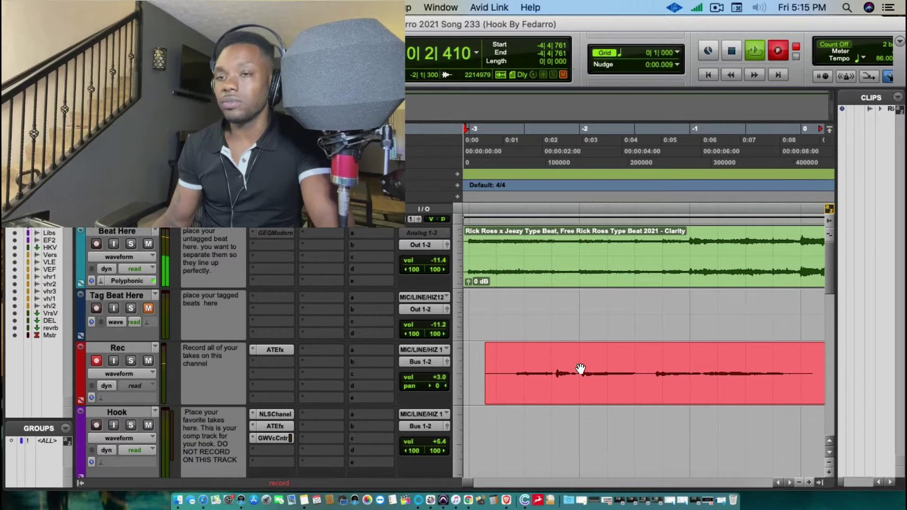
- Lower the Rec track's volume to +1.2 during recording and end the take
left_click_drag(440, 367, 439, 374)
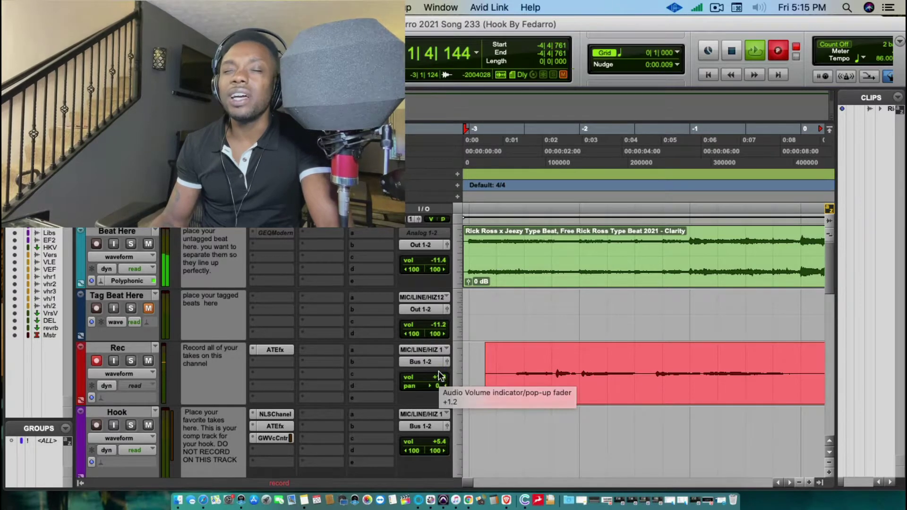
left_click_drag(437, 374, 436, 373)
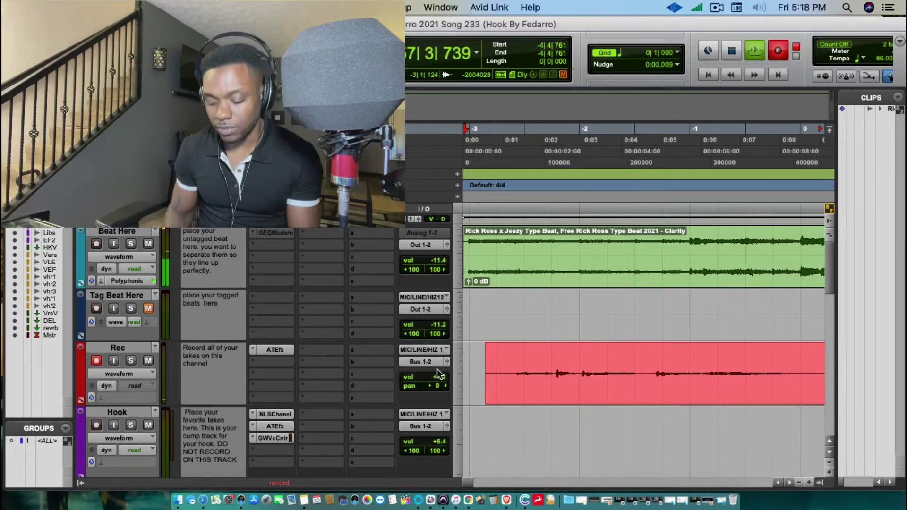
key("space")
- Play back the recorded take on the Rec track from the session start
key("super+space")
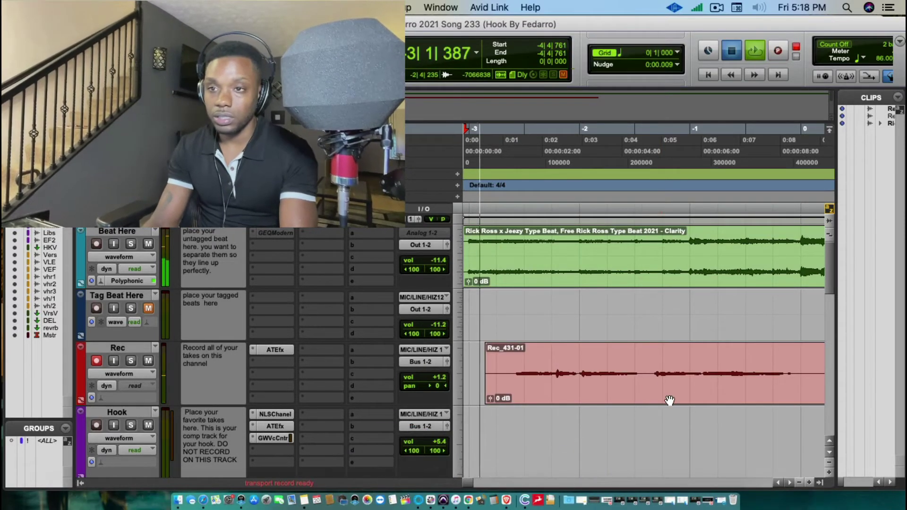
key("space")
key("alt+a")
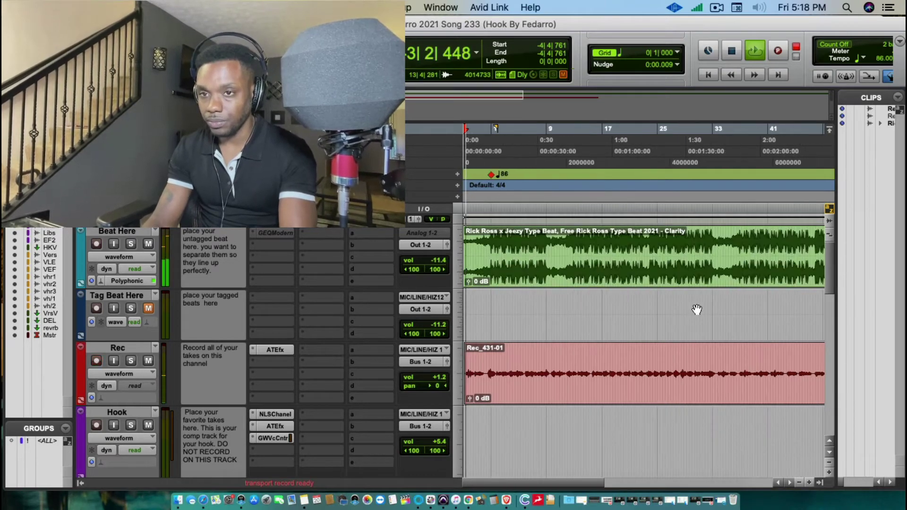
key("super+bracketleft")
key("super+bracketright")
key("space")
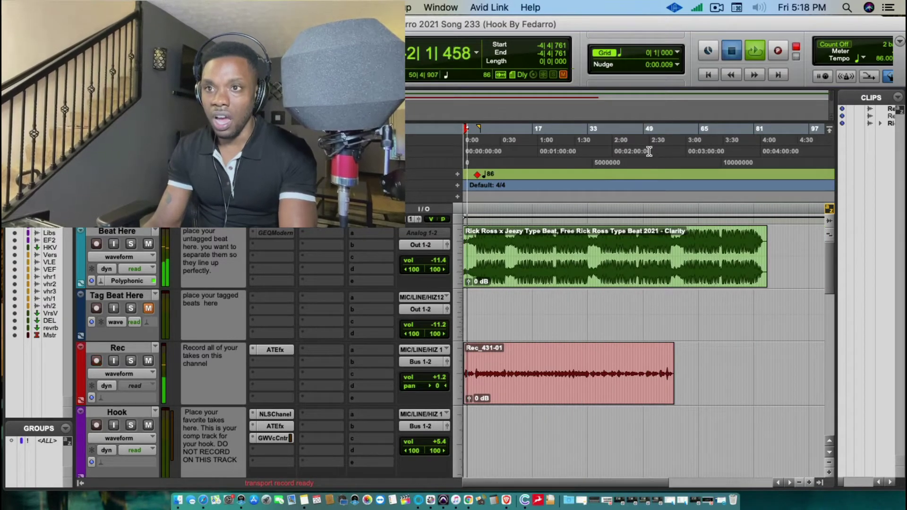
- Listen to the later part of the Rec take, starting from about bars 48, 45 and 43
left_click(649, 151)
key("space")
left_click(641, 153)
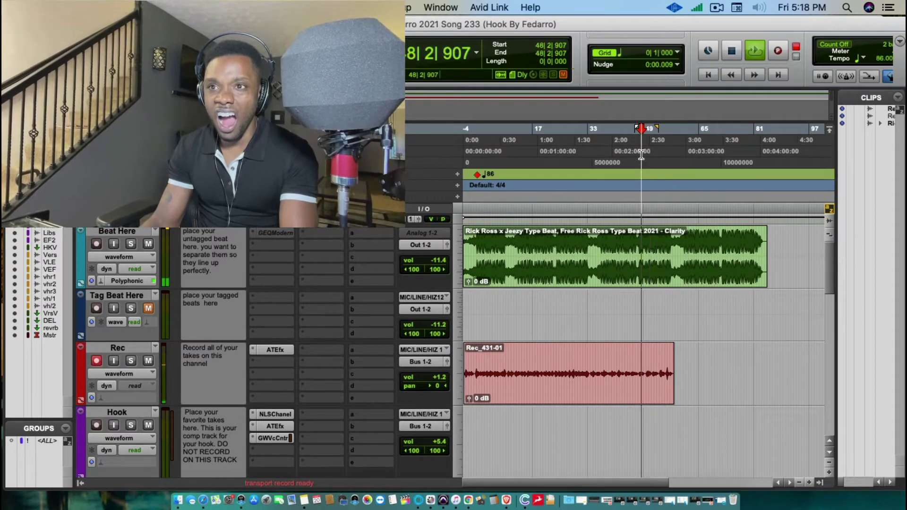
left_click(631, 150)
key("super+bracketright")
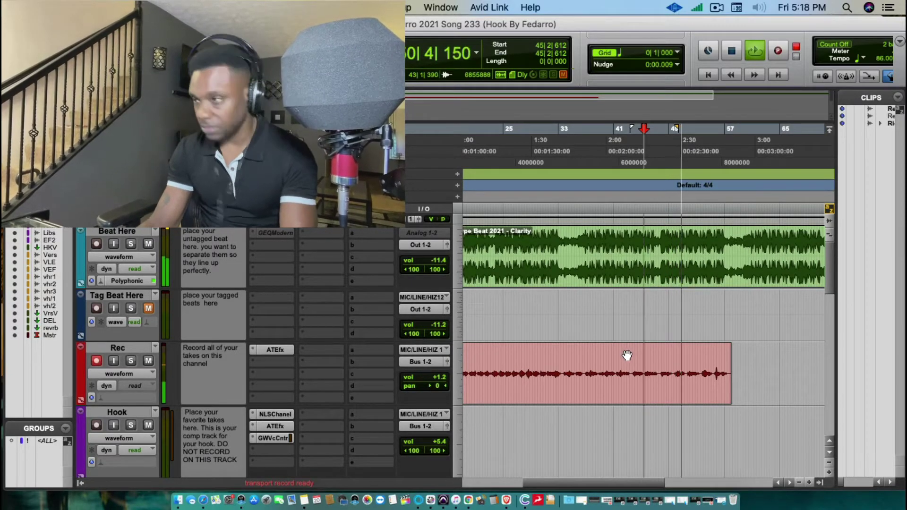
left_click(631, 161)
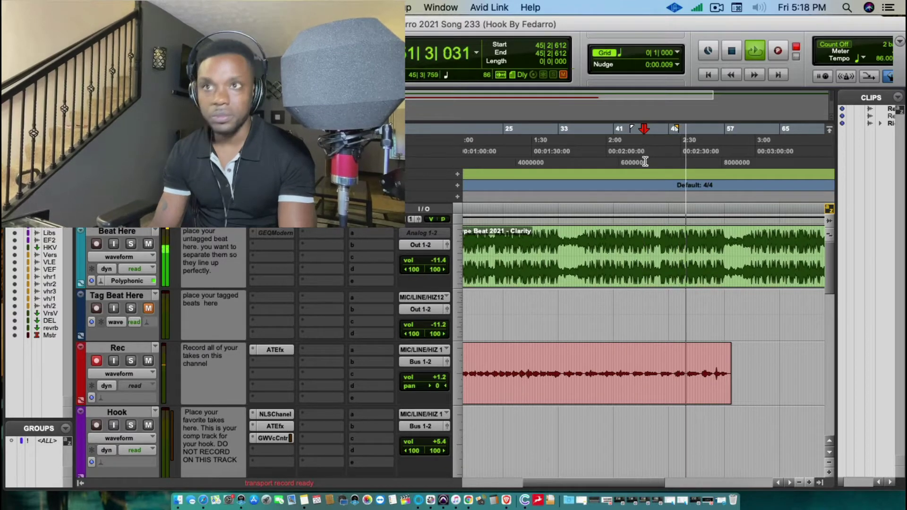
left_click(632, 161)
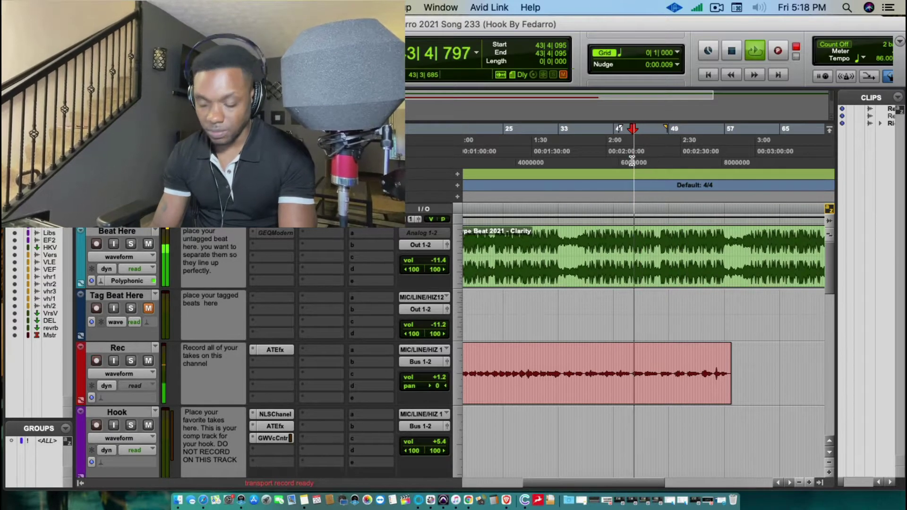
scroll(632, 161, "left", 2)
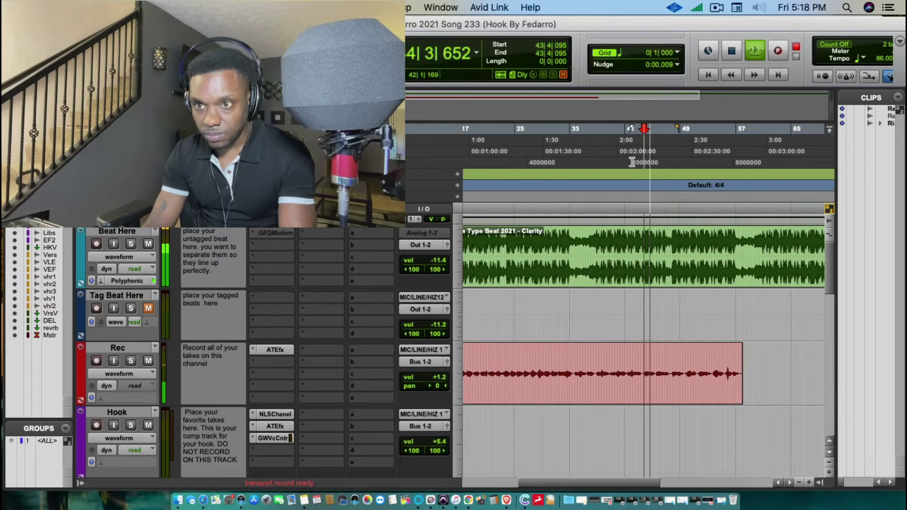
key("super+bracketright")
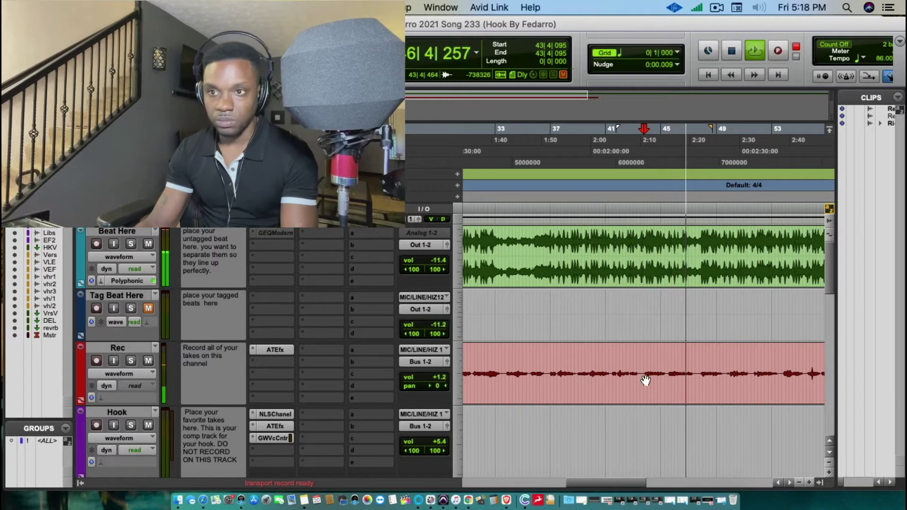
key("space")
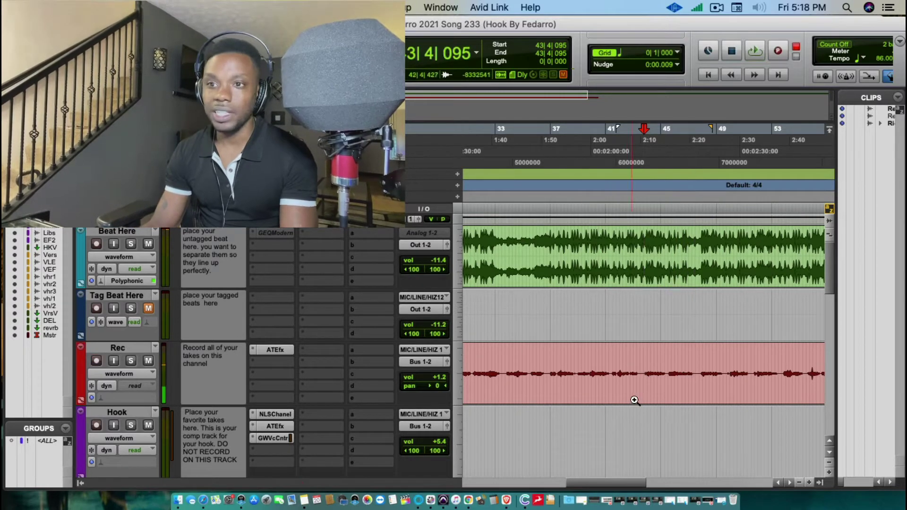
- Separate the Rec take at about bar 43|3 and delete the part of the take before that point
left_click_drag(640, 377, 695, 390)
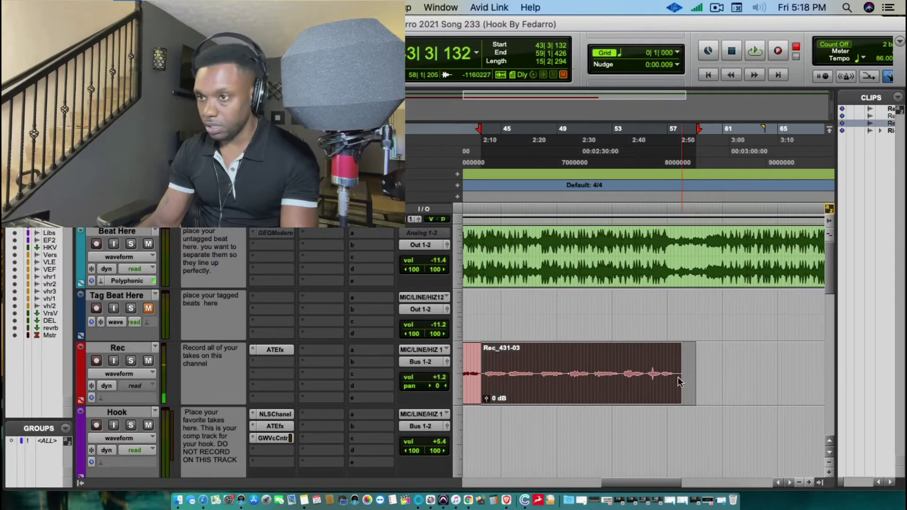
key("space")
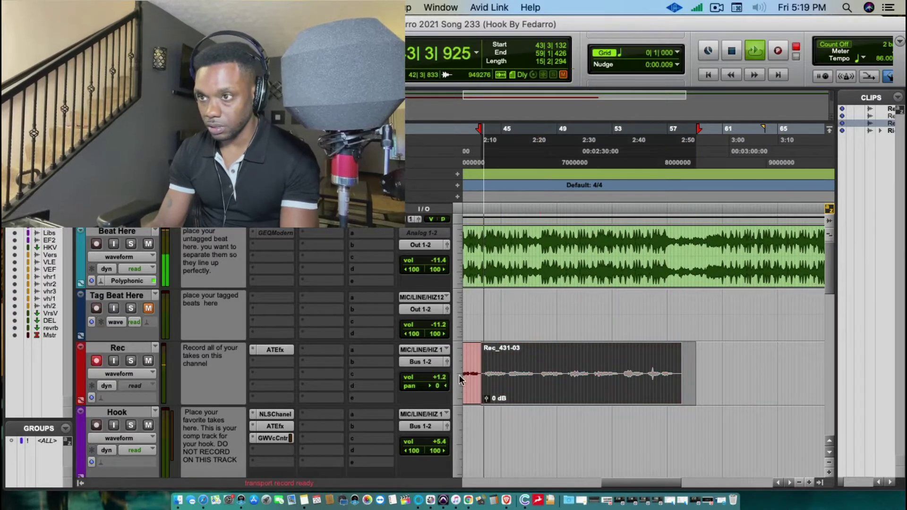
key("space")
key("shift+r")
key("super+bracketleft")
double_click(538, 394)
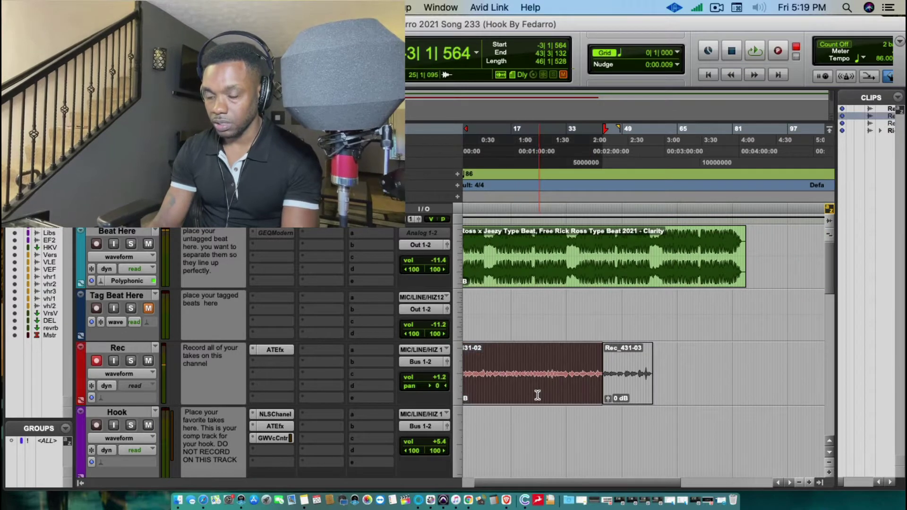
key("Delete")
- Duplicate the Rec track twice, inserting the copies after it
right_click(112, 352)
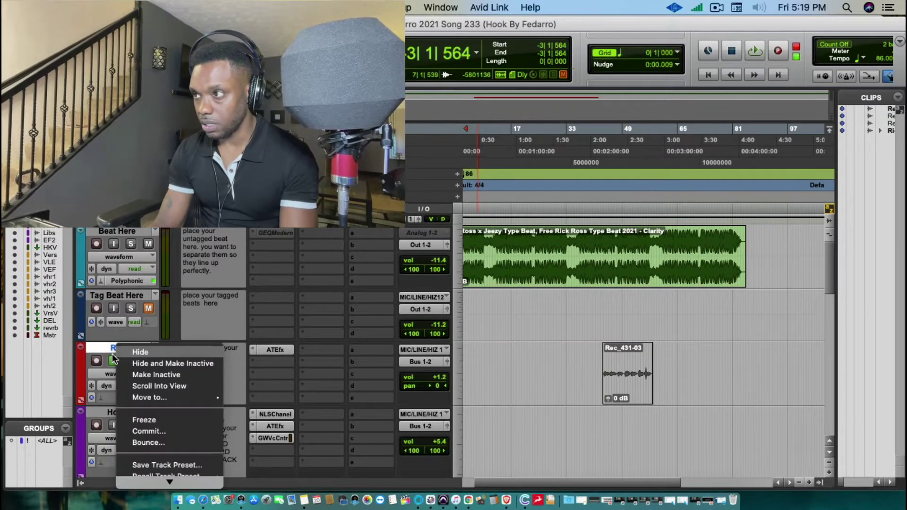
left_click(112, 355)
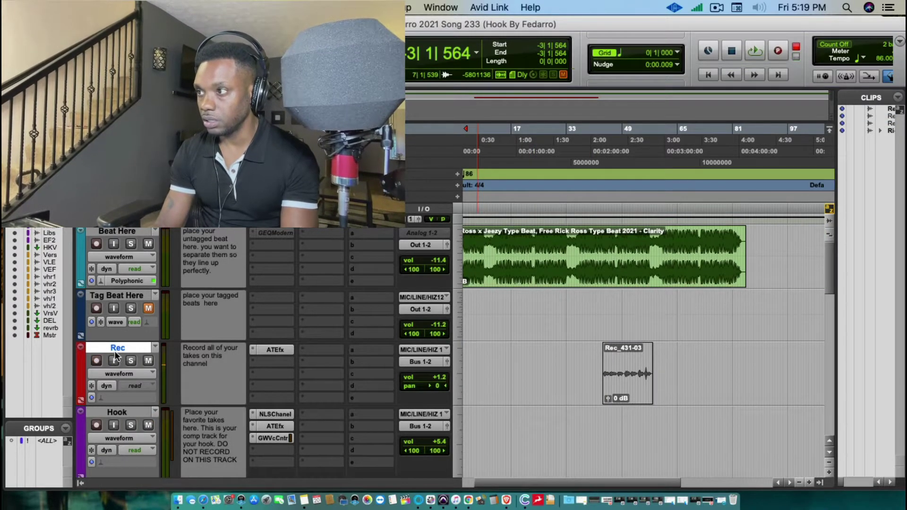
right_click(115, 351)
left_click(210, 471)
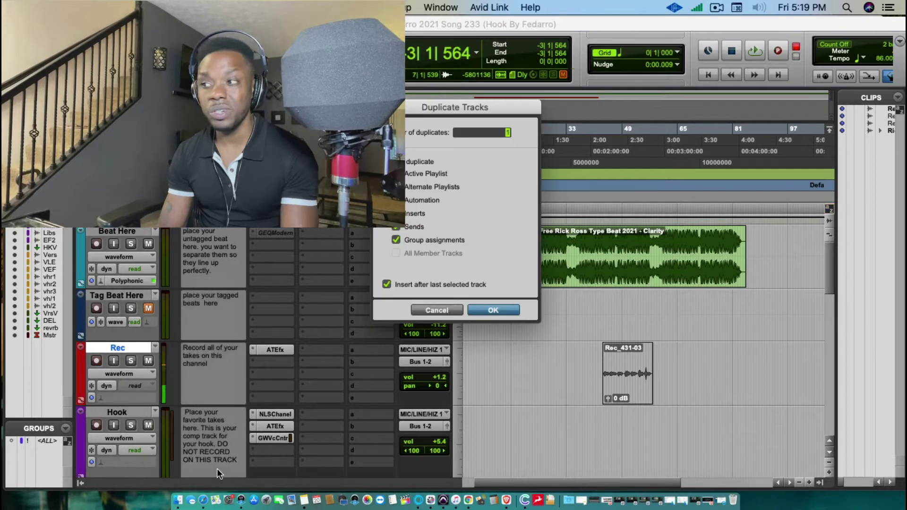
left_click(472, 313)
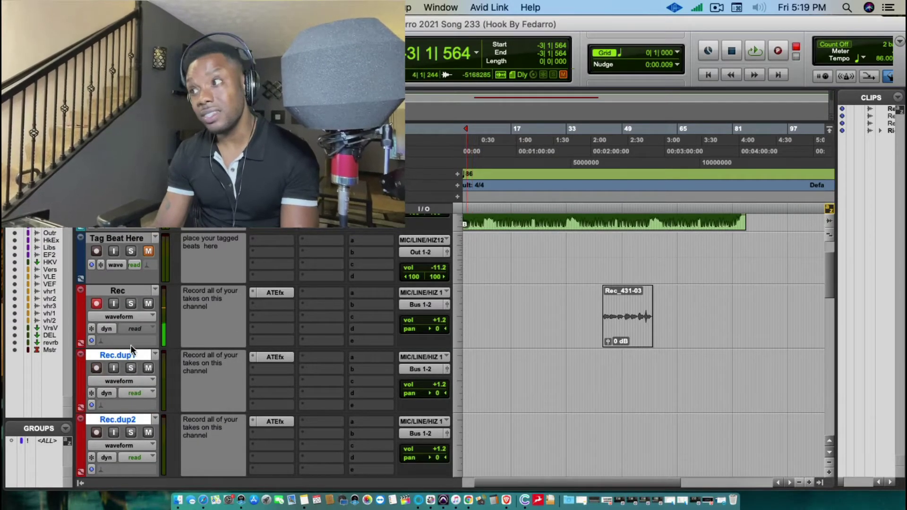
- Move the remaining clip from Rec onto the Rec.dup2 track and record a new take on Rec from the session start
scroll(623, 357, "down", 1)
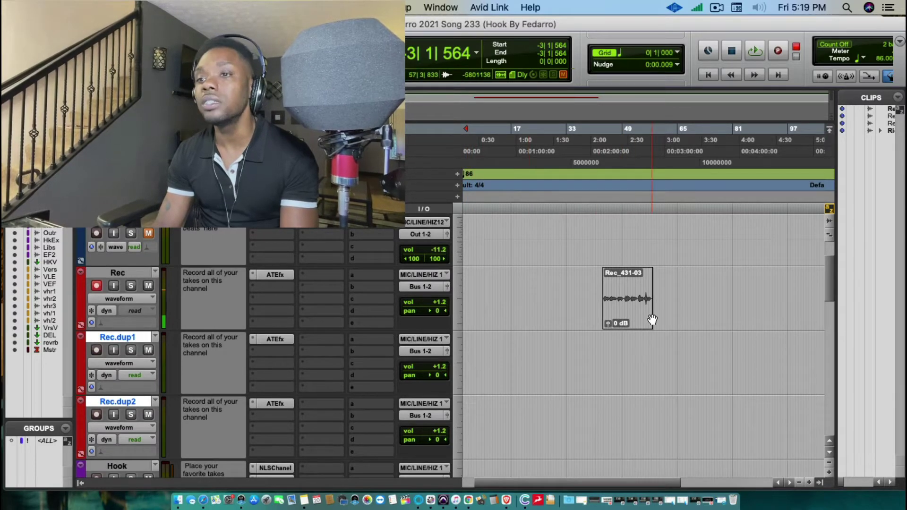
left_click_drag(651, 320, 610, 427)
key("Return")
key("super+space")
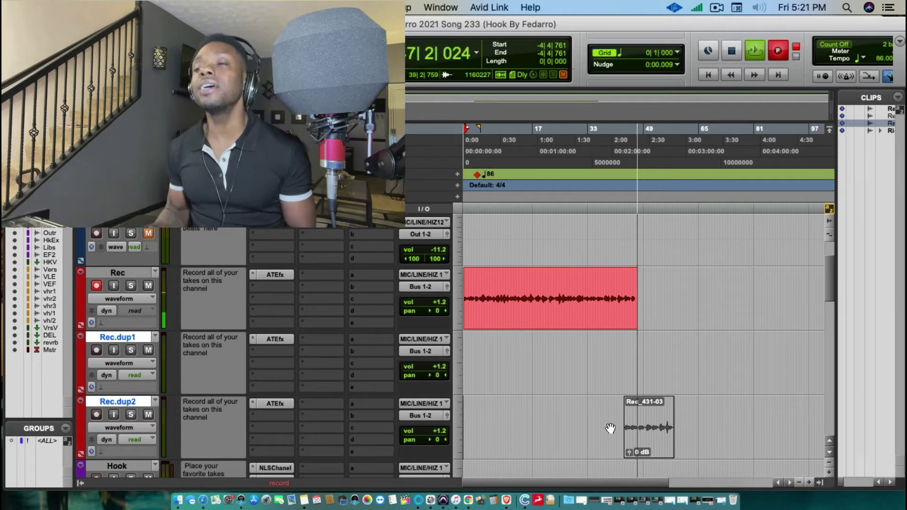
key("space")
- Listen to the new Rec take from about bar 20 and again from about bar 23
left_click(543, 173)
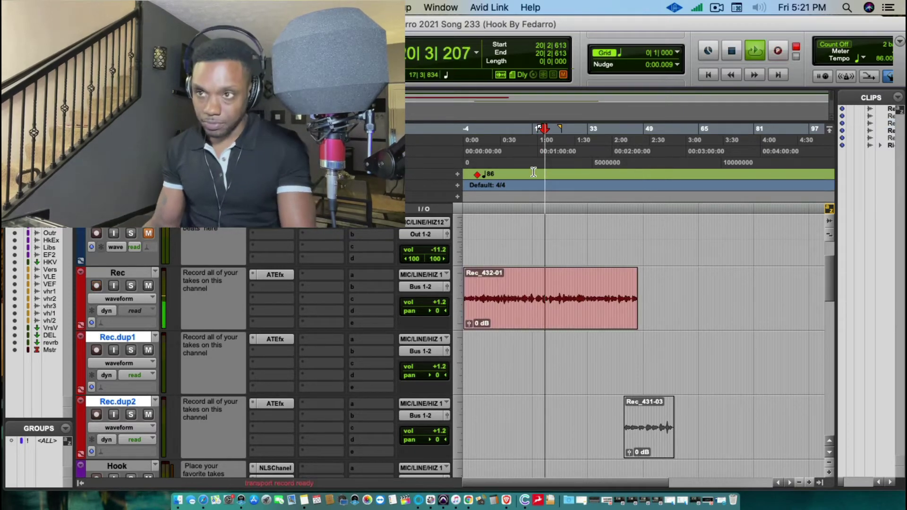
key("super+bracketright")
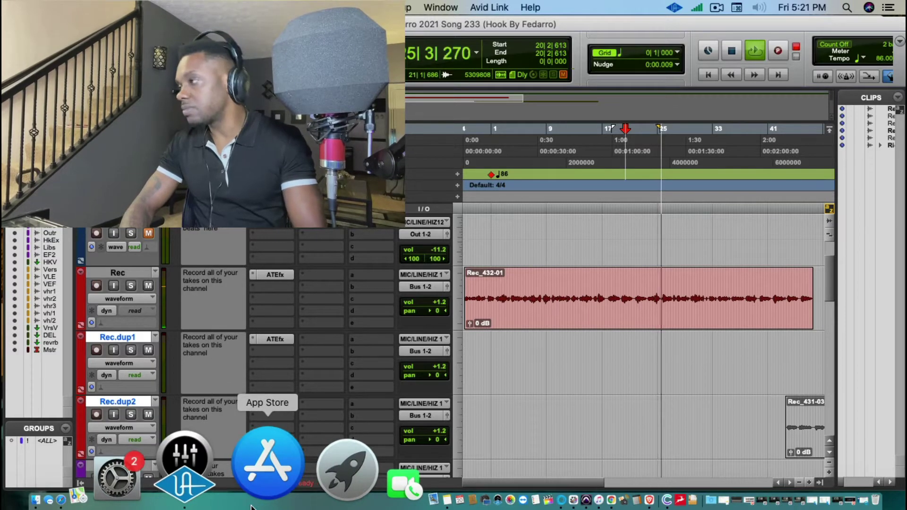
scroll(741, 407, "up", 3)
scroll(741, 407, "down", 3)
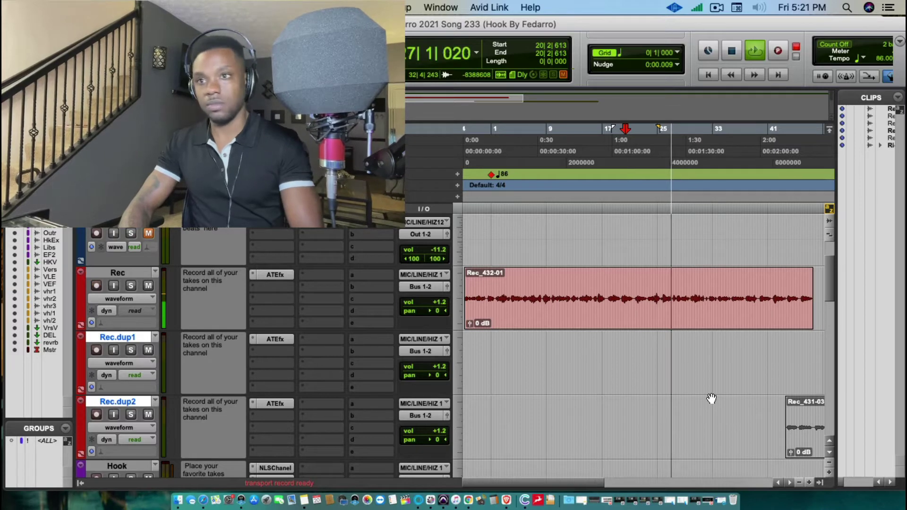
key("space")
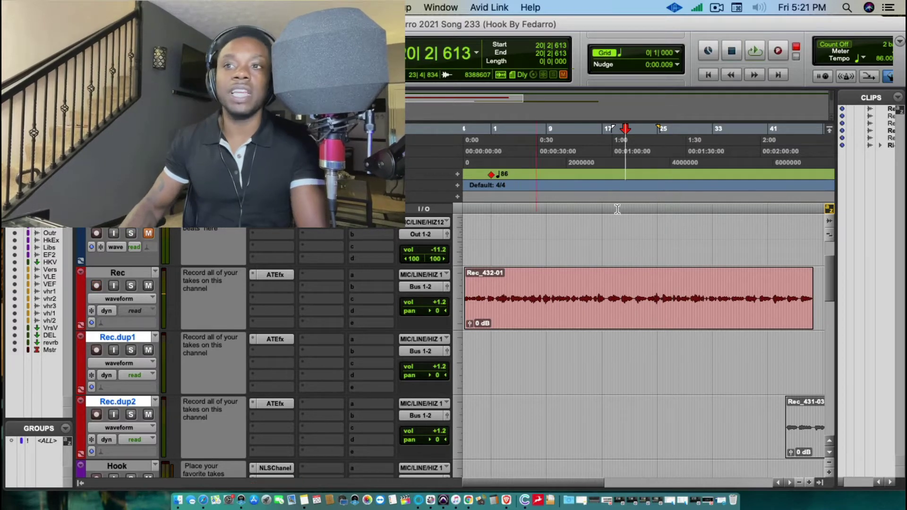
left_click(649, 302)
key("space")
key("super+bracketright")
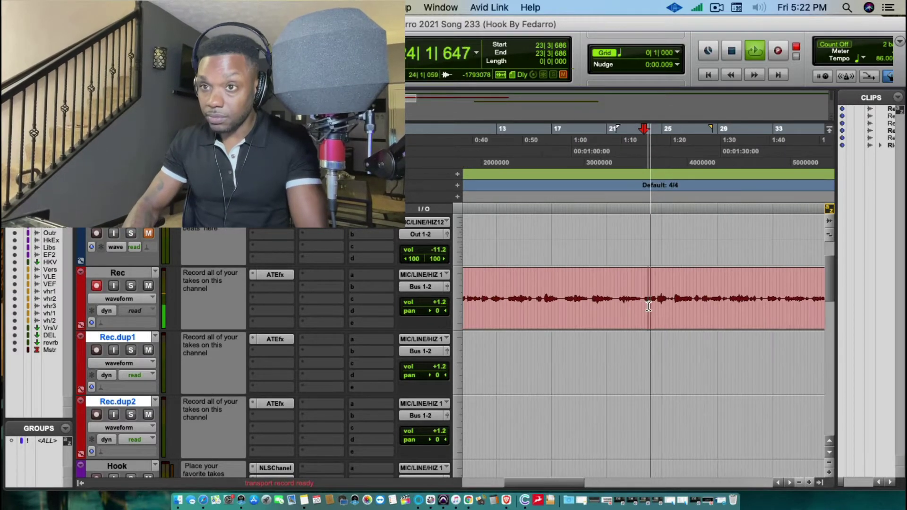
- Delete the section of the Rec take from about bar 19|3 to 24|3 and move the clip following it onto Rec.dup2
left_click_drag(655, 309, 589, 311)
mouse_move(656, 315)
left_mouse_down()
mouse_move(634, 318)
mouse_move(663, 322)
mouse_move(655, 324)
left_mouse_up()
key("Delete")
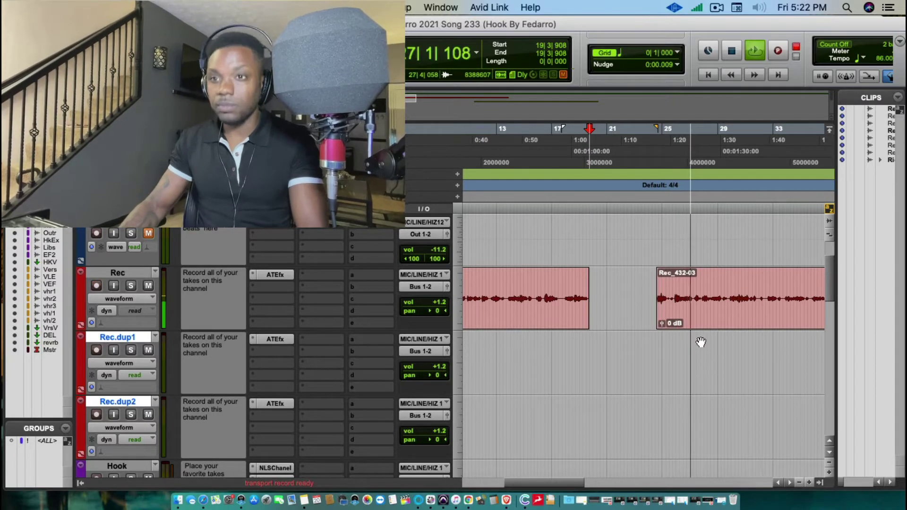
left_click_drag(706, 282, 706, 411)
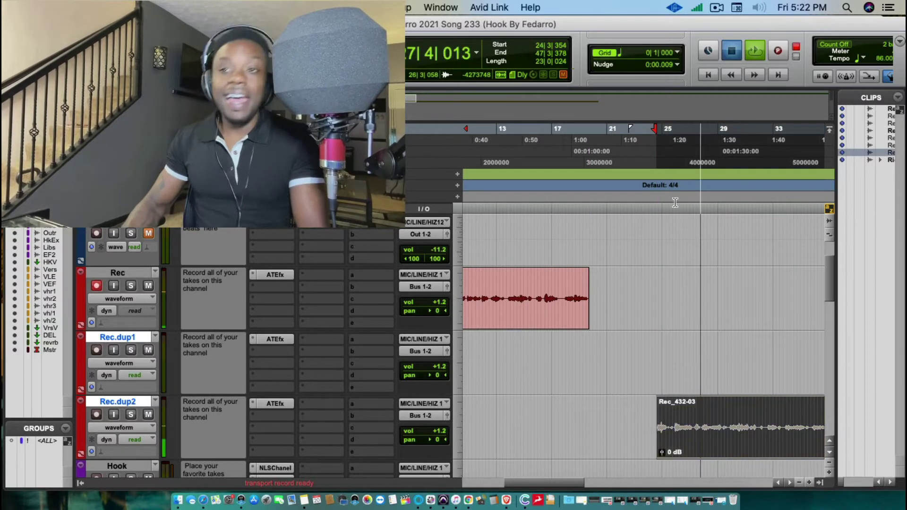
- Record a new vocal phrase on the Rec track, starting playback from bar 23|1
key("space")
left_click(635, 149)
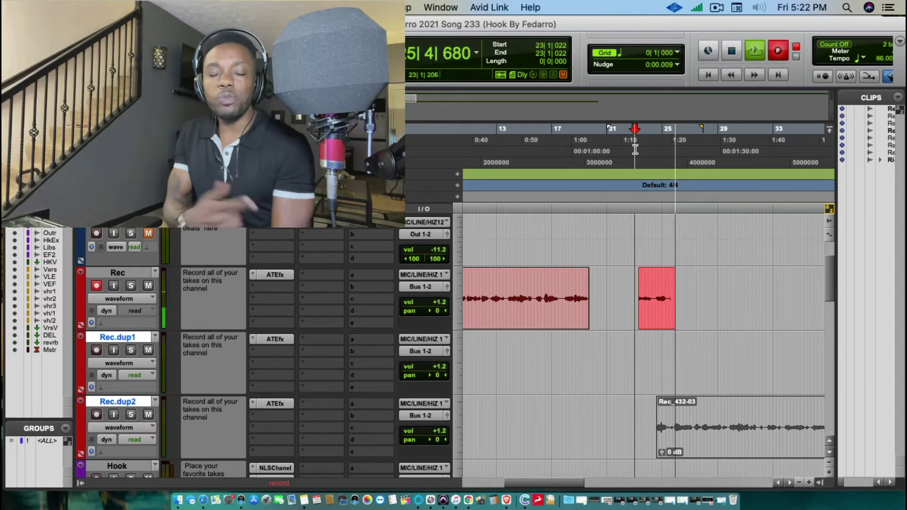
key("space")
- Record the following vocal phrase on the Rec track, punching in from about bar 25|1
left_click(663, 163)
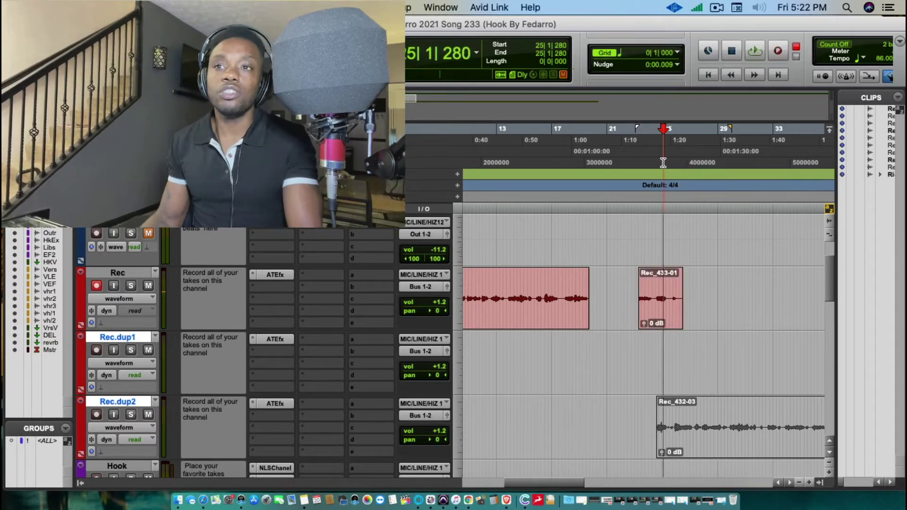
key("super+bracketright")
key("space")
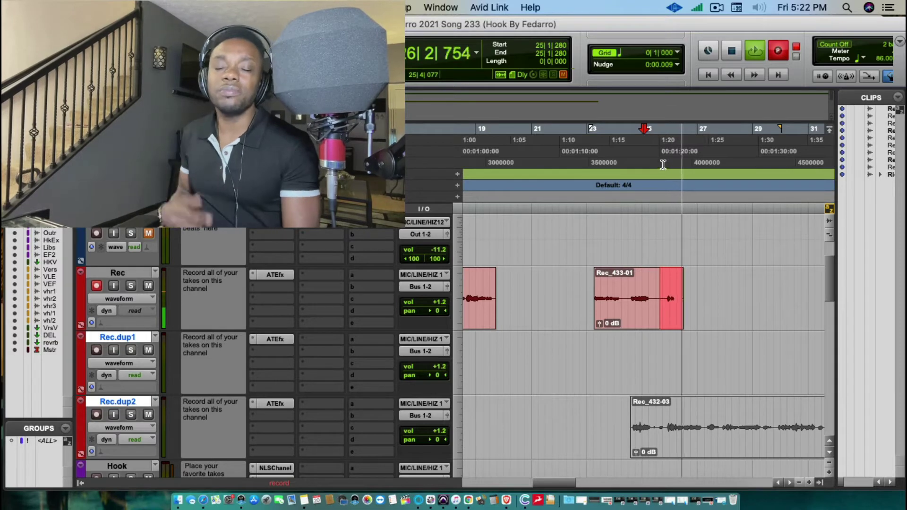
key("space")
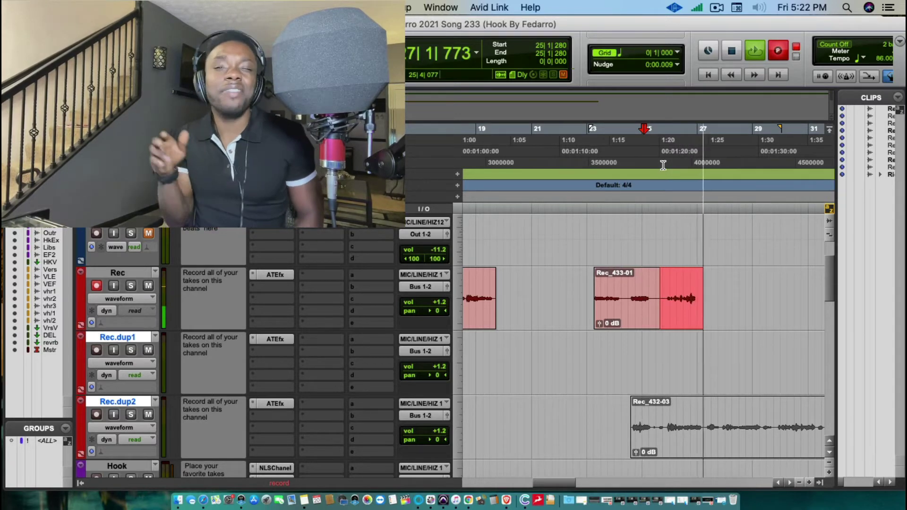
key("space")
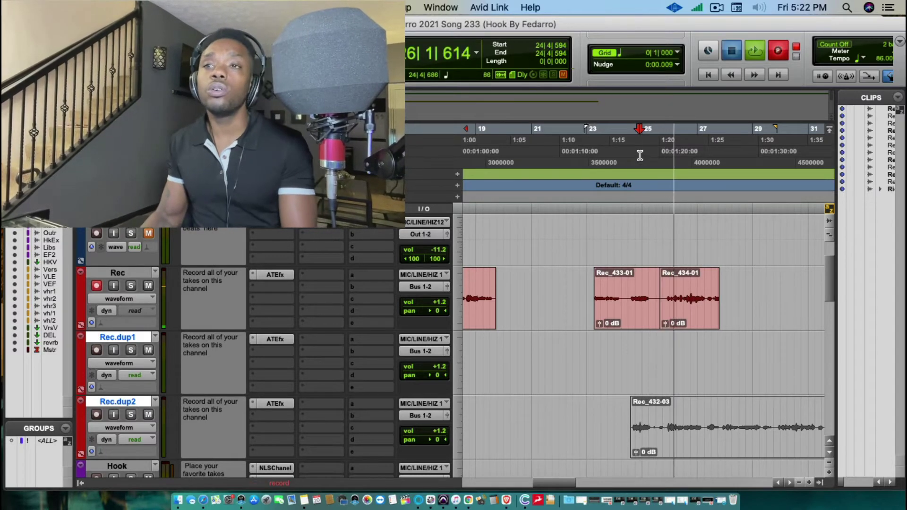
- Re-record the short passage between the two new phrases on Rec, starting from about bar 24|4
left_click(641, 128)
key("super+space")
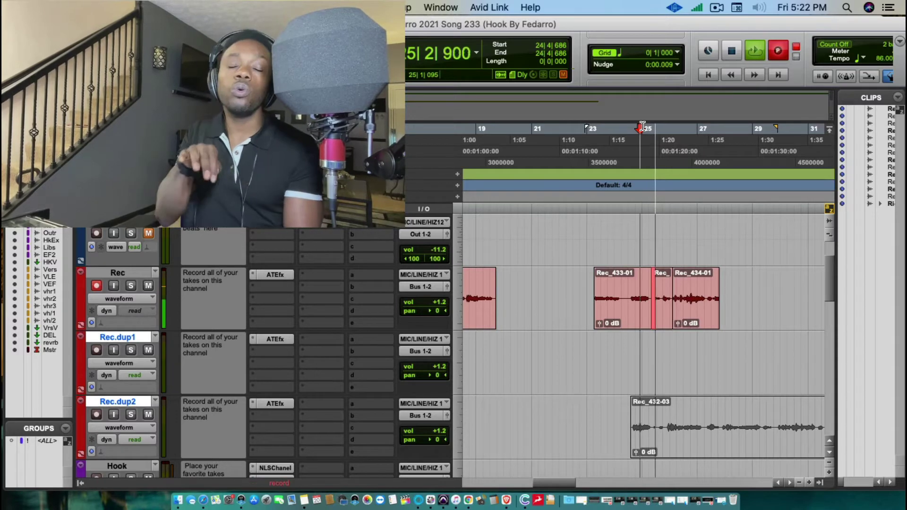
key("space")
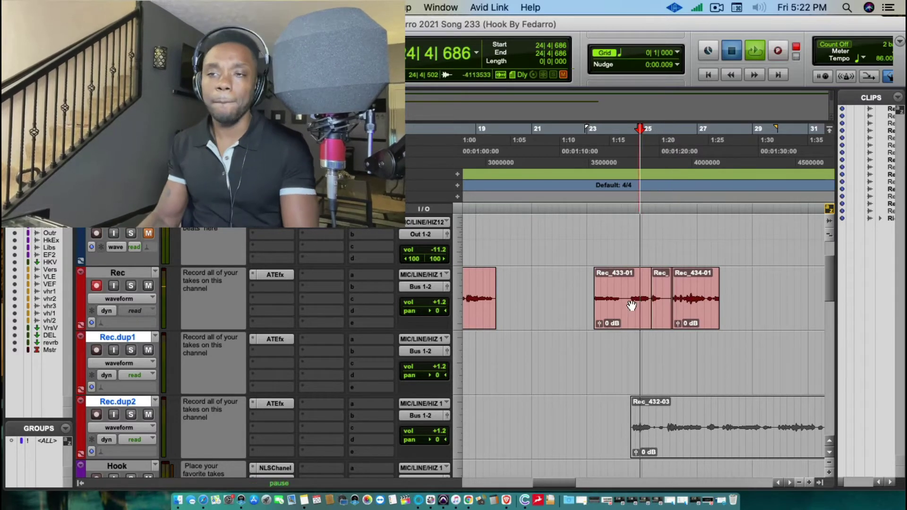
- Move the first two newly recorded vocal clips, Rec_433-01 and the short one after it, from Rec onto Rec.dup1
left_click_drag(628, 308, 650, 354)
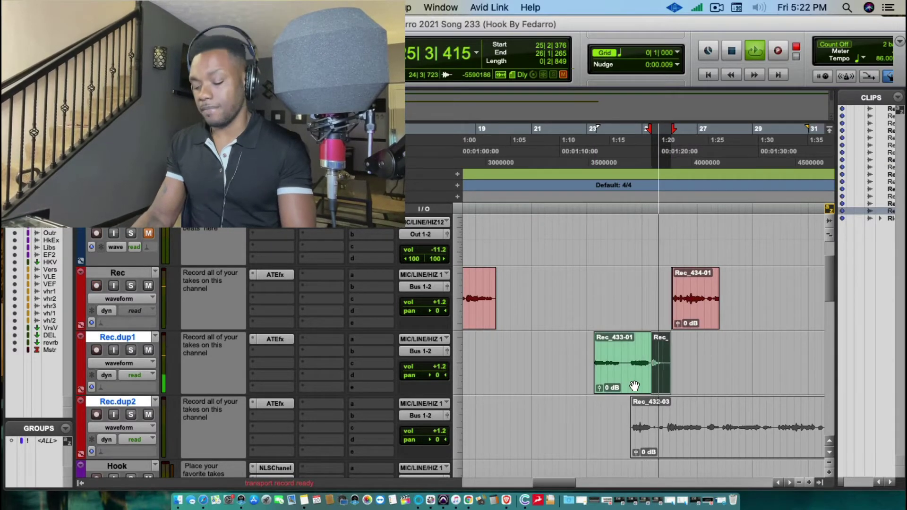
key("super+bracketright")
- Record the next vocal phrase on Rec in two takes, starting playback from about bar 24|3 and bar 25|1
left_click(605, 344)
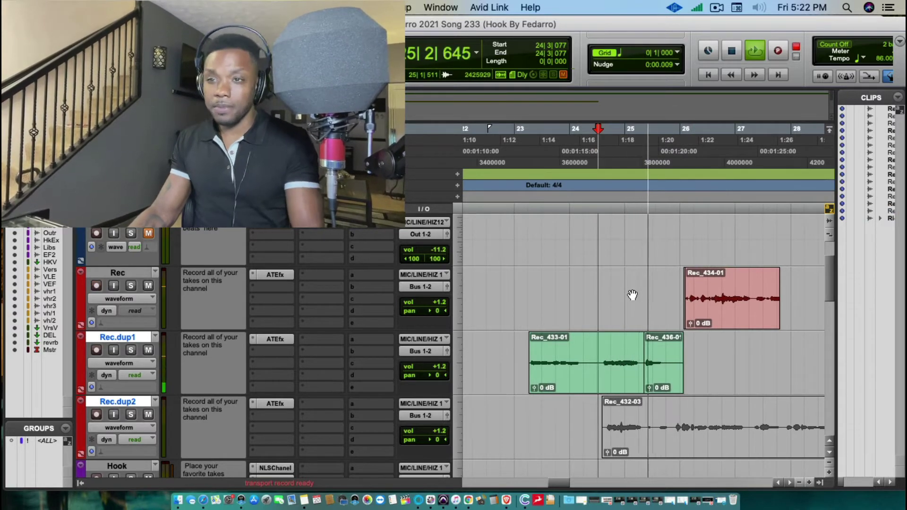
key("super+space")
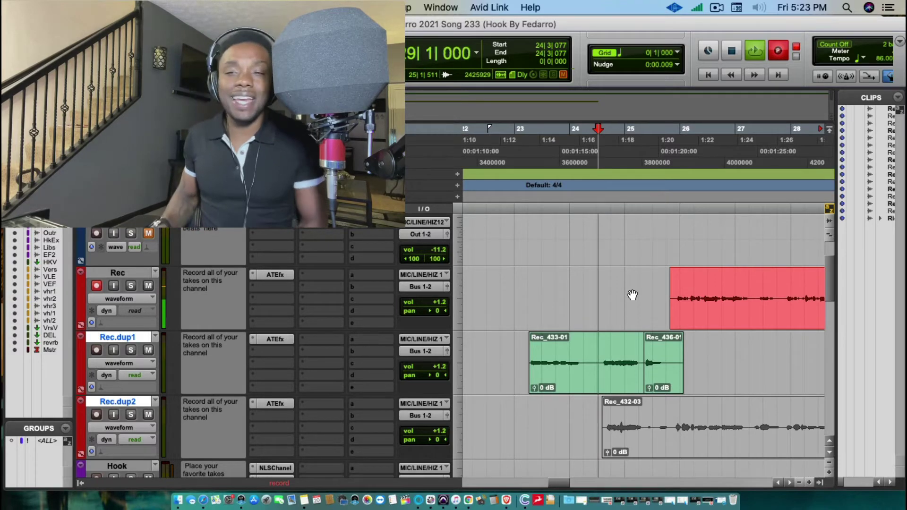
key("space")
left_click(625, 171)
key("space")
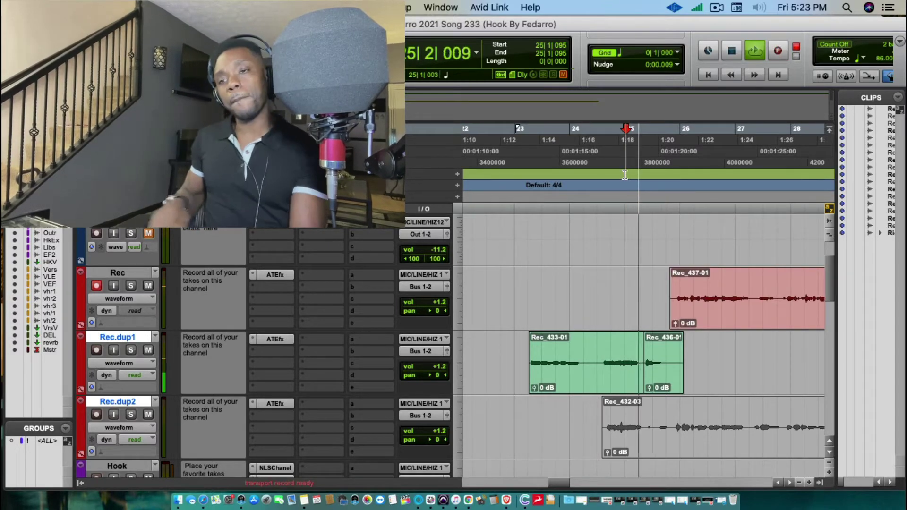
key("super+shift+space")
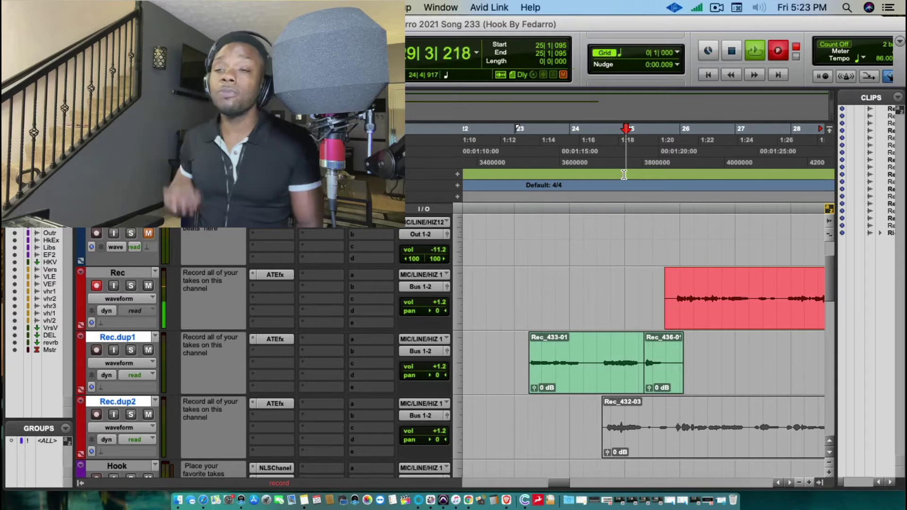
key("space")
- Re-record the phrase on Rec in two more takes, starting playback from 25|1|234 and 25|1|372
key("space")
left_click(627, 163)
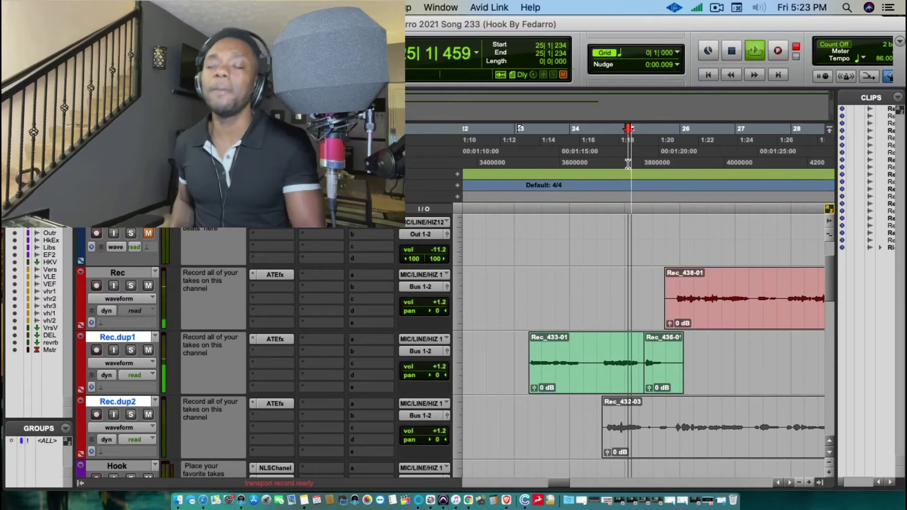
key("F12")
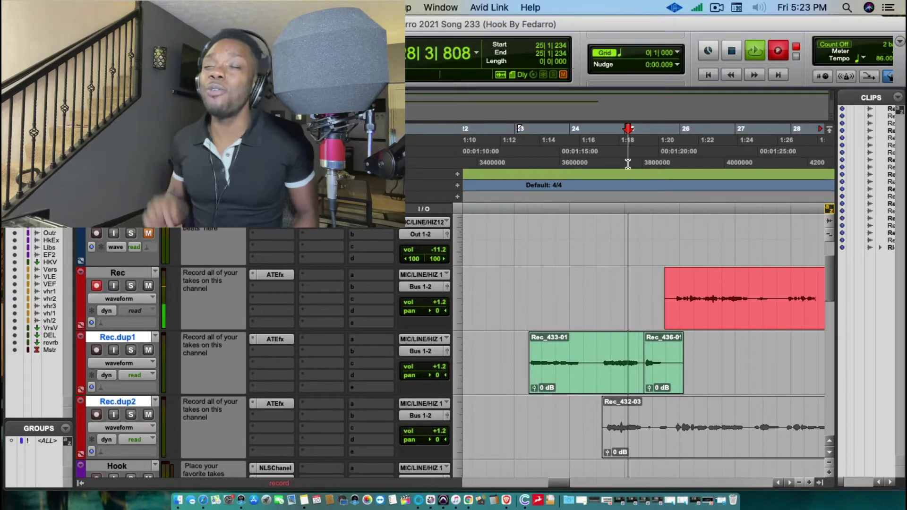
key("space")
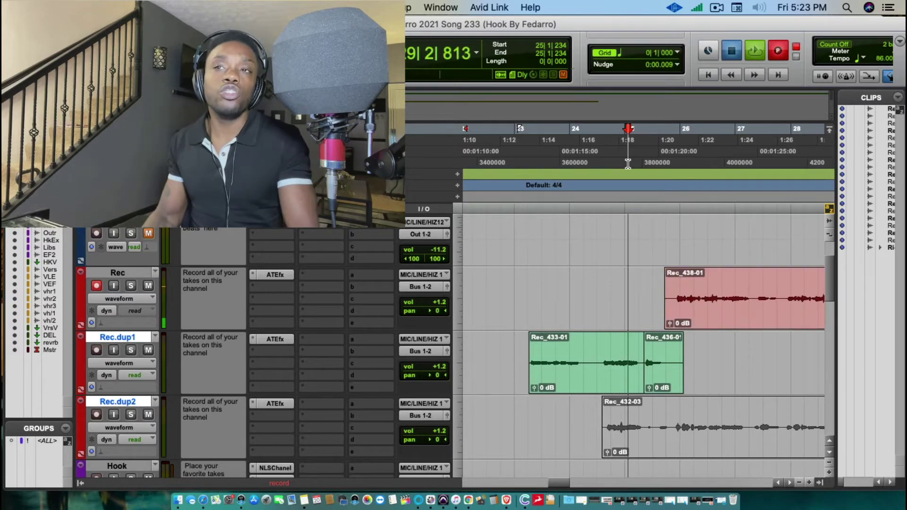
left_click(629, 161)
key("space")
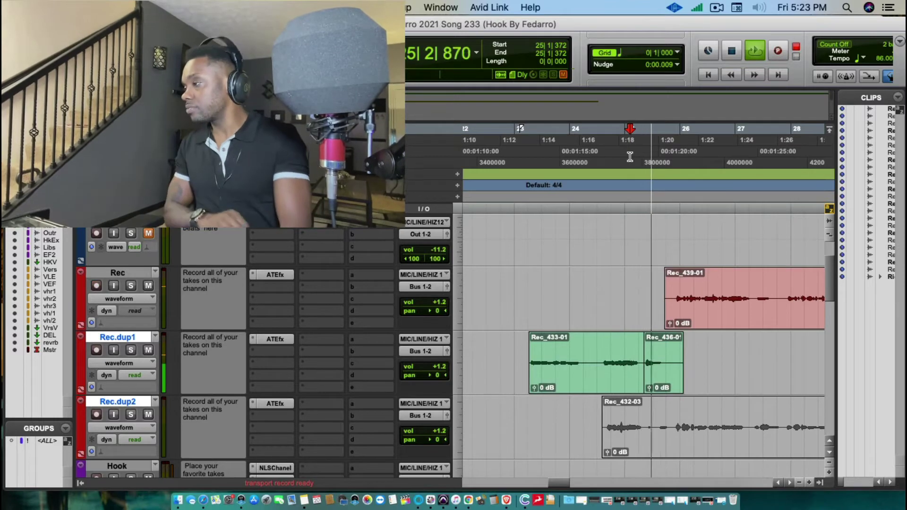
key("super+space")
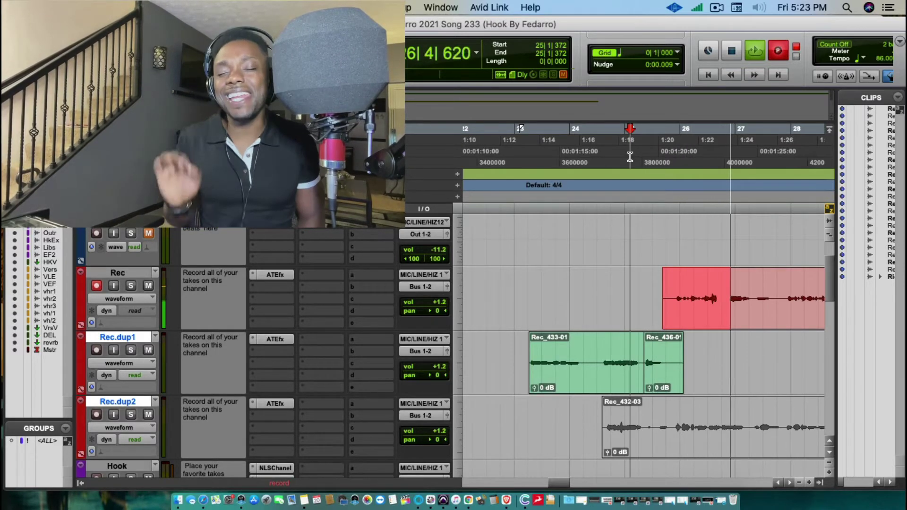
left_click(731, 50)
- Try the phrase on Rec twice more, starting playback earlier, from 24|3|723 and 24|4|455
left_click(608, 162)
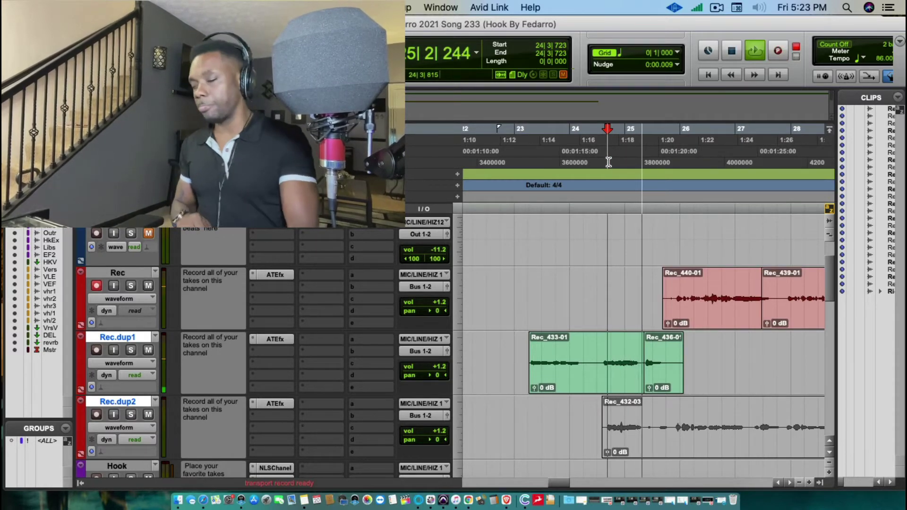
key("super+space")
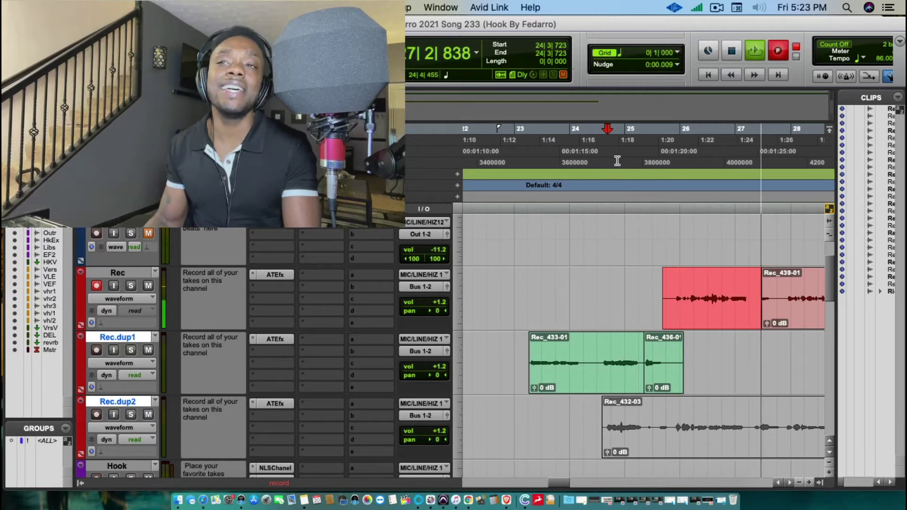
key("space")
key("space")
key("super+space")
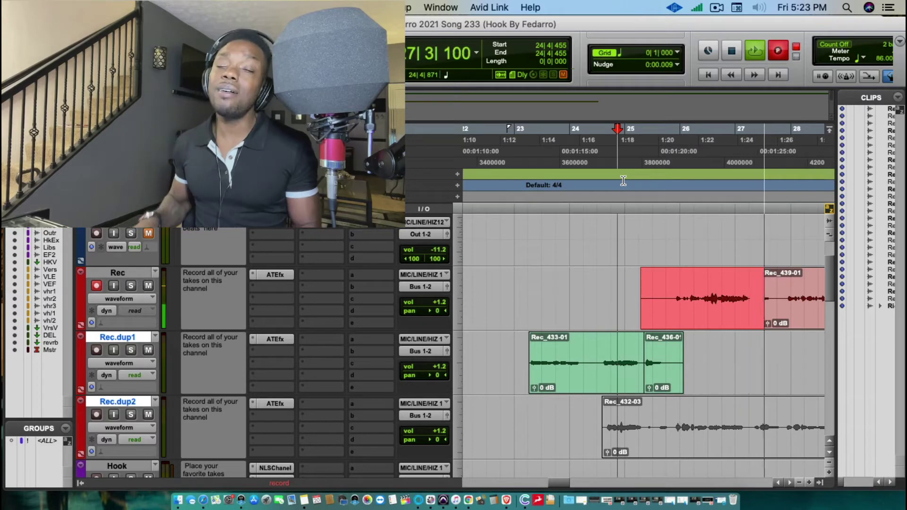
key("space")
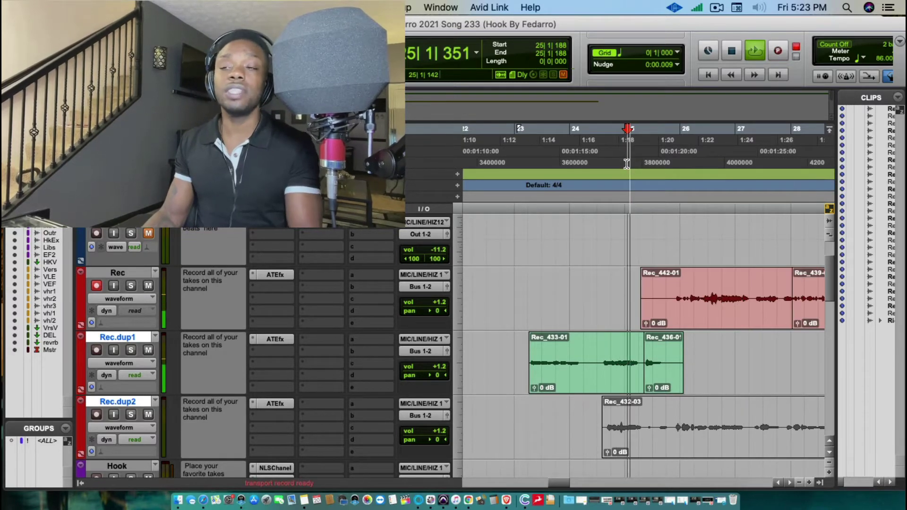
- Record a longer take on Rec, starting playback from 24|4|640 and continuing to about bar 31|1
key("super+space")
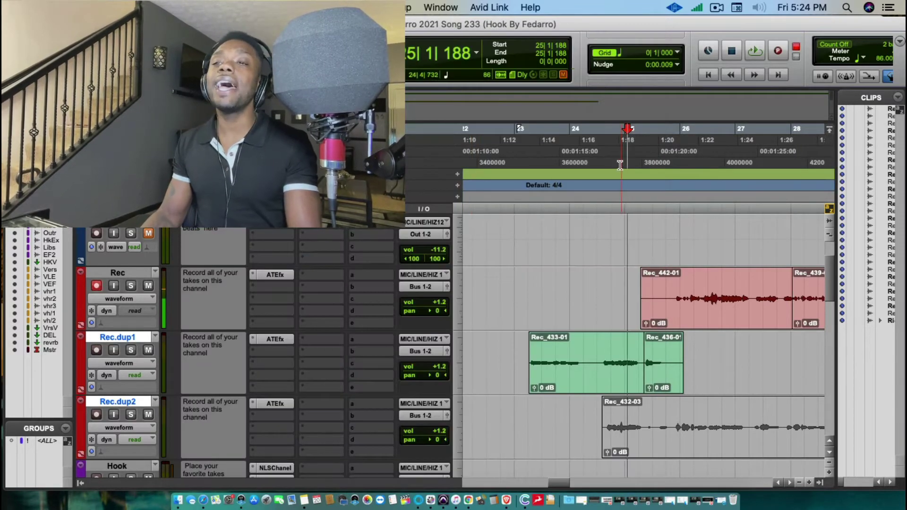
key("space")
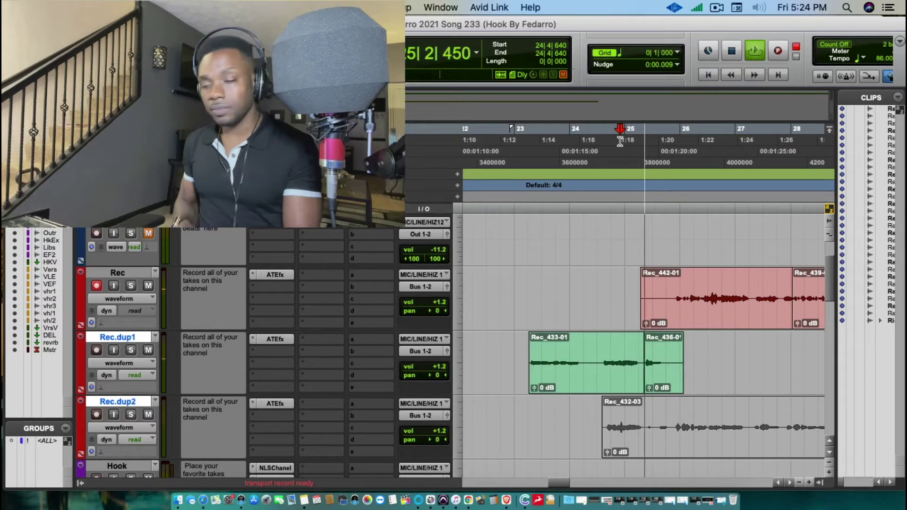
key("super+shift+space")
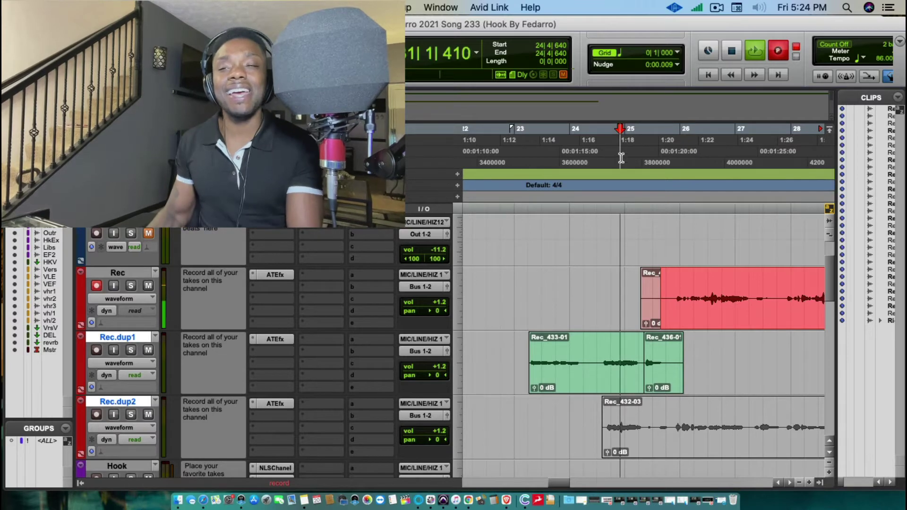
key("space")
- Re-record the opening of the long take on Rec in two passes, starting playback from 25|1|003 and 25|1|372
key("cmd+space")
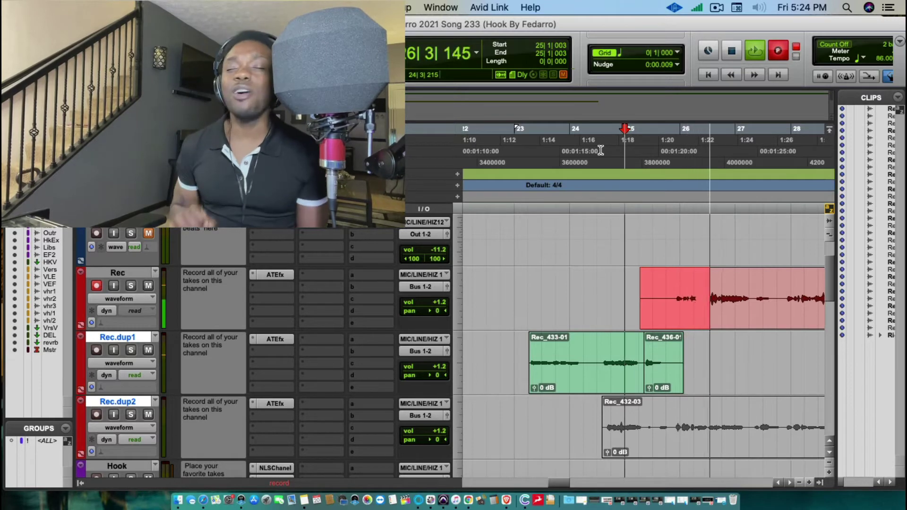
key("space")
left_click(629, 151)
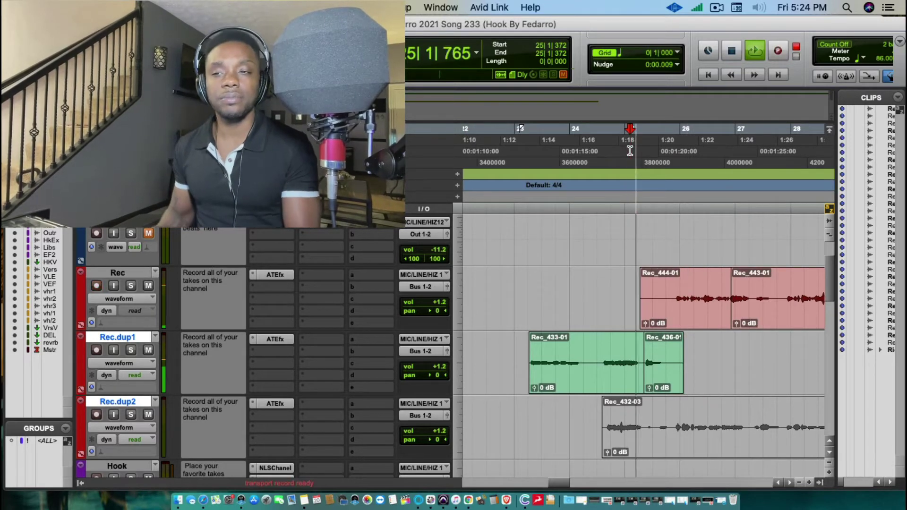
key("super+space")
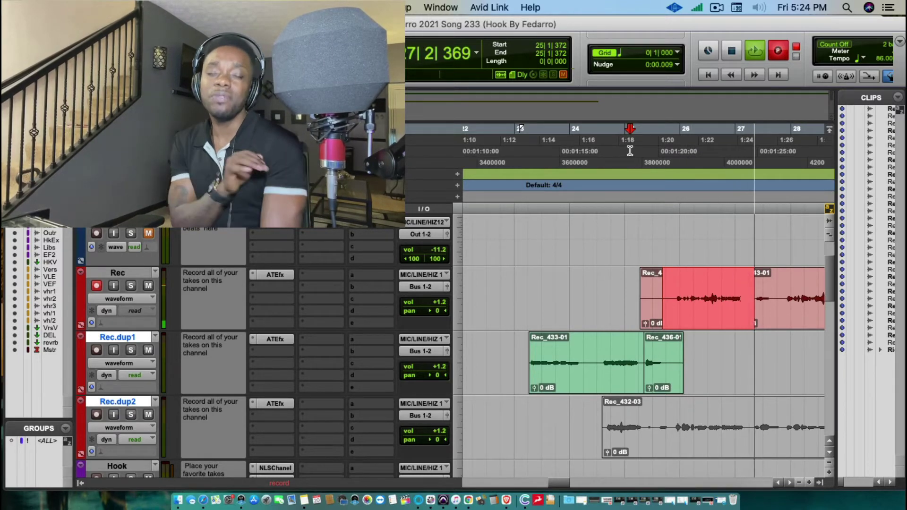
key("space")
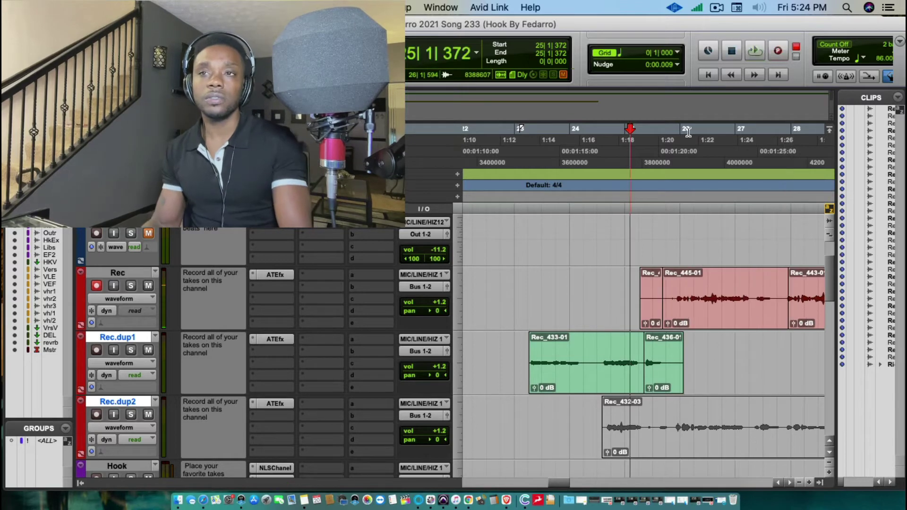
- Play back the take from about bar 26|1 and re-record its opening on Rec, starting from 24|4|825
left_click(682, 158)
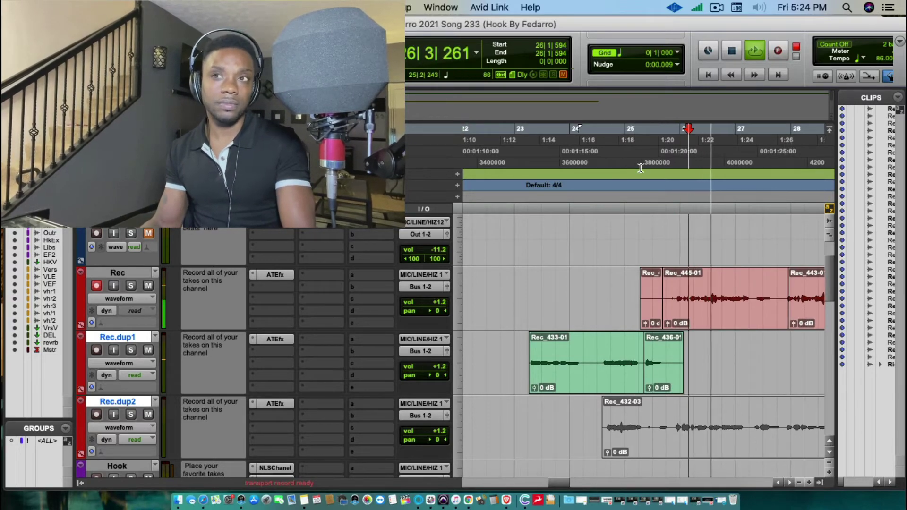
key("space")
left_click(622, 167)
key("space")
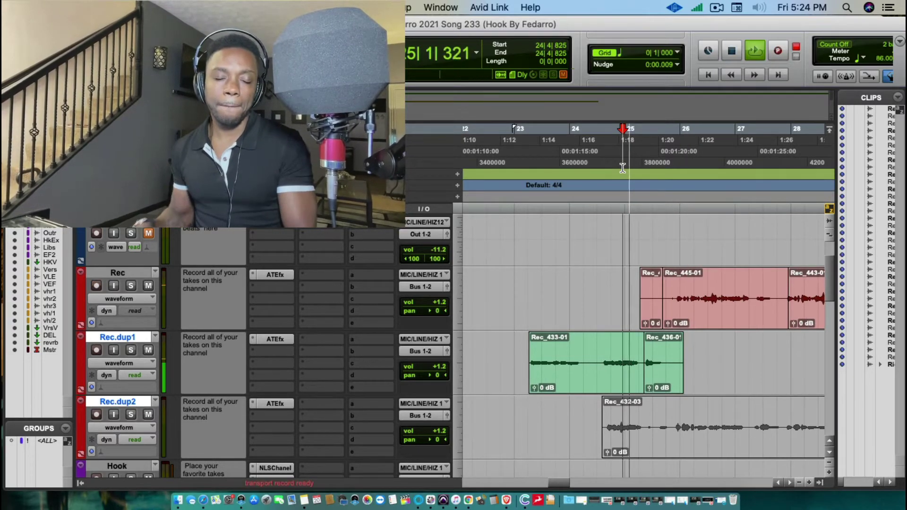
key("super+shift+space")
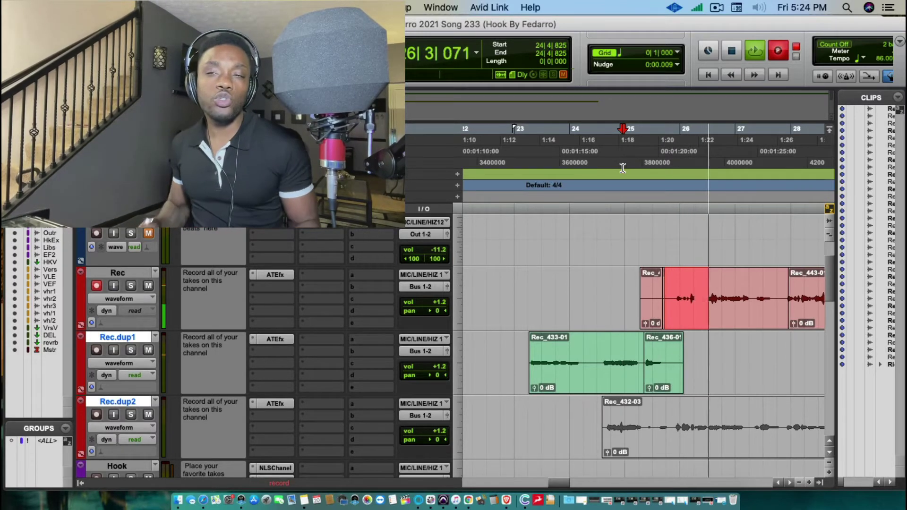
key("space")
- Re-record the phrase opening on Rec in two passes, starting playback from 24|4|732 both times
left_click(621, 165)
key("space")
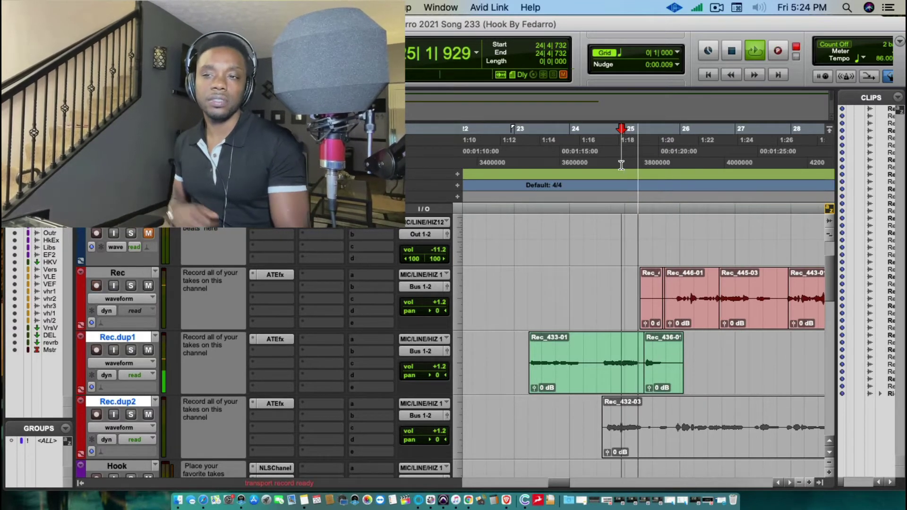
key("super+shift+space")
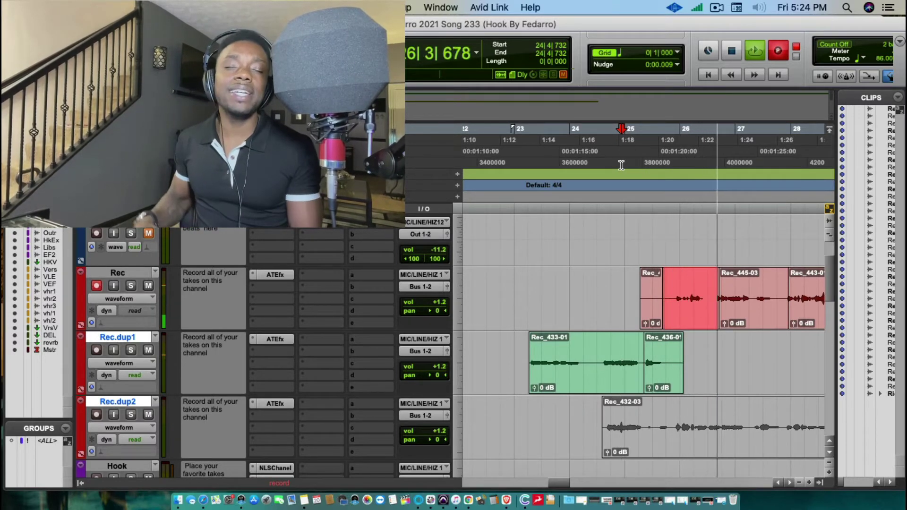
key("space")
key("space")
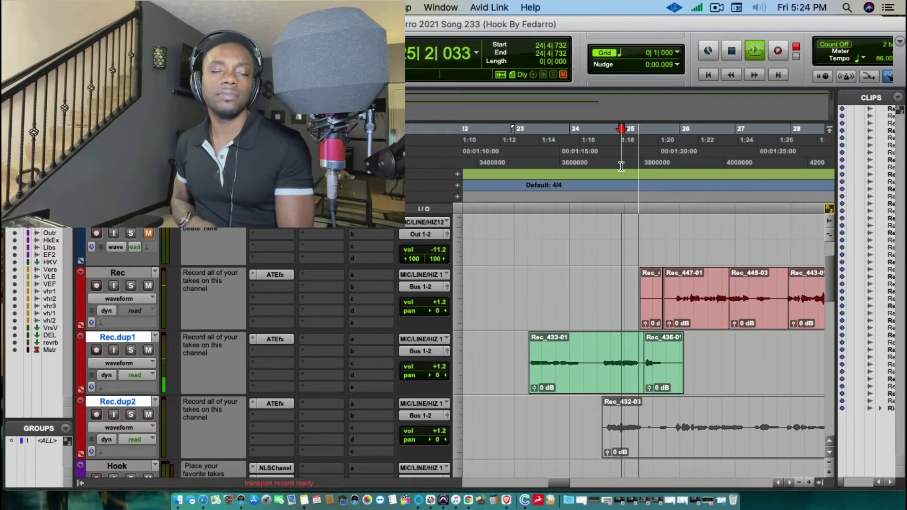
key("super+shift+space")
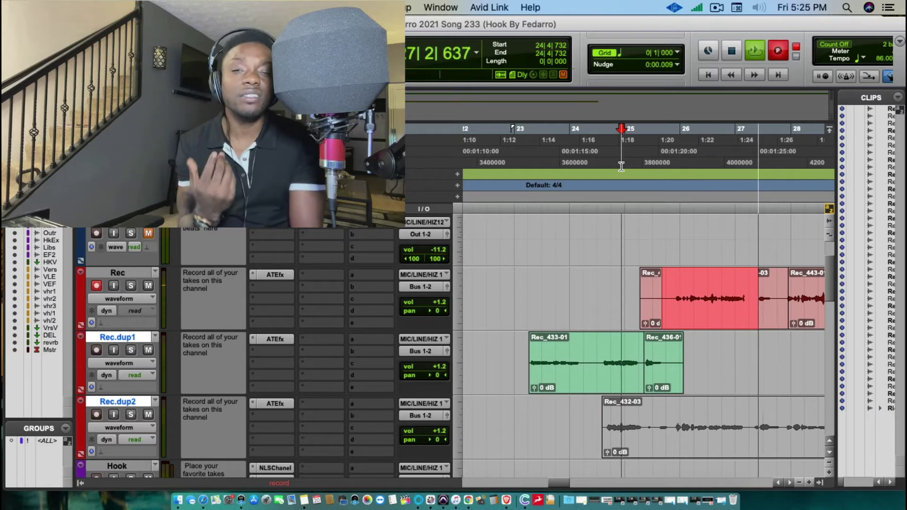
key("space")
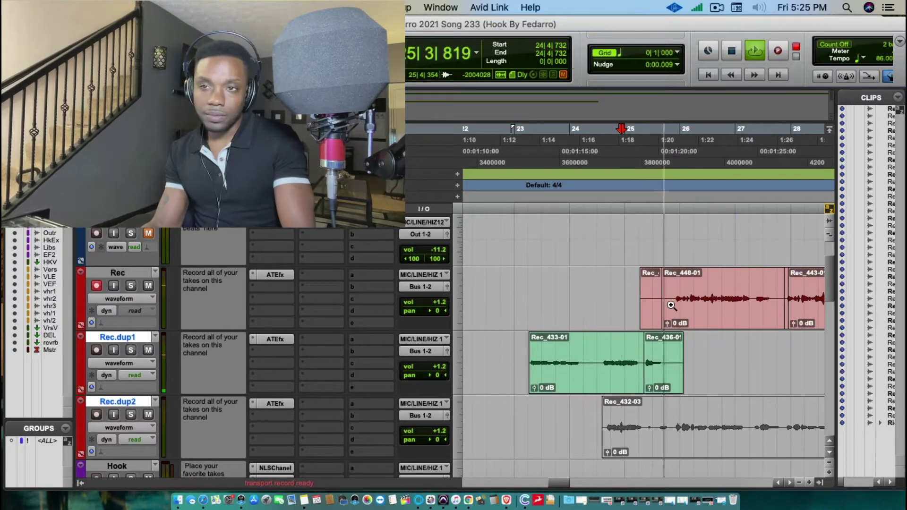
- Delete the leftover audio on Rec before about bar 25|4, including the start of the latest take
left_click_drag(671, 305, 624, 302)
key("Delete")
- Record the phrase again on Rec from about bar 25|4 to 27|4, starting playback from 25|1|372
key("space")
left_click(628, 160)
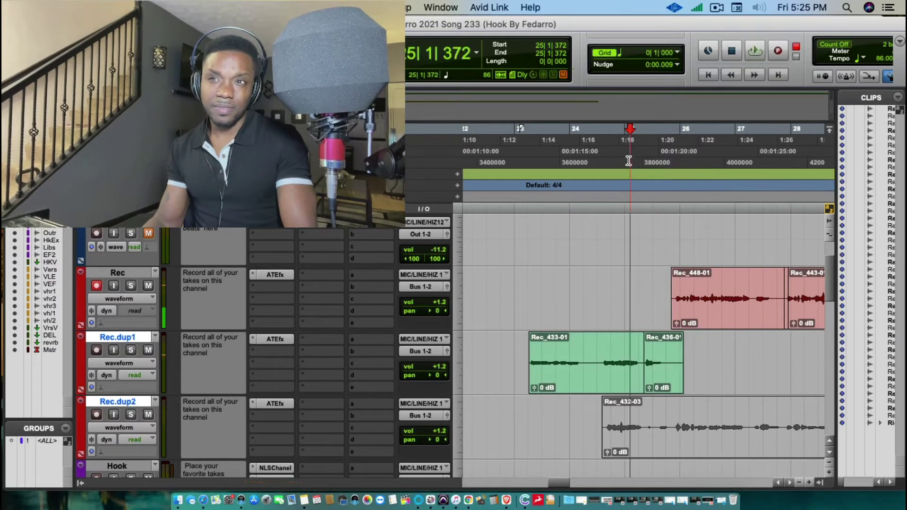
key("space")
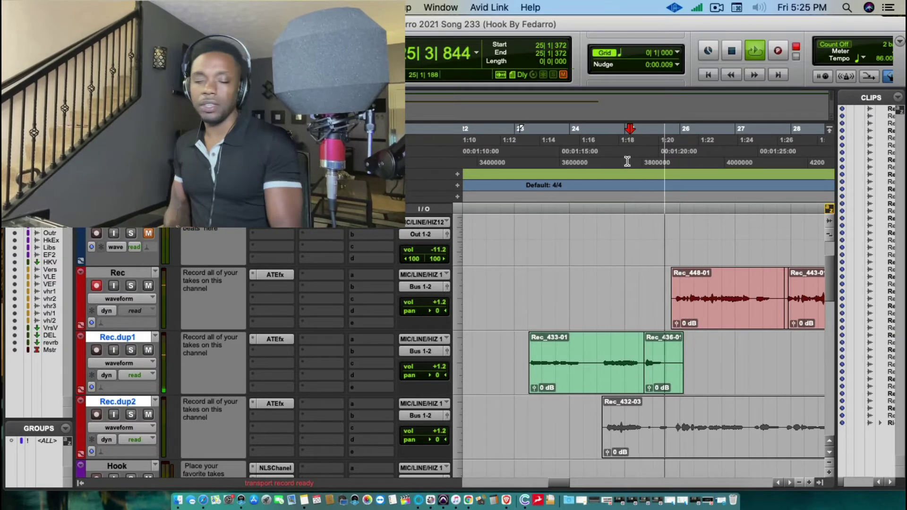
key("F12")
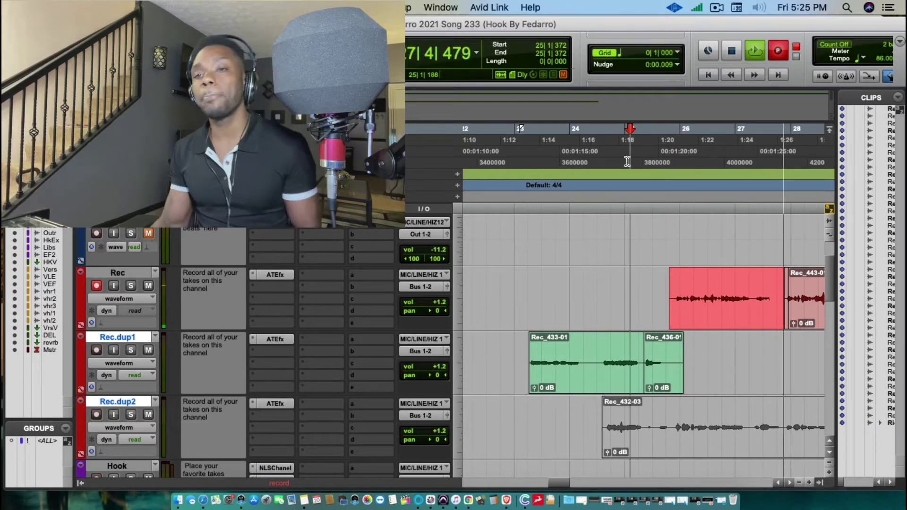
key("space")
- Play back the new take from about bar 25|3 and move its clip from Rec onto Rec.dup1
key("space")
left_click(652, 307)
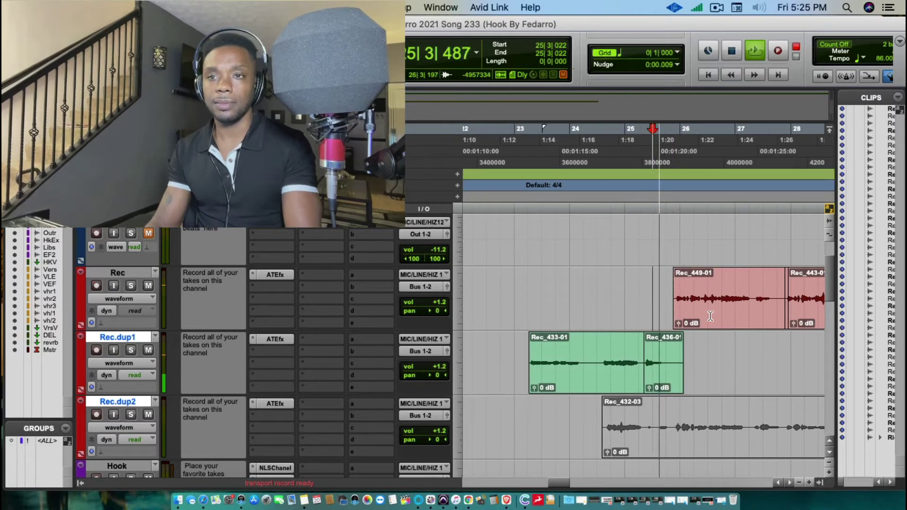
left_click_drag(709, 316, 697, 369)
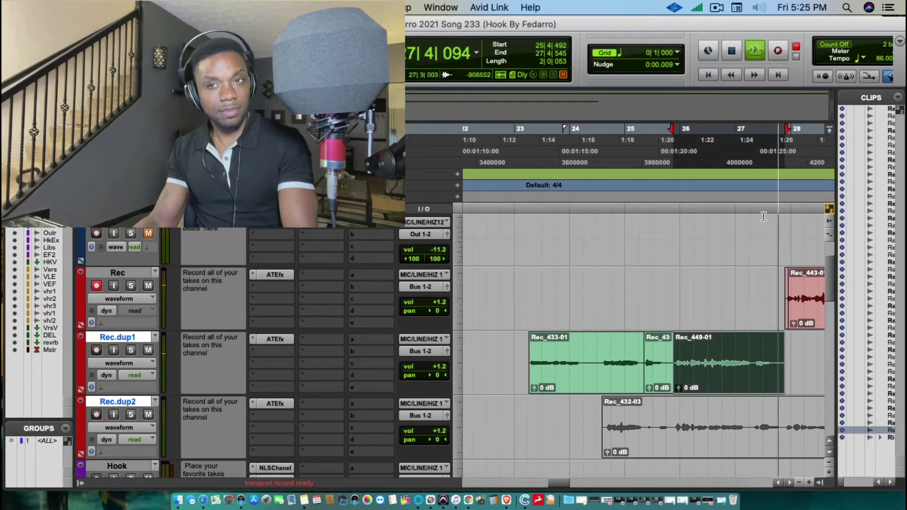
- Record the next phrase on Rec from about bar 27|4, starting playback from 27|1|862
key("space")
left_click(746, 364)
key("space")
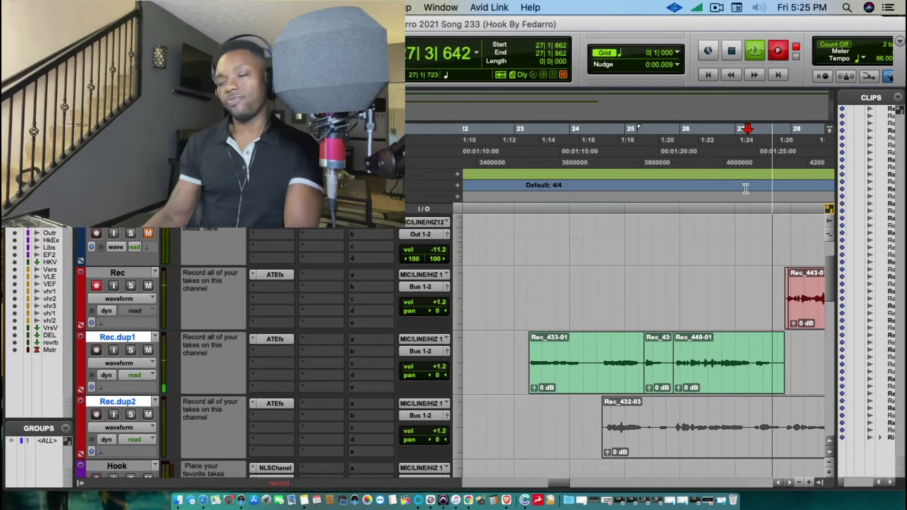
key("F12")
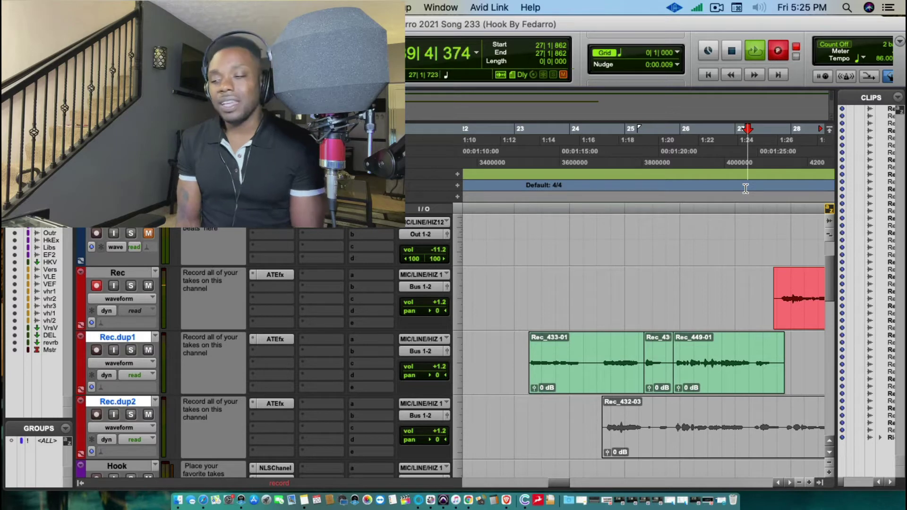
key("space")
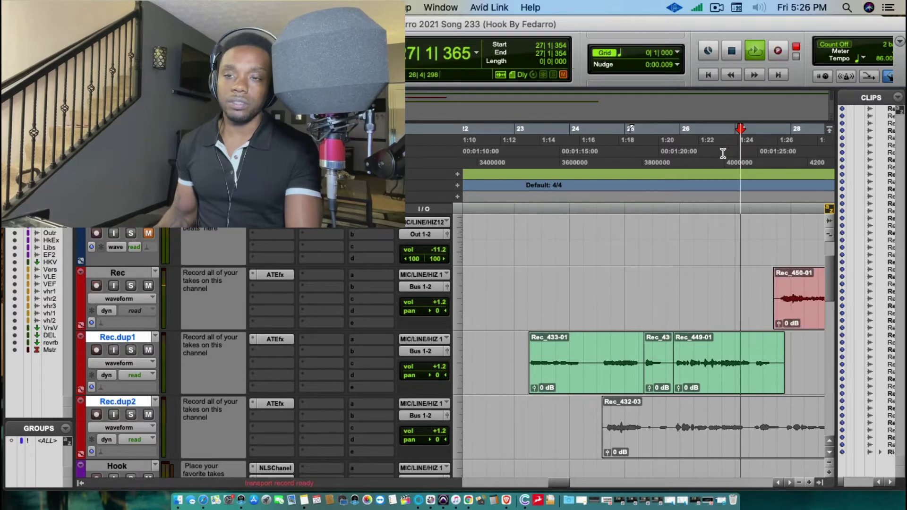
- Re-record the phrase on Rec in two passes, starting playback from 27|1|354 and from 26|2|095
key("space")
key("super+space")
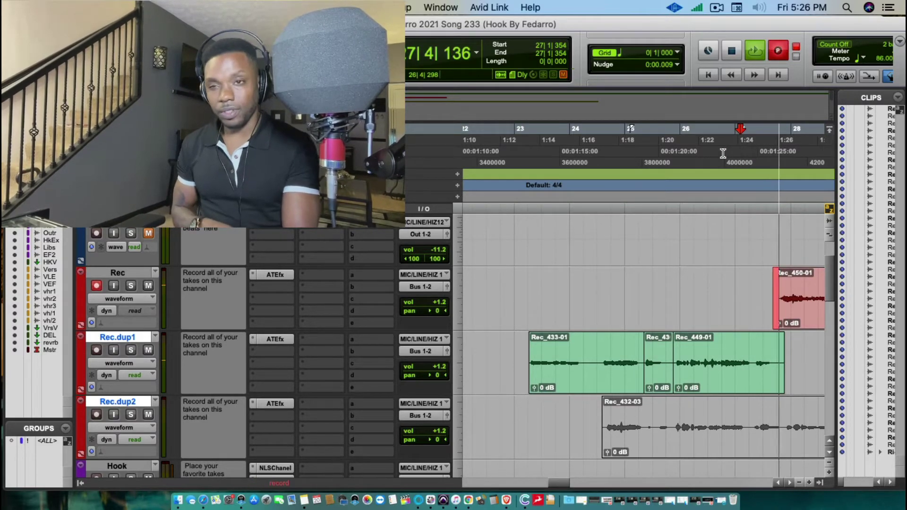
left_click(695, 160)
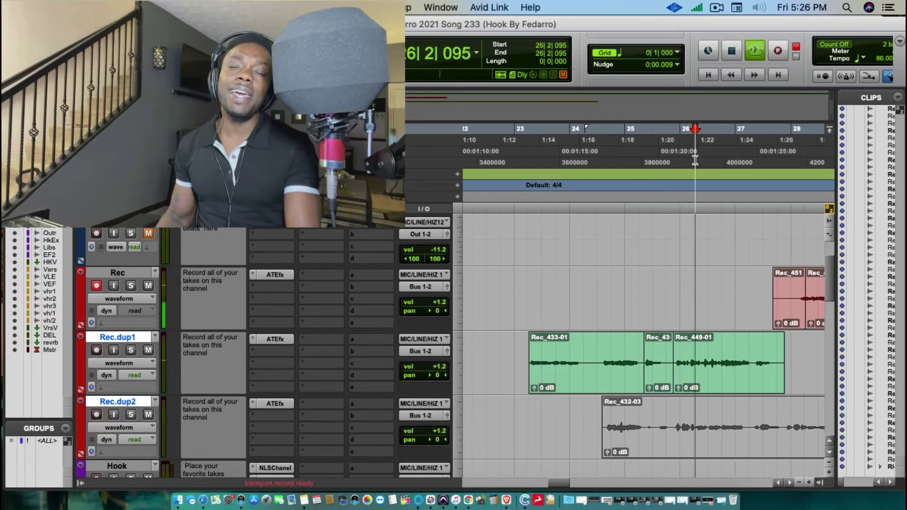
key("super+space")
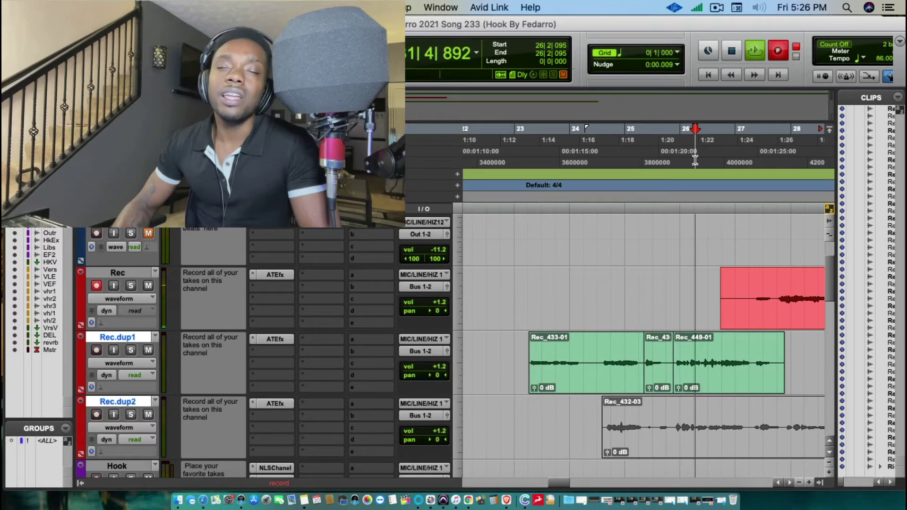
key("space")
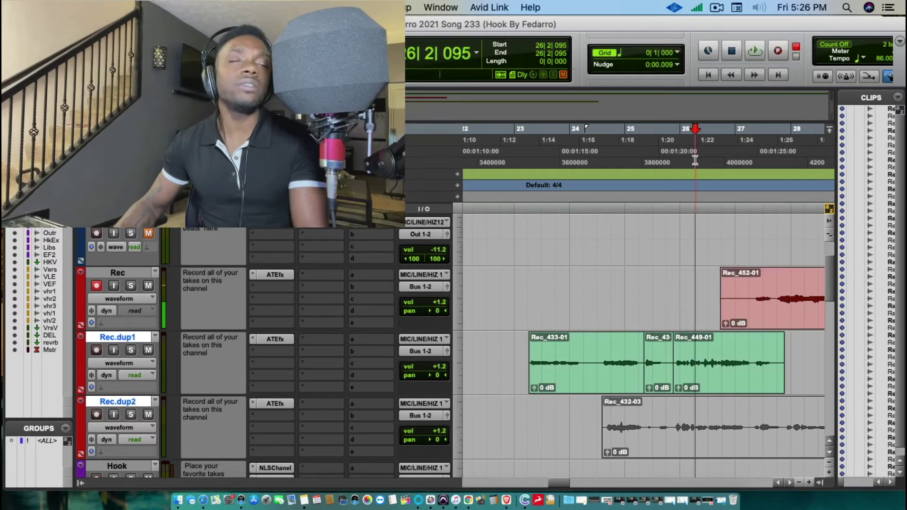
- Re-record the phrase on Rec from about bar 27|3 in two passes, starting playback from 26|2|095 and from 26|2|418
key("space")
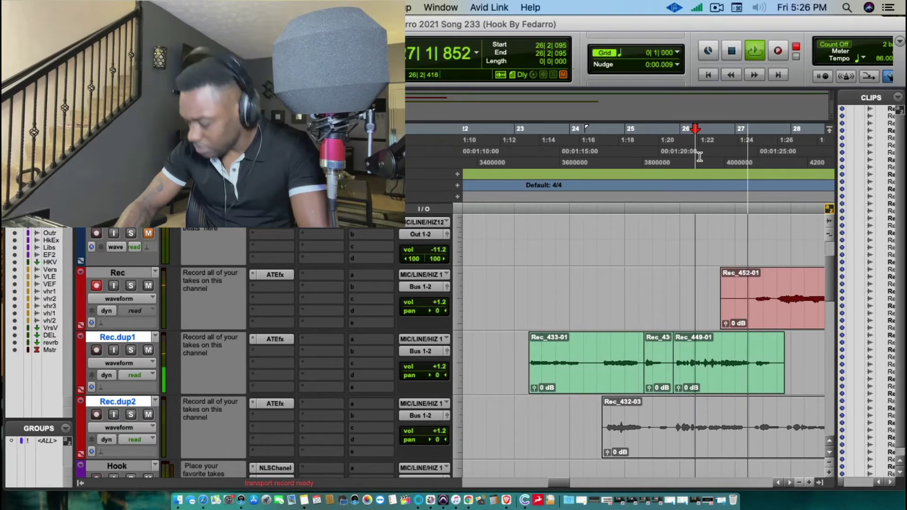
key("super+space")
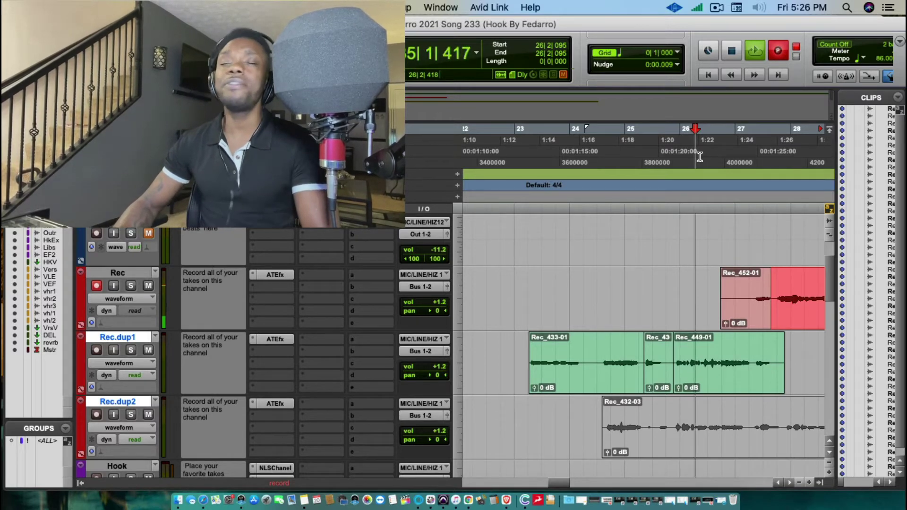
key("super+shift+space")
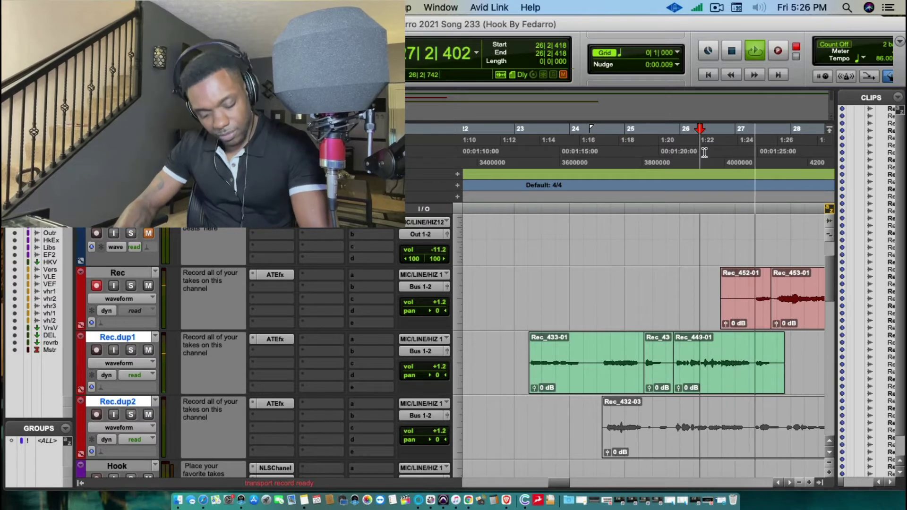
key("super+shift+space")
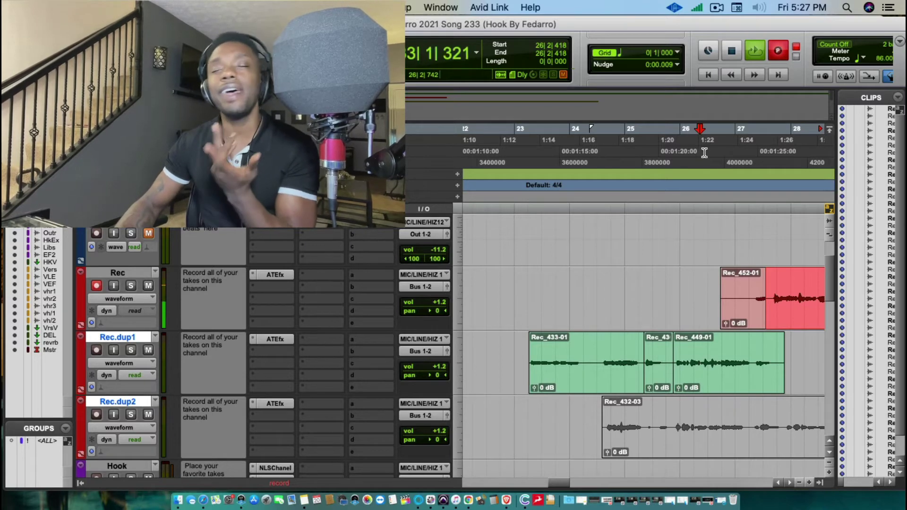
key("space")
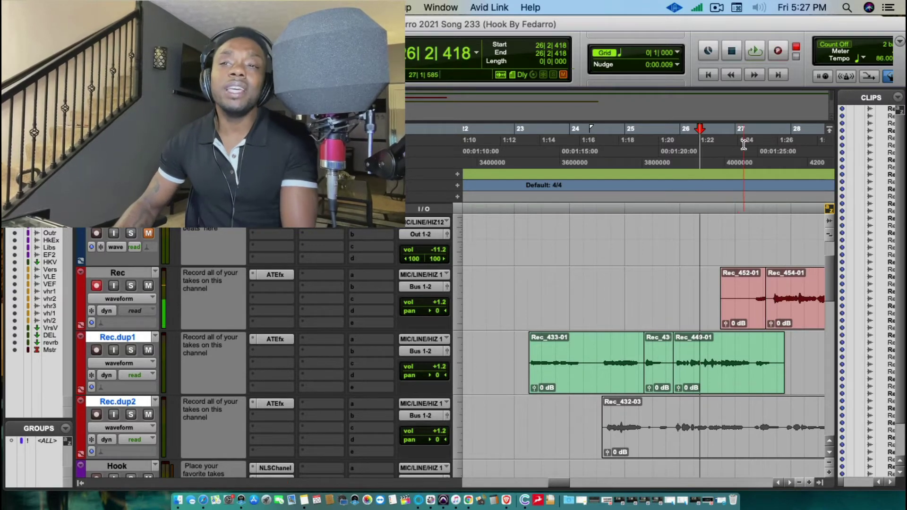
- Record the phrase on Rec once more from about bar 27|3, starting playback from 27|1|585
left_click(743, 145)
key("space")
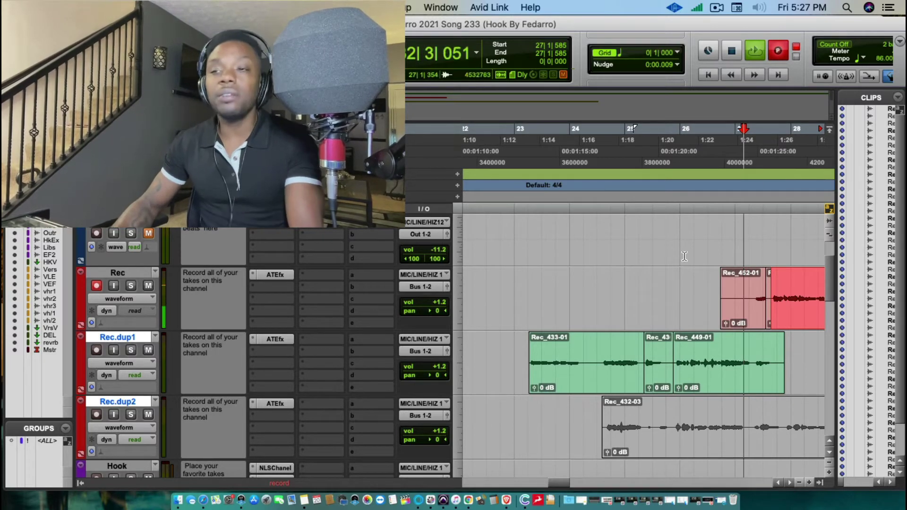
key("space")
- Play the vocals from 24|3|492 and delete the audio on Rec.dup1 before about bar 24|3
left_click(604, 290)
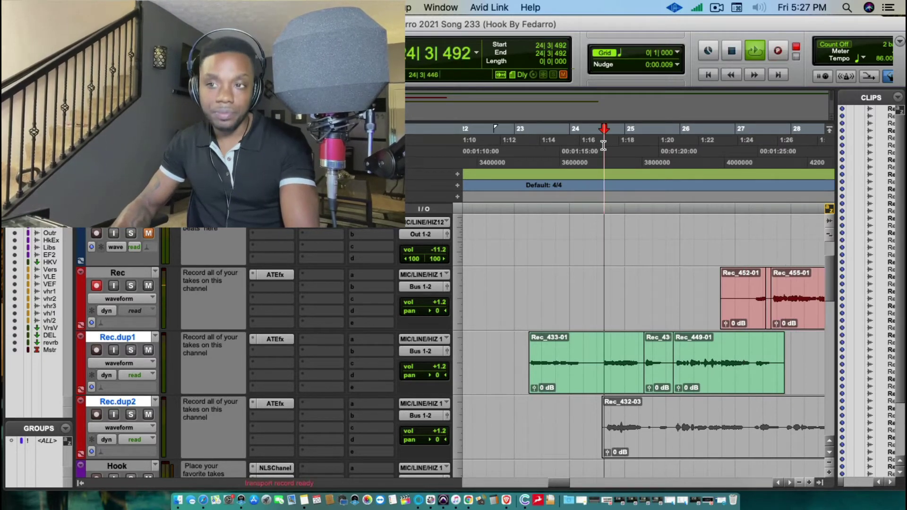
key("space")
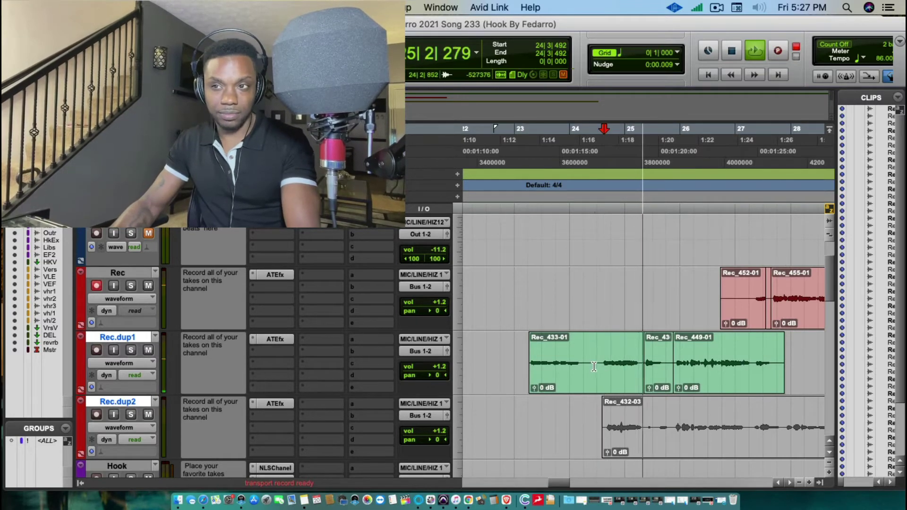
left_click_drag(595, 361, 509, 360)
key("Delete")
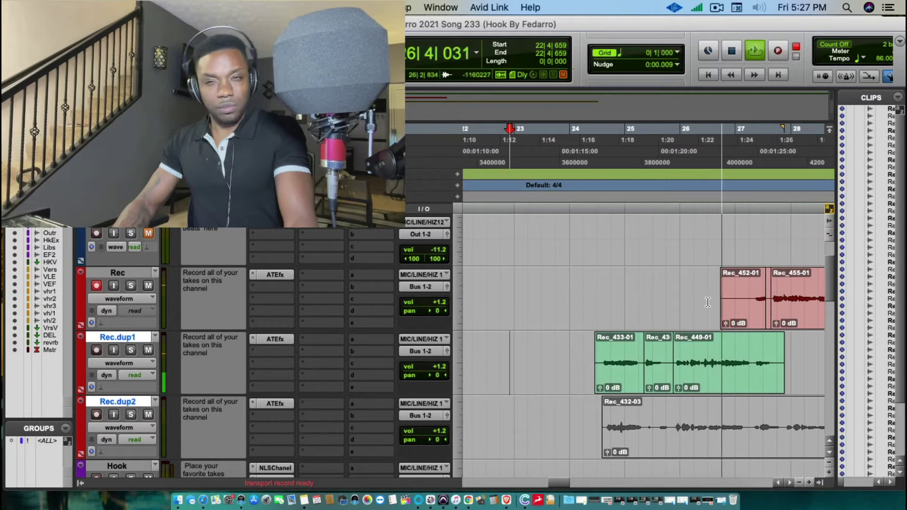
- Delete the leftover take audio on Rec between 26|2|788 and about bar 27|3|418
left_click_drag(705, 297, 755, 316)
key("shift+Tab")
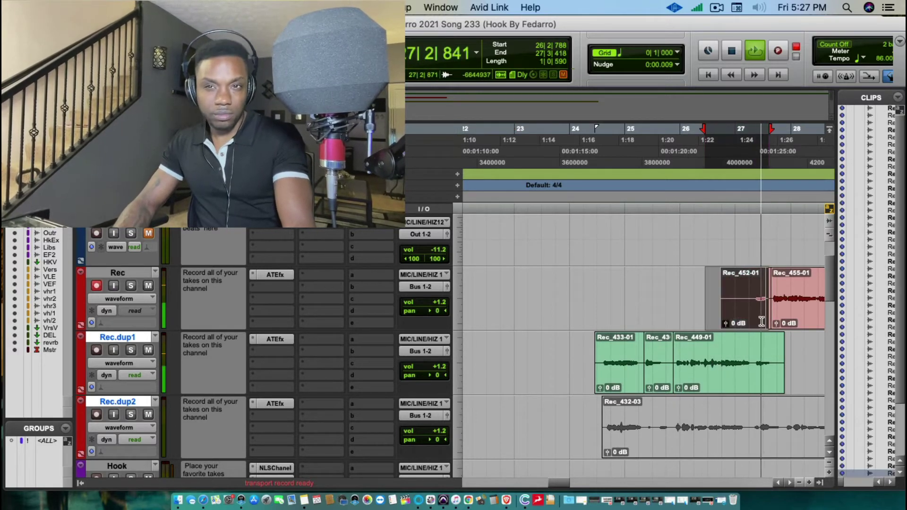
key("Delete")
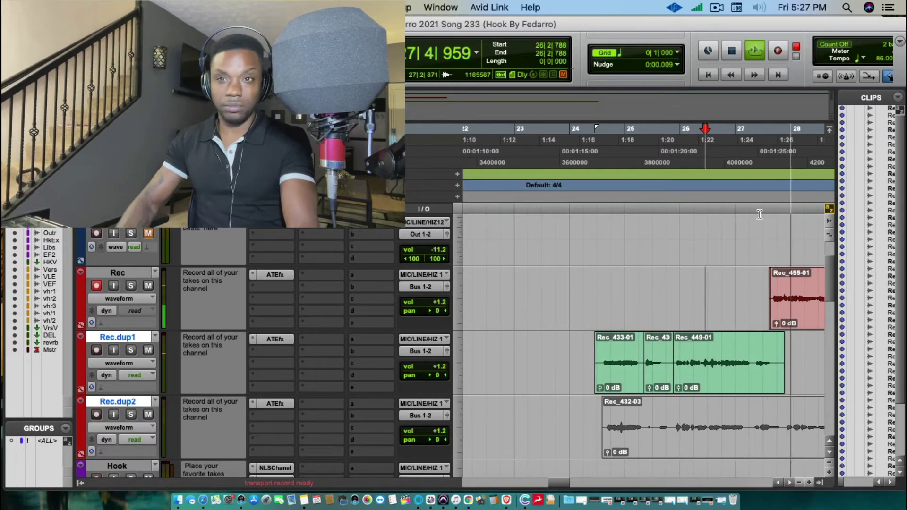
- Re-record the phrase on Rec from about bar 27|3, starting playback from 27|2|455
key("space")
left_click(754, 162)
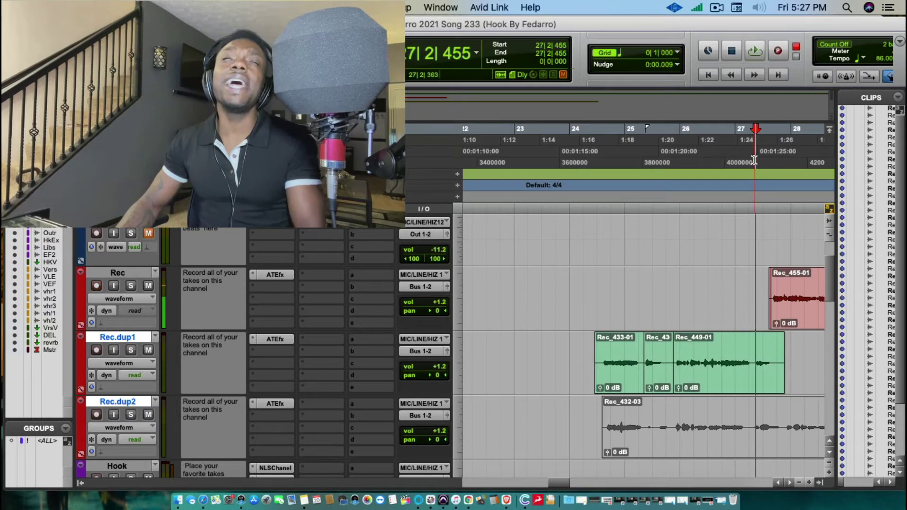
key("super+space")
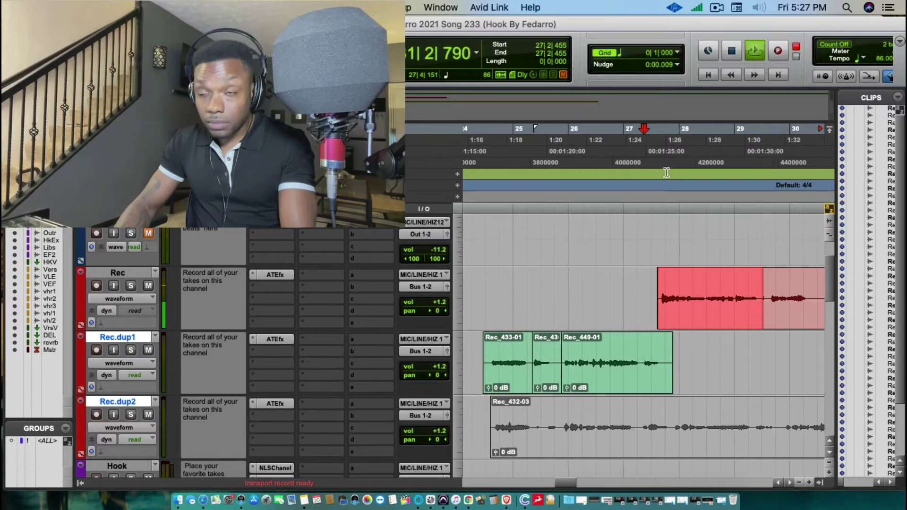
- Re-record only the phrase's opening on Rec with playback from 27|2|178, and play it back
left_click(645, 146)
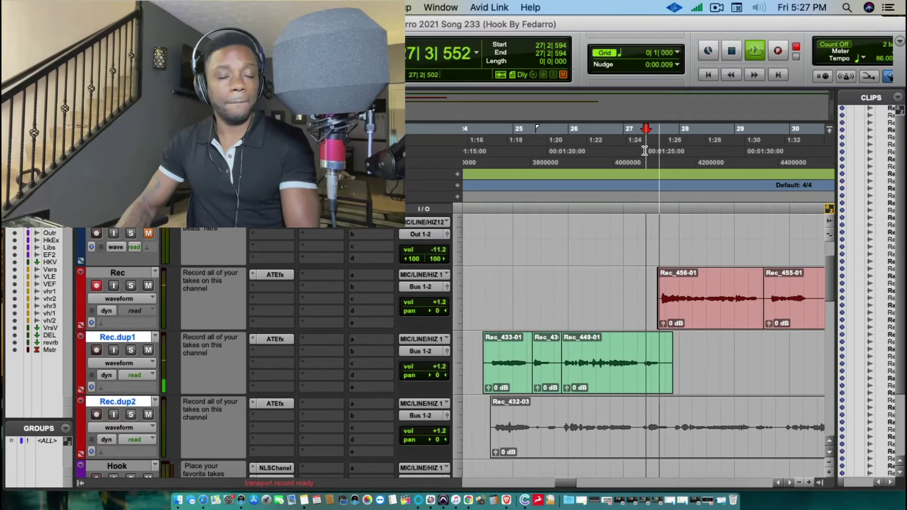
left_click(640, 149)
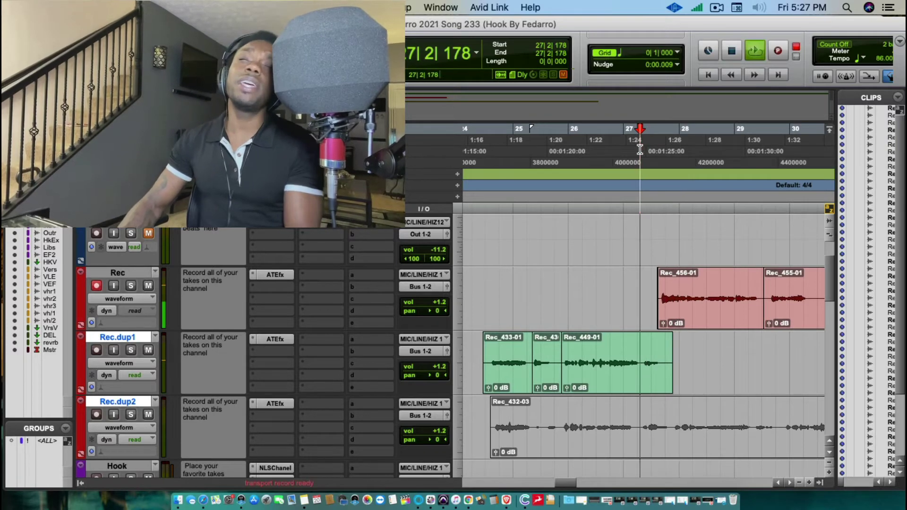
key("super+space")
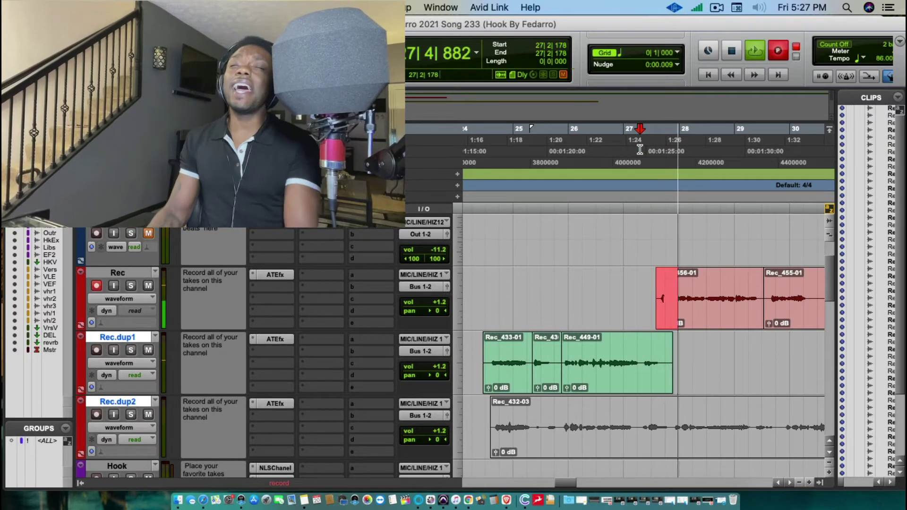
key("space")
key("space")
key("space")
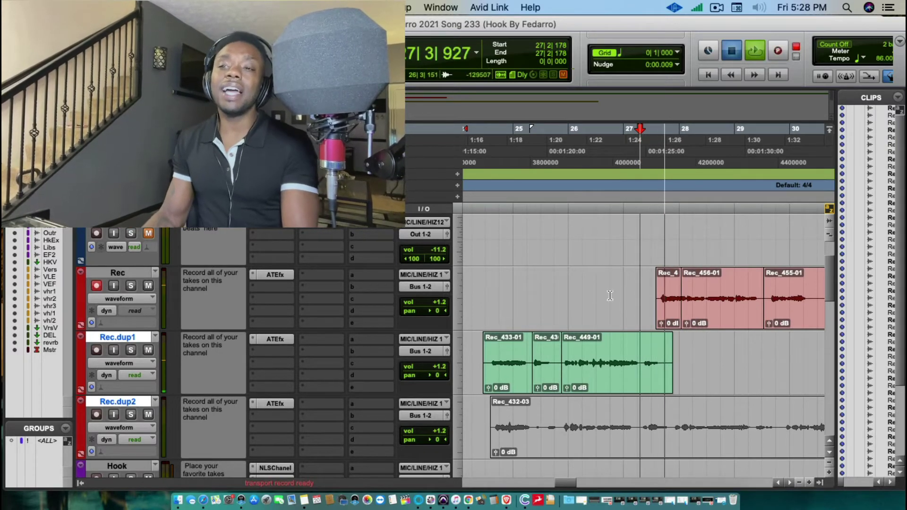
- Split the last clip on Rec.dup1 at 27|2|271 and move its tail down to Rec.dup2
left_click(640, 371)
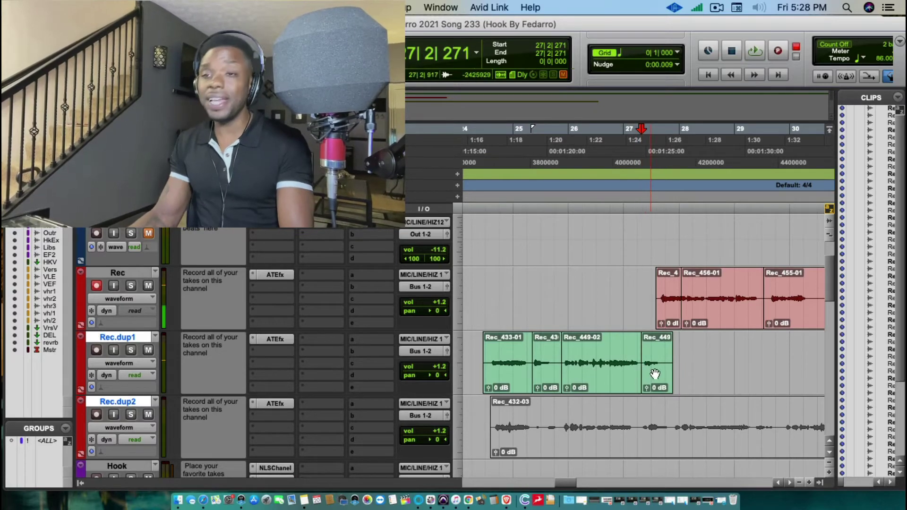
left_click_drag(655, 374, 642, 422)
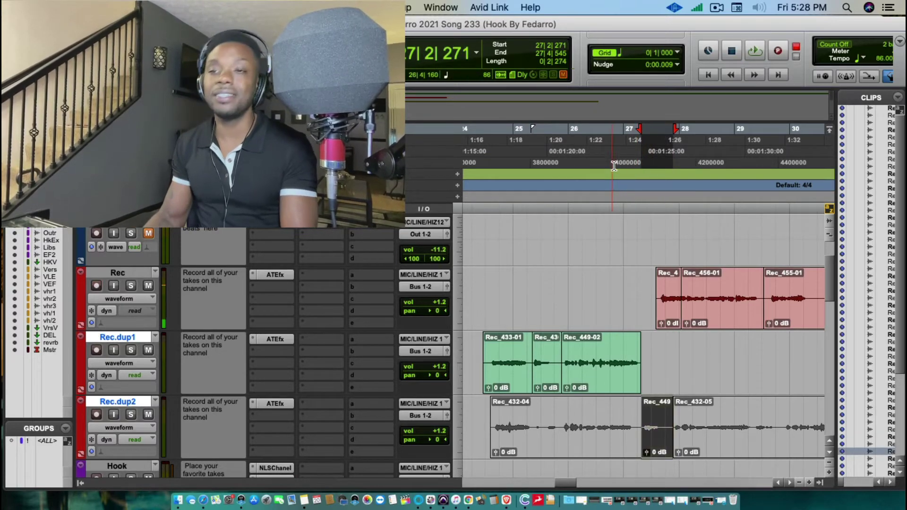
- Record the phrase again on Rec from about bar 27|2 with playback from 26|4|160, and move the new take onto Rec.dup1
left_click(611, 147)
key("space")
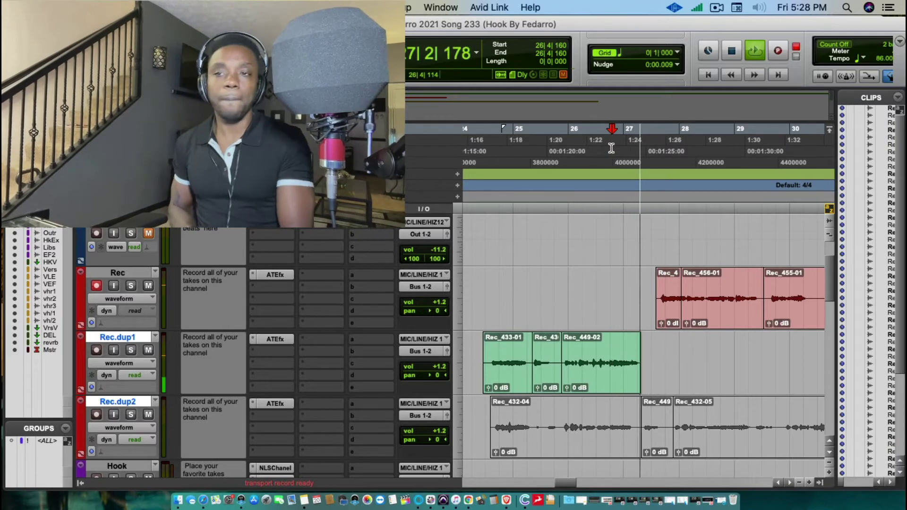
key("F12")
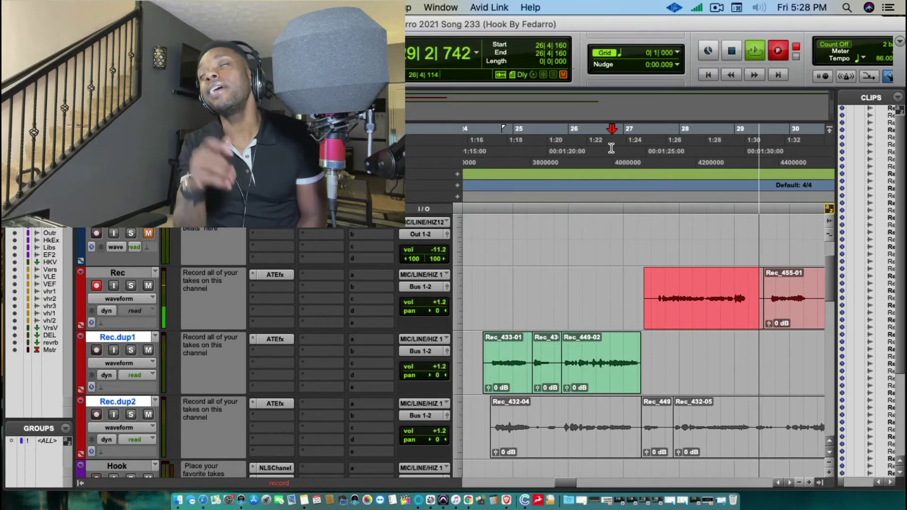
key("space")
key("space")
left_click_drag(681, 296, 656, 369)
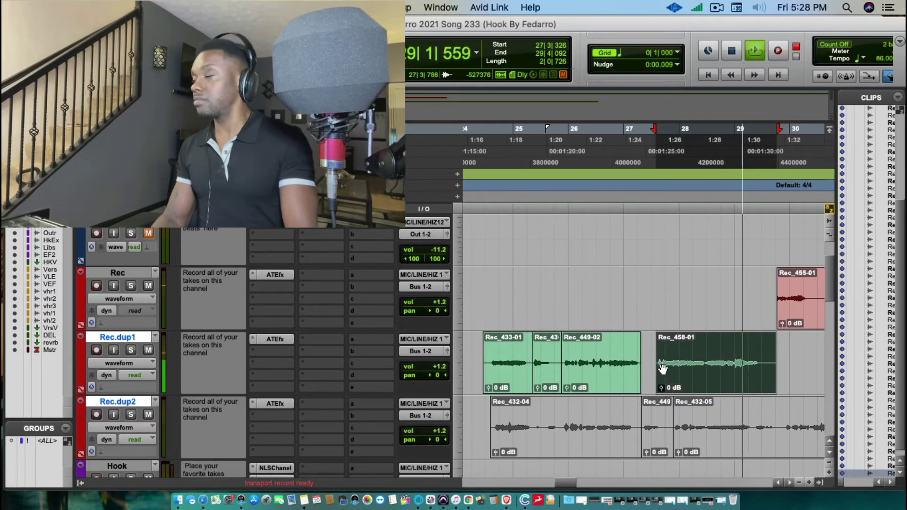
- Record the following phrase on Rec from about bar 29|3 in two passes, starting playback from 29|1|243 and from 29|1|058
key("space")
left_click(738, 140)
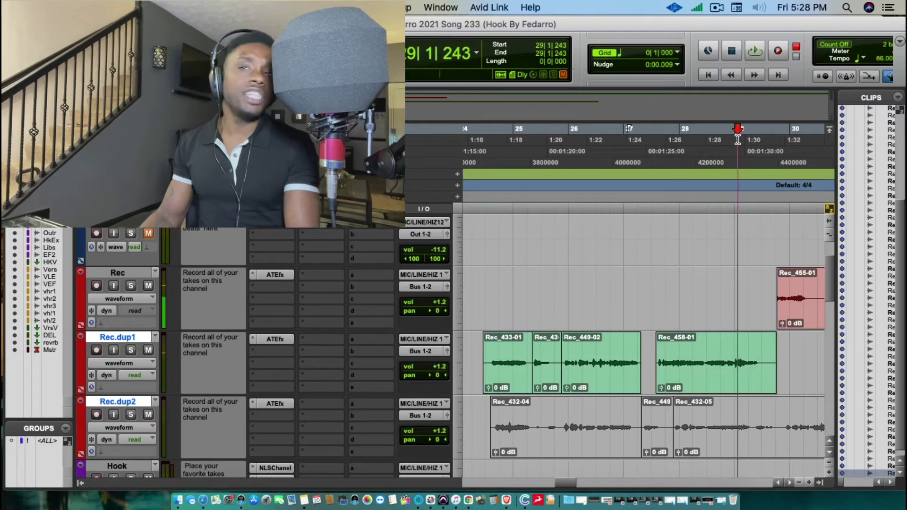
key("super+space")
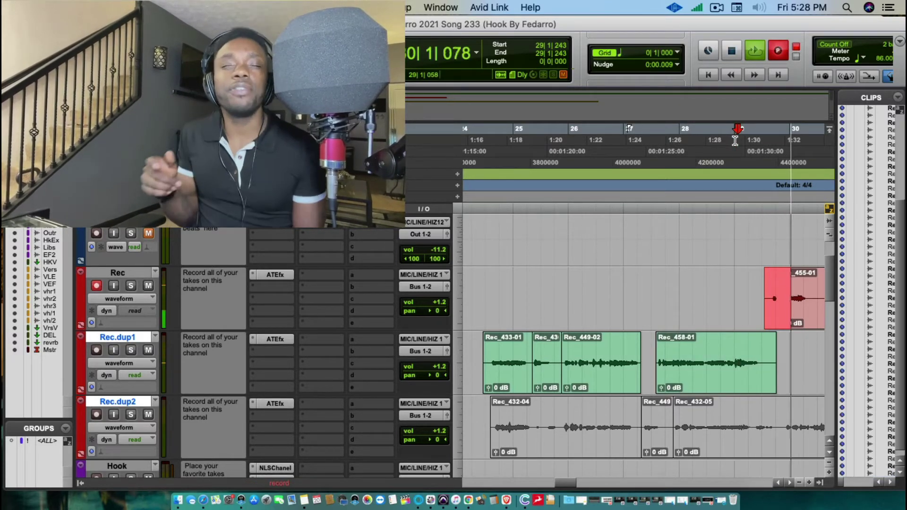
key("space")
key("space")
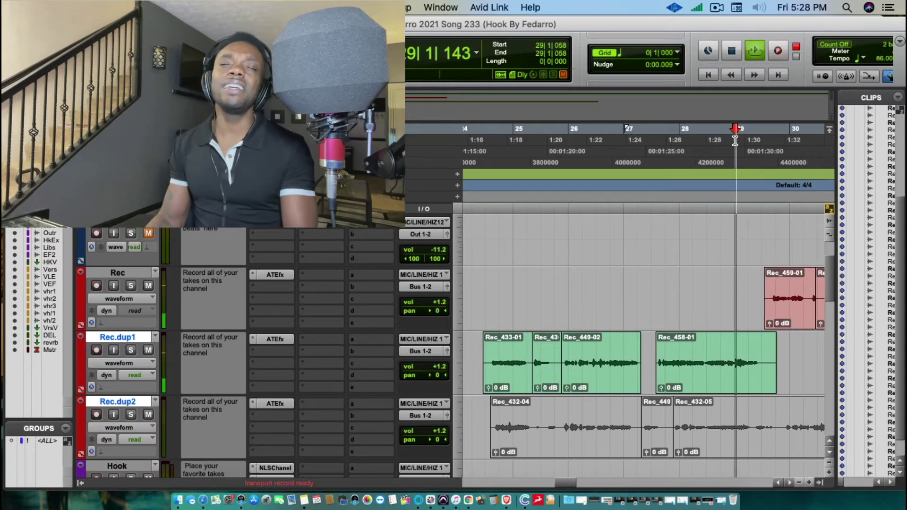
key("super+space")
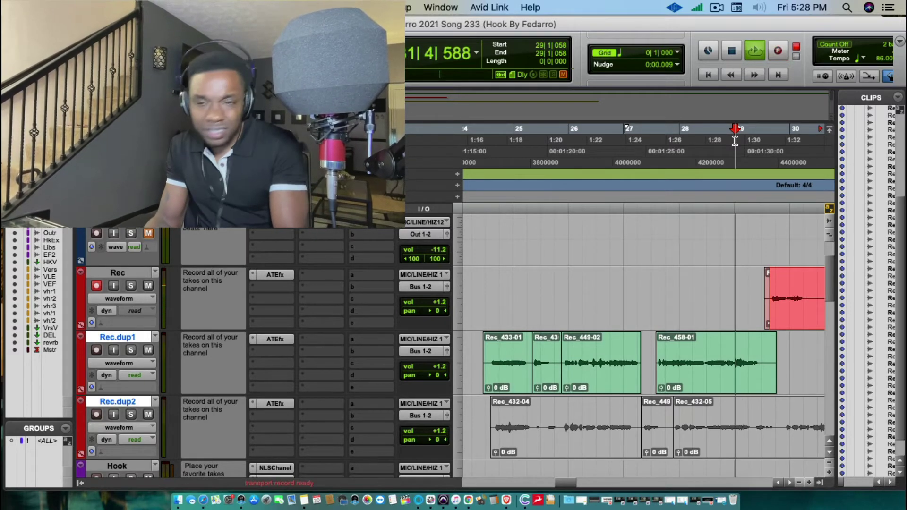
- Move the new take from about bar 29|3 onto Rec.dup1 and remove the leftover sliver on Rec
key("space")
left_click_drag(798, 299, 801, 362)
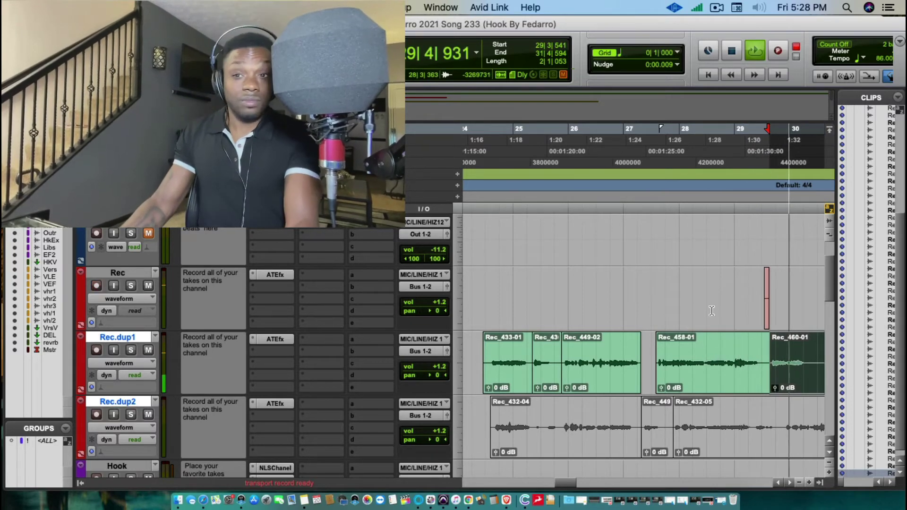
left_click(729, 302)
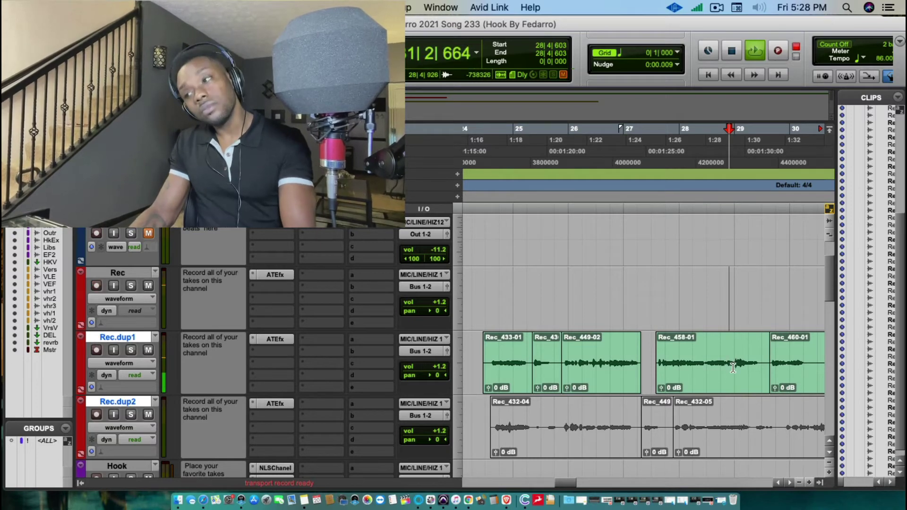
- Play back the comp from 24|2|299 and mute the Rec.dup1 clip spanning 25|4|492 to 27|2|271
key("space")
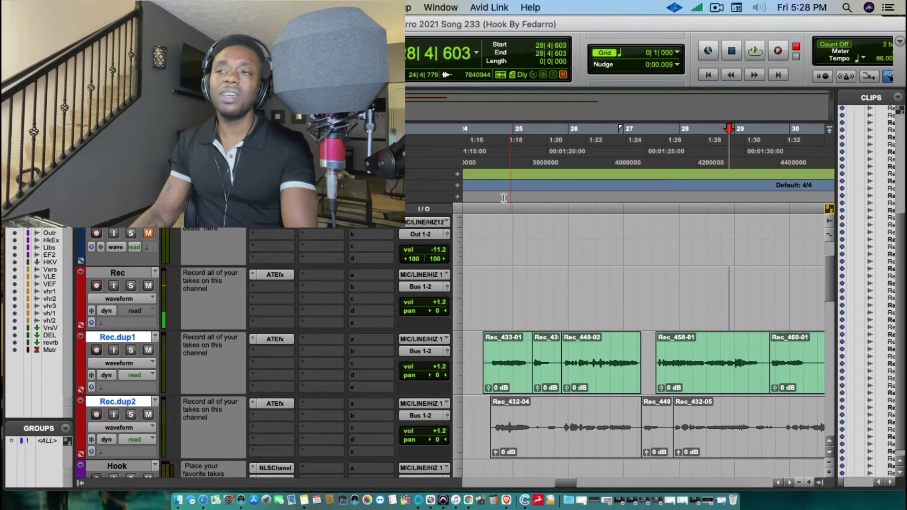
left_click(475, 358)
key("space")
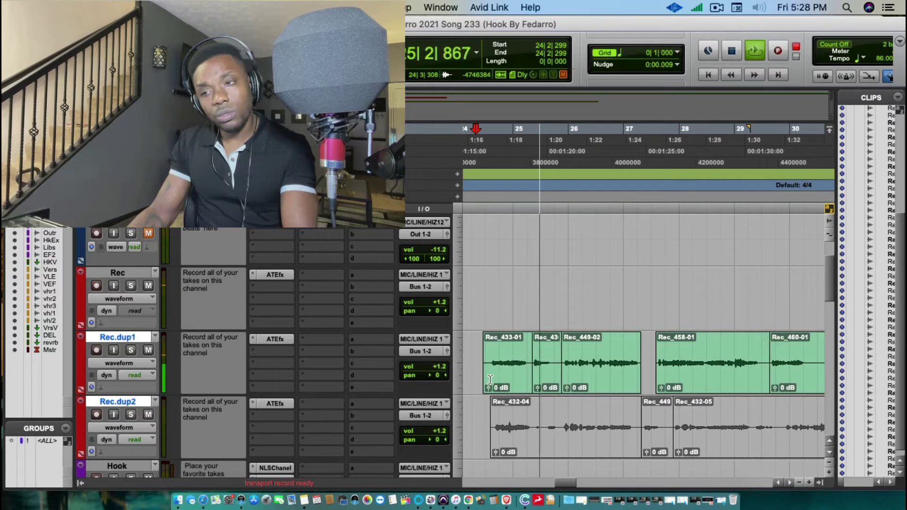
left_click(576, 375)
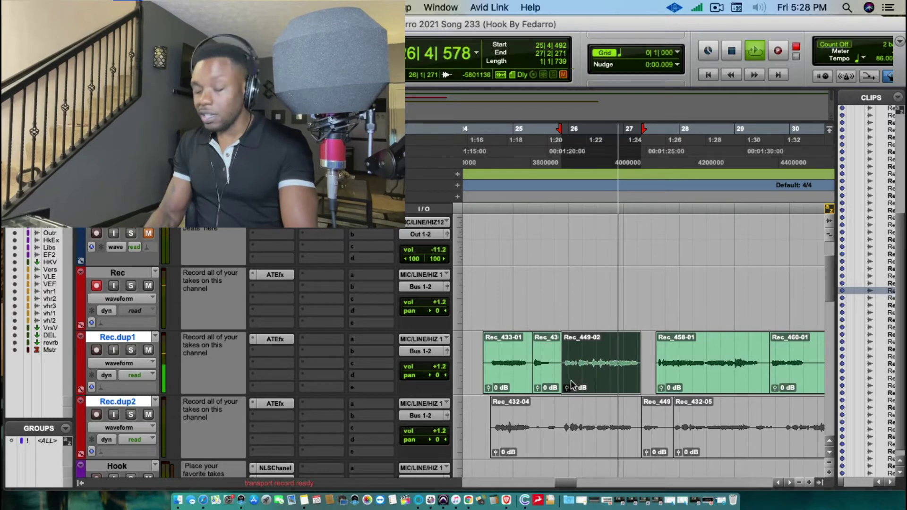
key("space")
- Record the phrase again on Rec from about bar 25|4 in three passes, starting playback from 25|2|520, 25|2|566 and 25|1|695
left_click(535, 144)
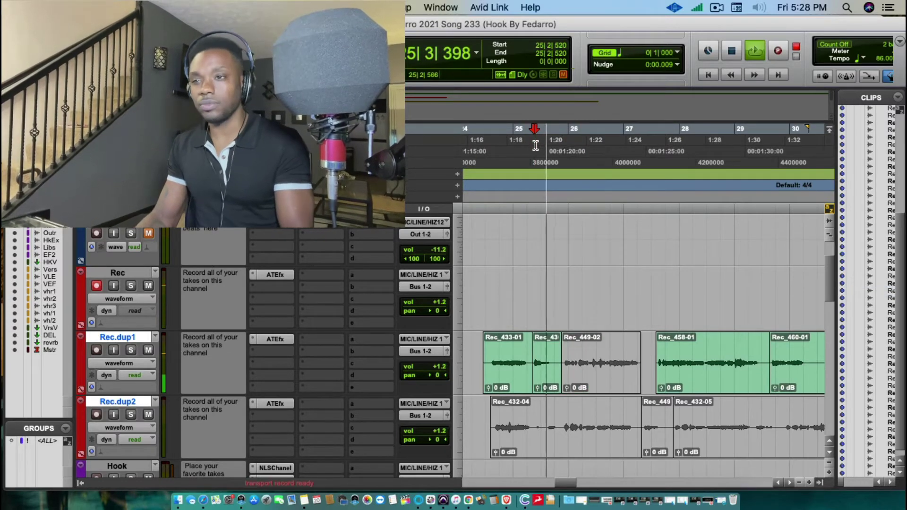
key("super+space")
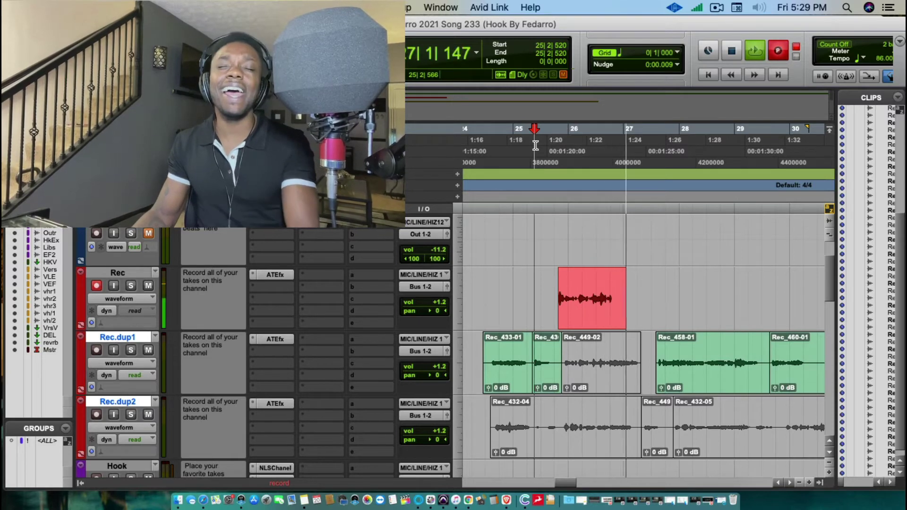
key("space")
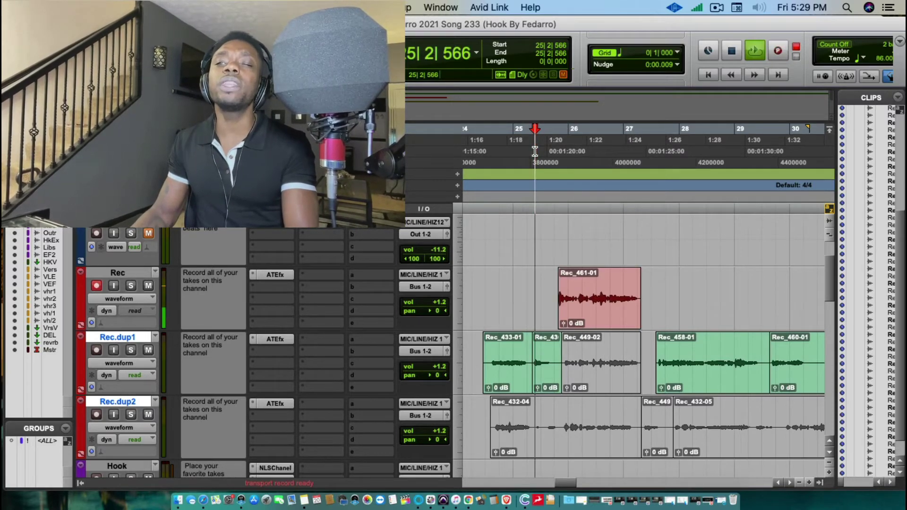
key("super+space")
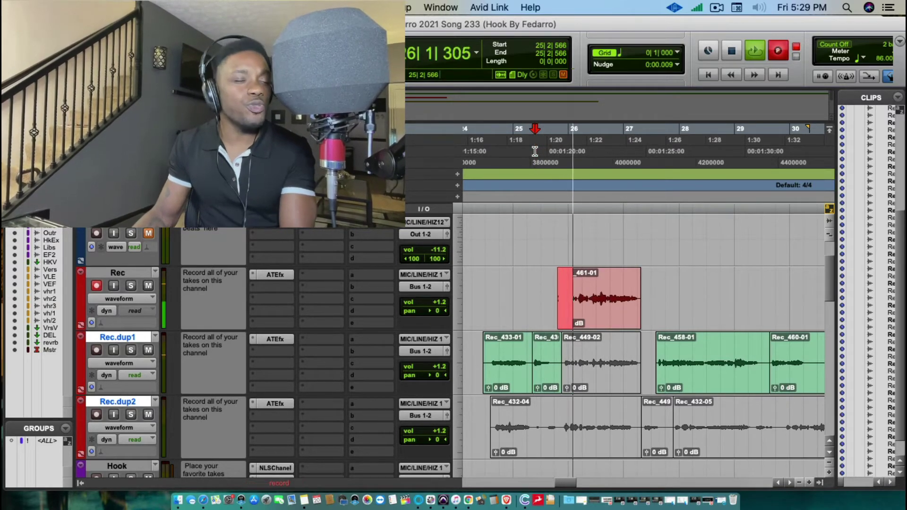
key("space")
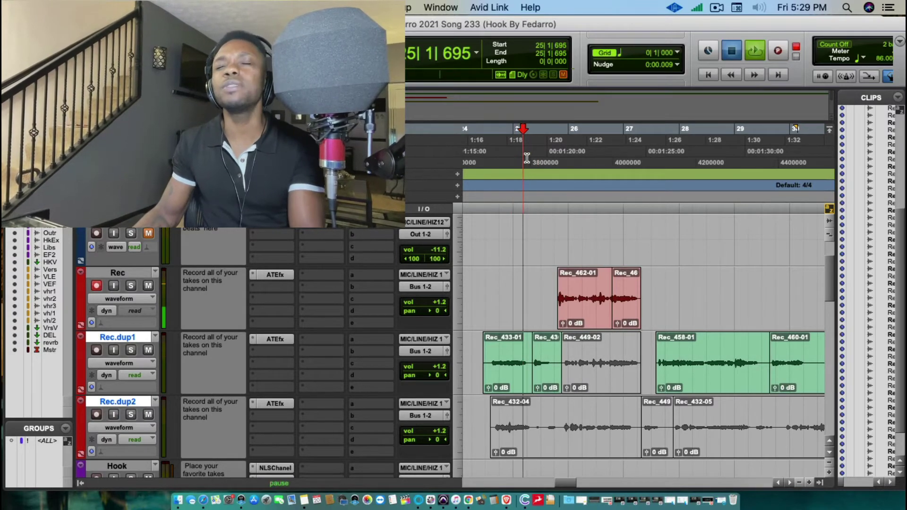
key("super+space")
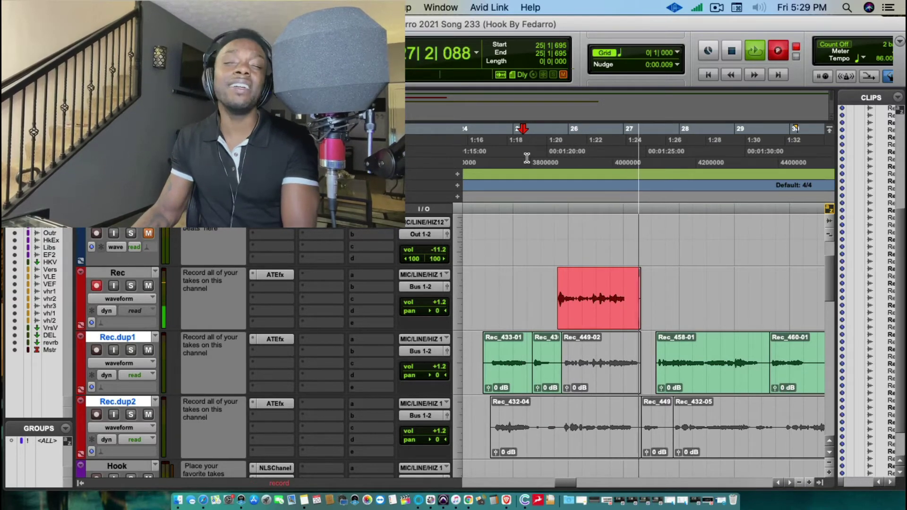
key("super+space")
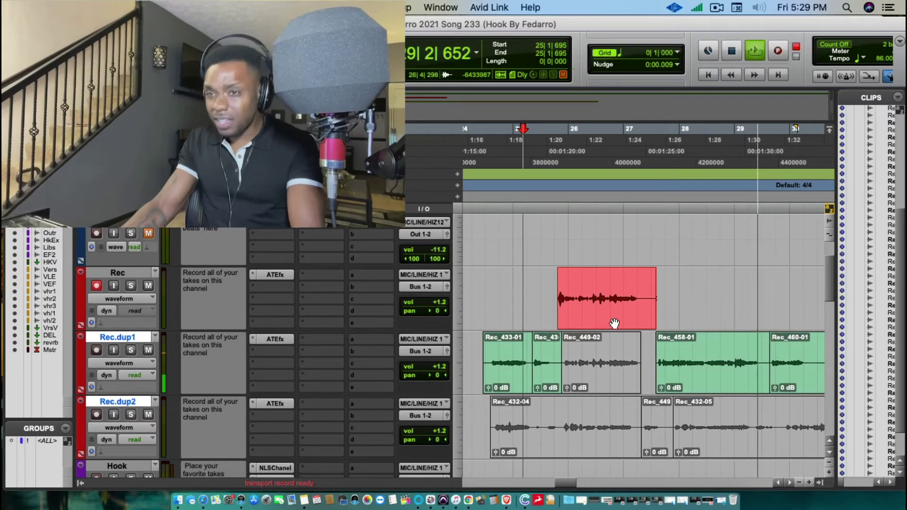
- Trim the new take's end at 27|2|409 and move it onto Rec.dup1, with the muted clip moved down to Rec.dup2
key("space")
key("space")
left_click(641, 306)
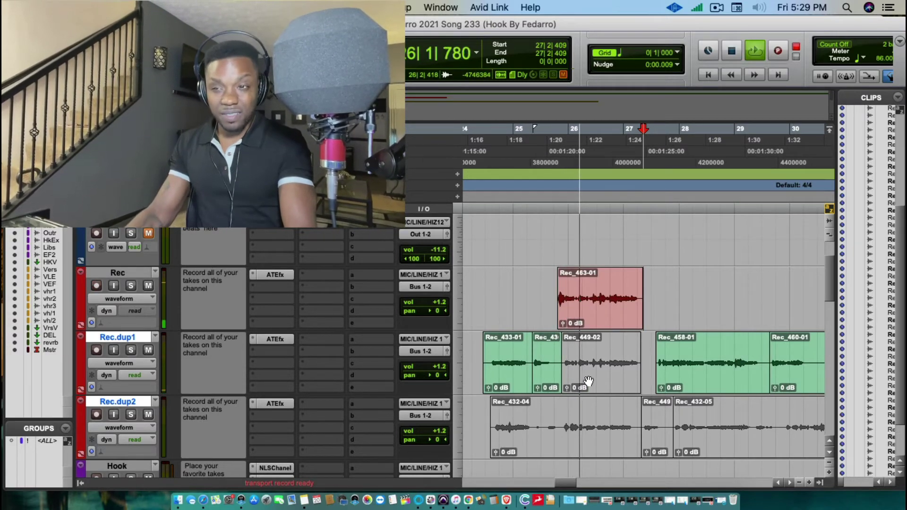
left_click_drag(572, 314, 588, 377)
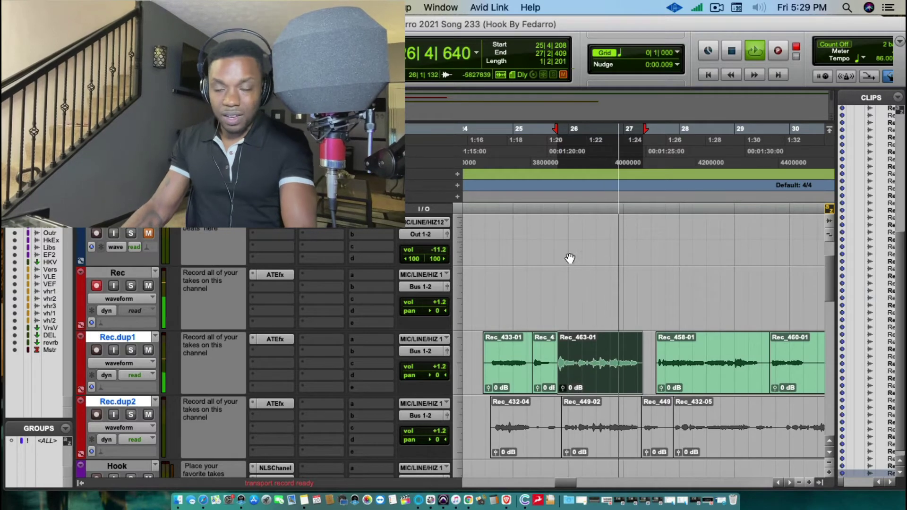
left_click(557, 149)
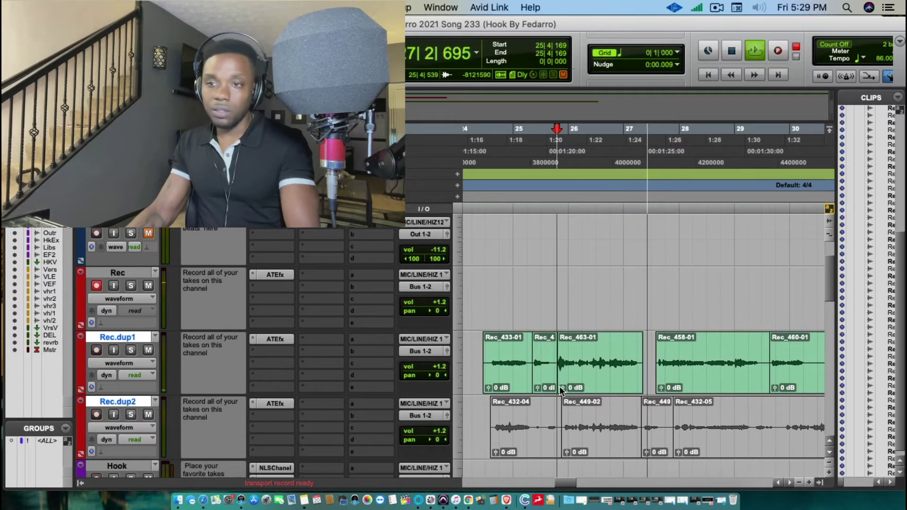
left_click(123, 334)
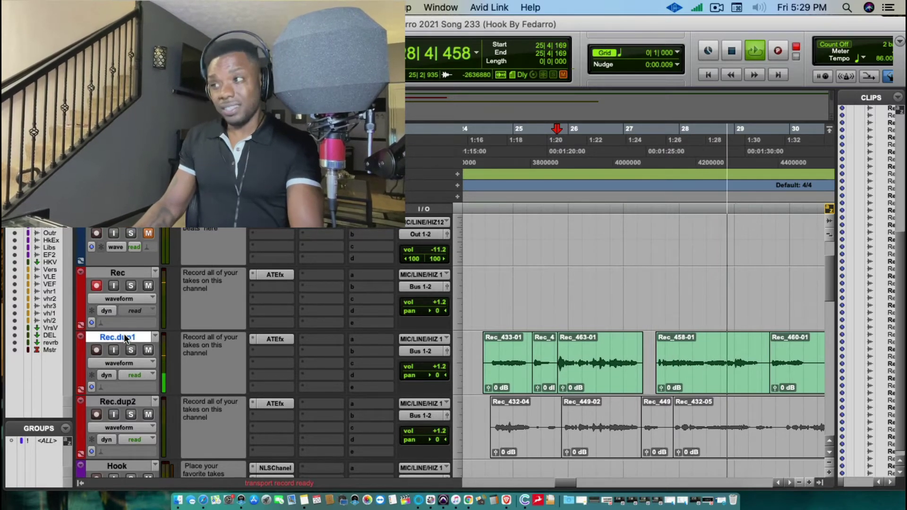
- Record a phrase on Rec from about bar 28|3 in two passes, starting playback from 27|4|889 and 28|1|483
key("space")
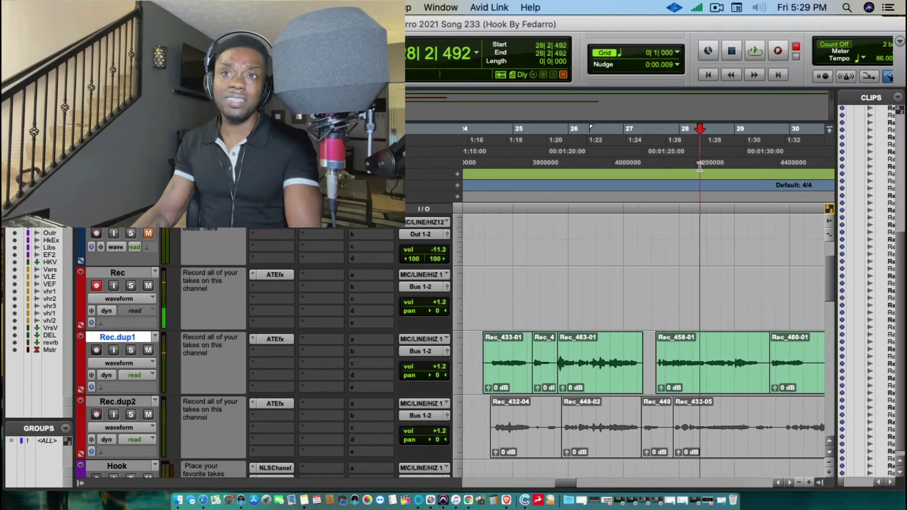
left_click(705, 152)
key("space")
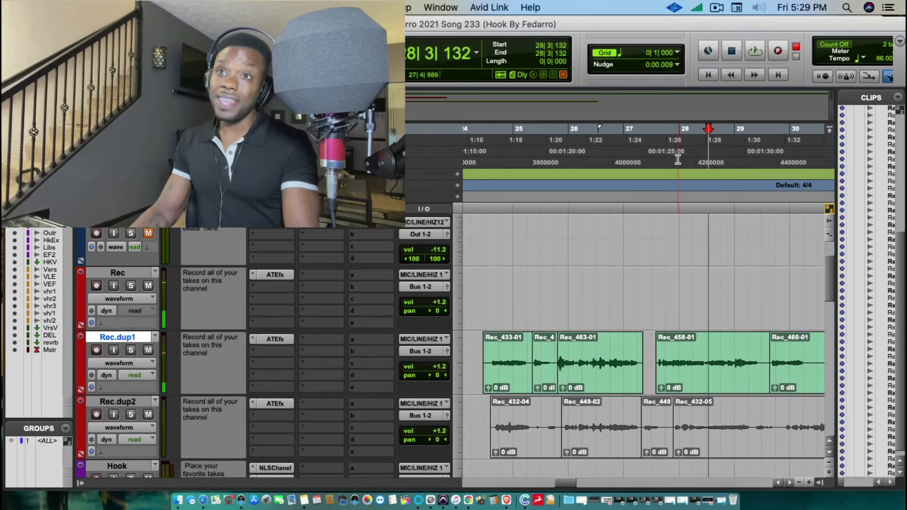
left_click(678, 159)
key("space")
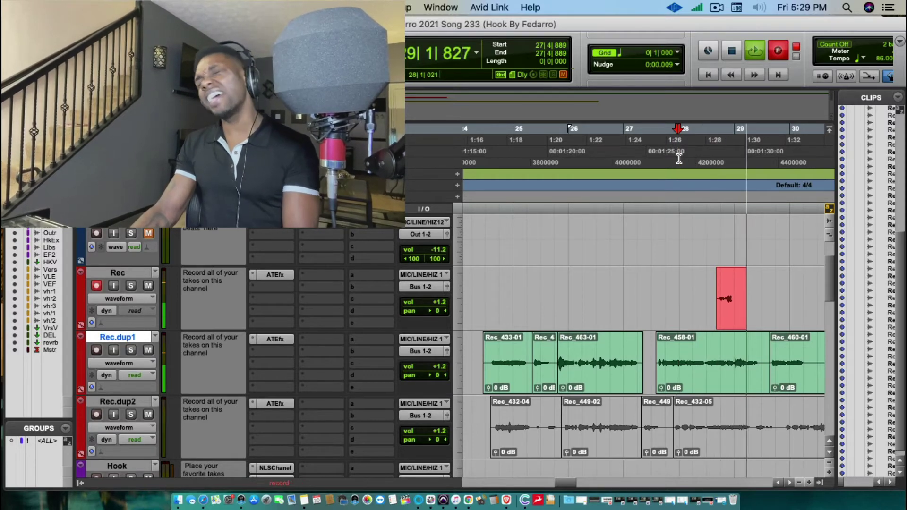
key("space")
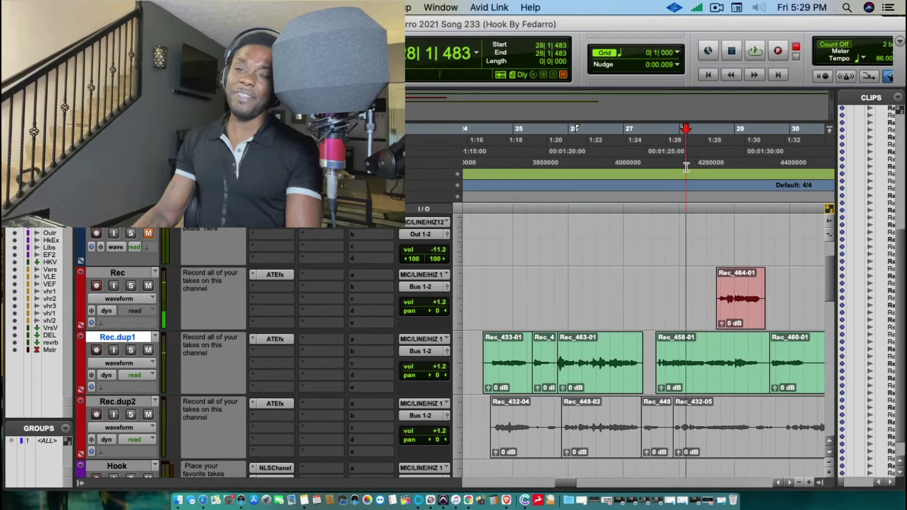
key("space")
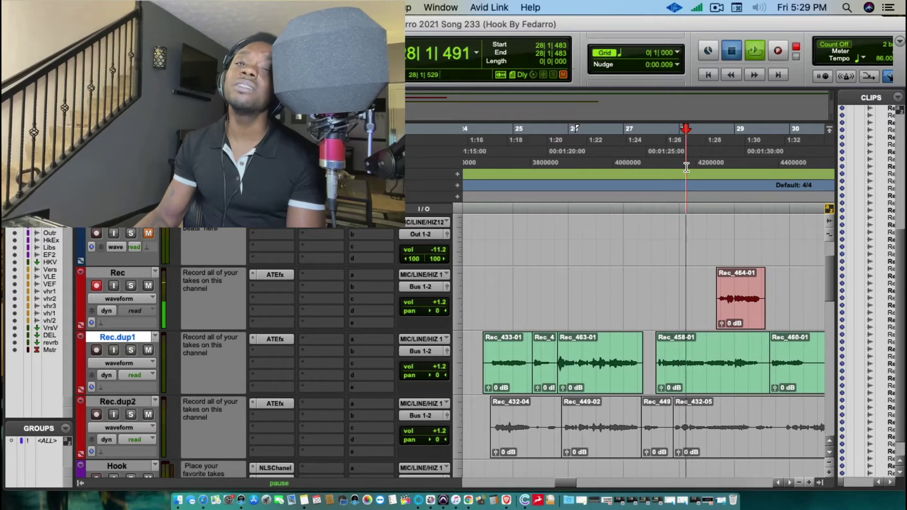
key("super+space")
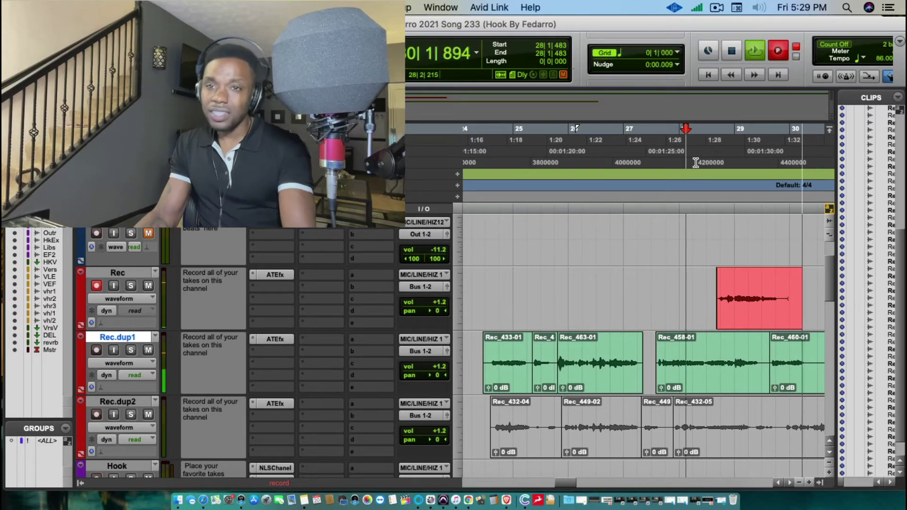
key("space")
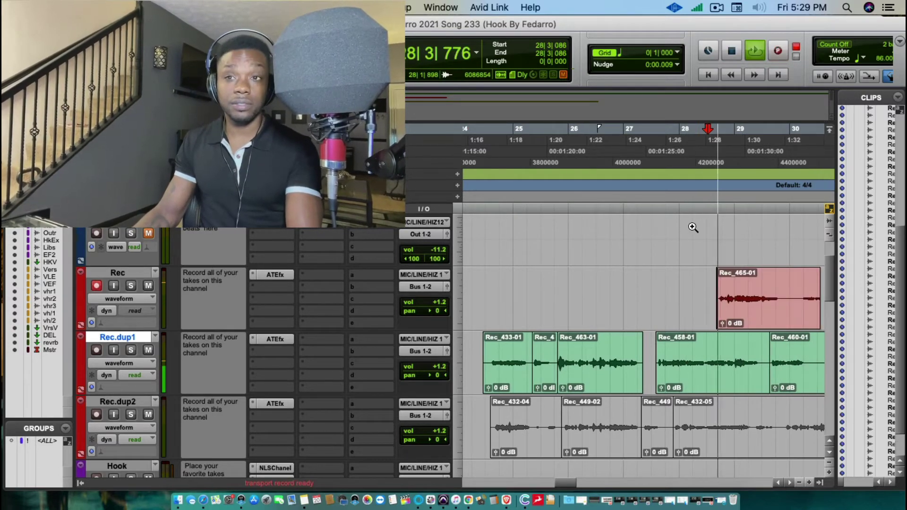
- Record the phrase over again on Rec with playback from 28|2|492 and remove the material after 29|3|261
left_click(698, 161)
key("space")
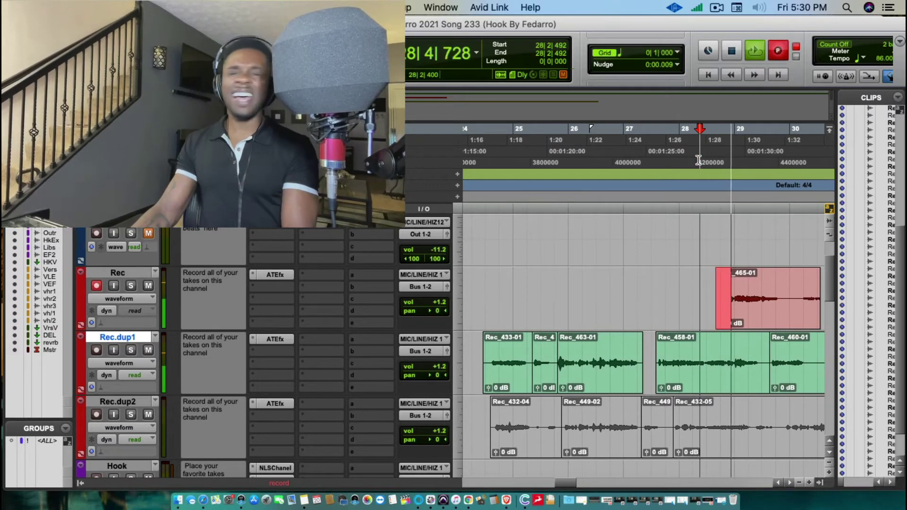
key("super+shift+space")
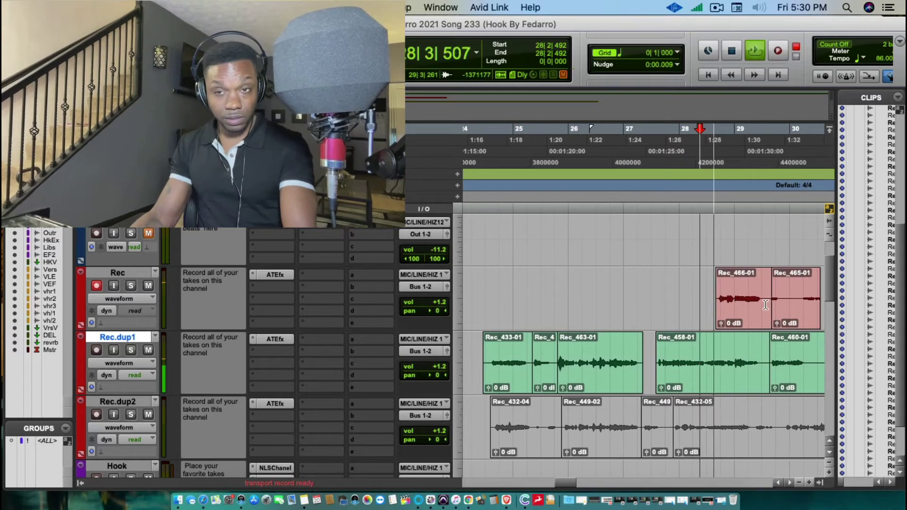
left_click(812, 314)
key("Delete")
key("space")
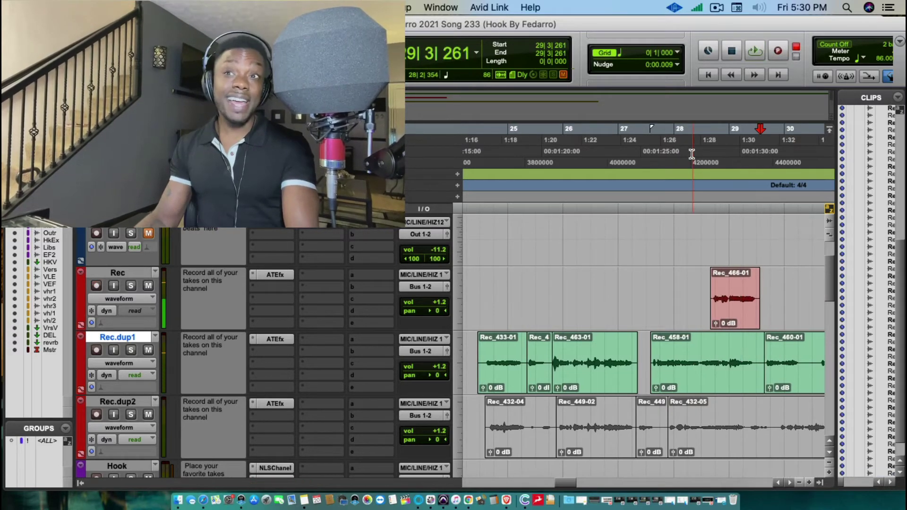
- Record the phrase once more on Rec with playback from 28|2|308 and listen back to the take
key("space")
key("super+shift+space")
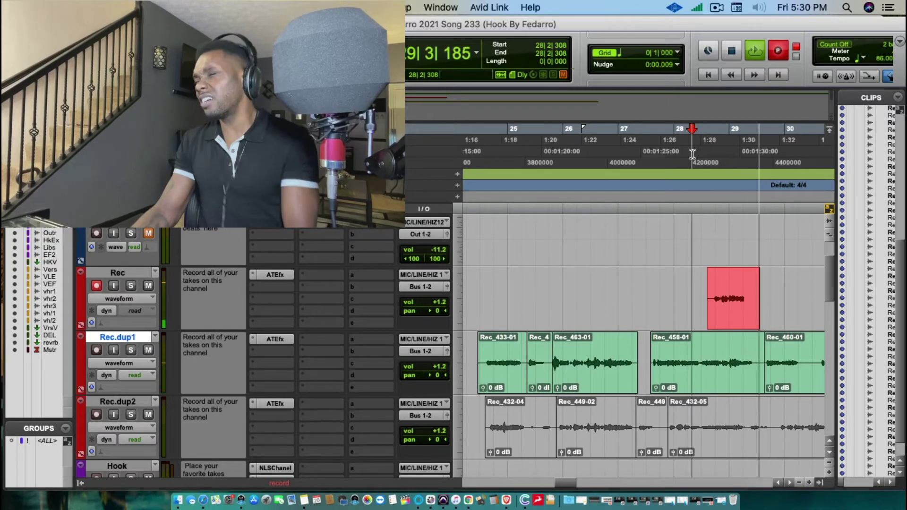
key("super+shift+space")
key("space")
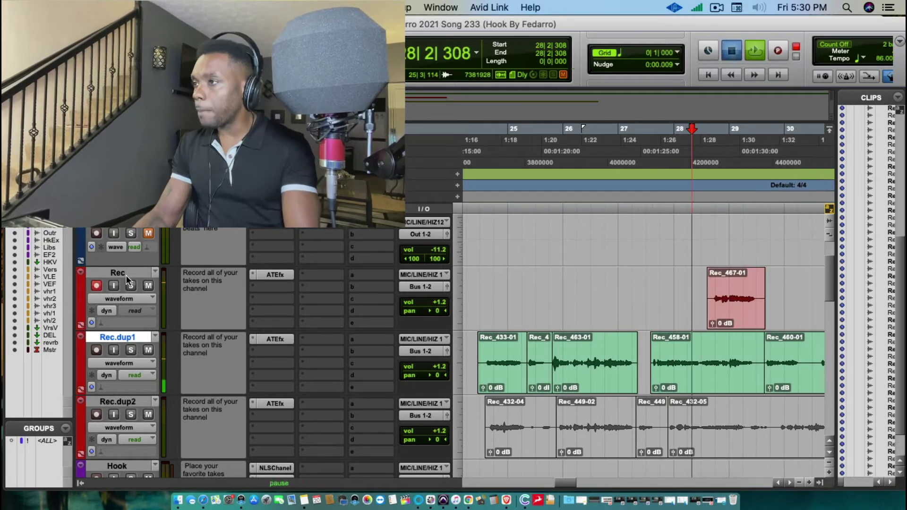
key("space")
- Duplicate the Rec track into several empty copies and move the latest take from about bar 28|3 onto Rec.dup3
right_click(126, 275)
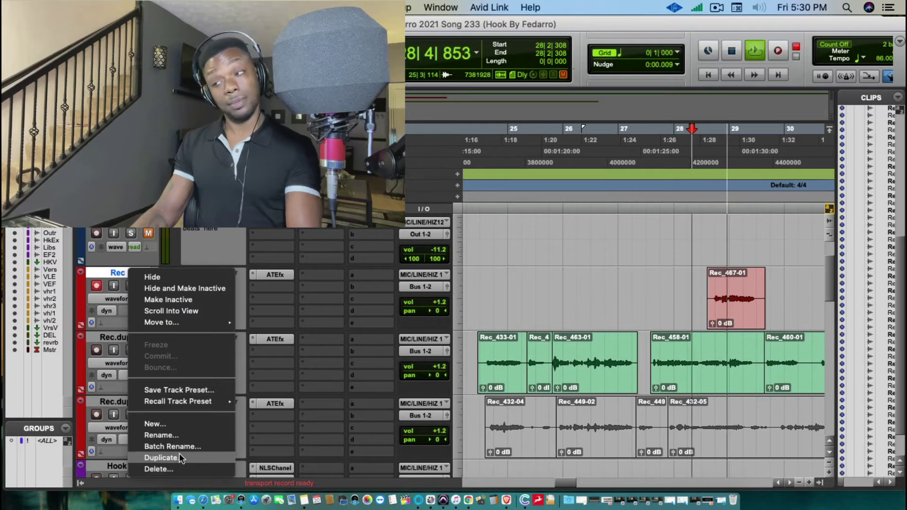
left_click(179, 456)
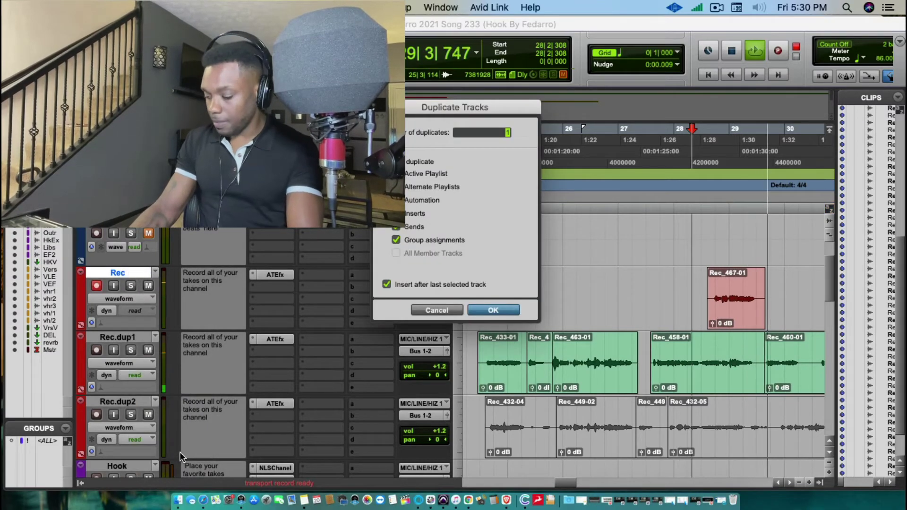
key("Return")
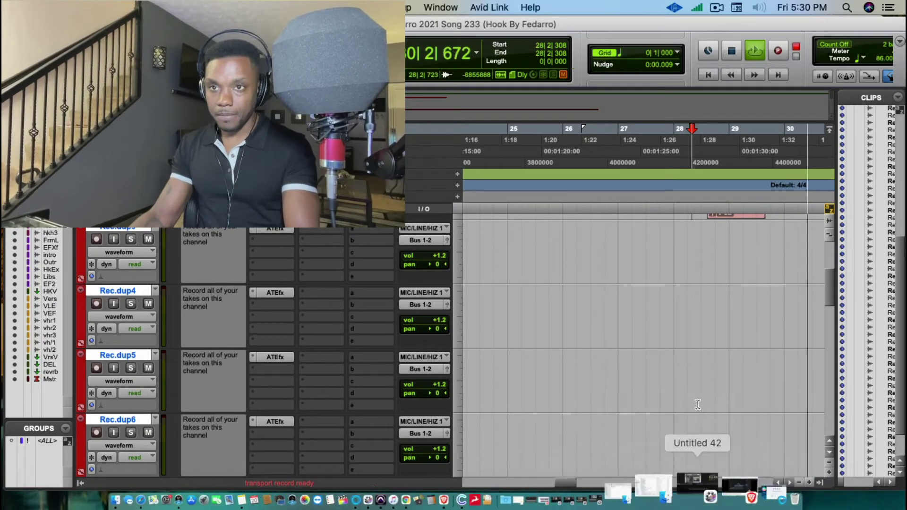
left_click_drag(730, 264, 722, 328)
scroll(713, 378, "up", 2)
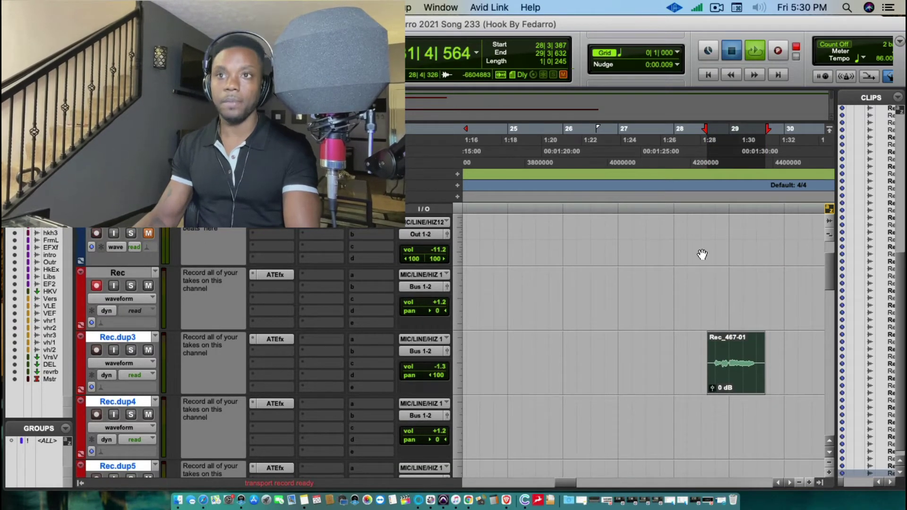
- Record another layer of the phrase on Rec, starting playback from 27|4|566 and 28|1|668, and move the second take onto Rec.dup4
left_click(666, 169)
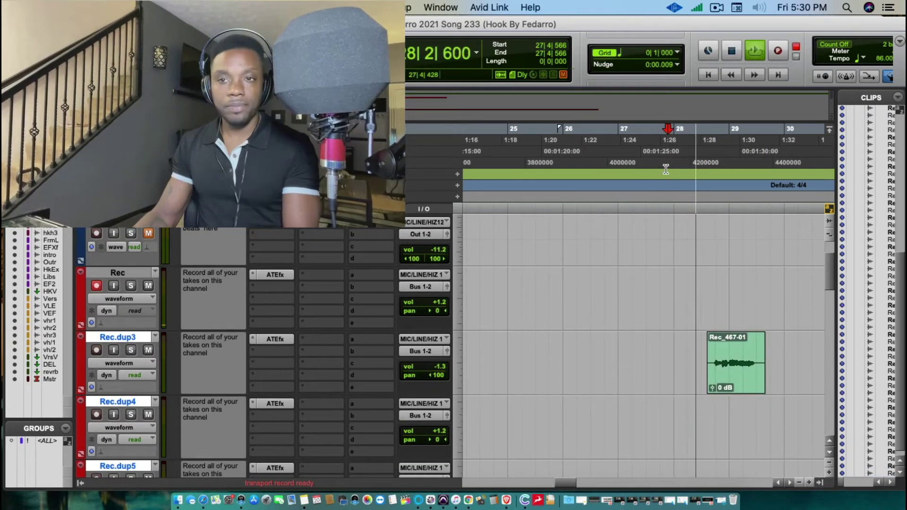
key("super+space")
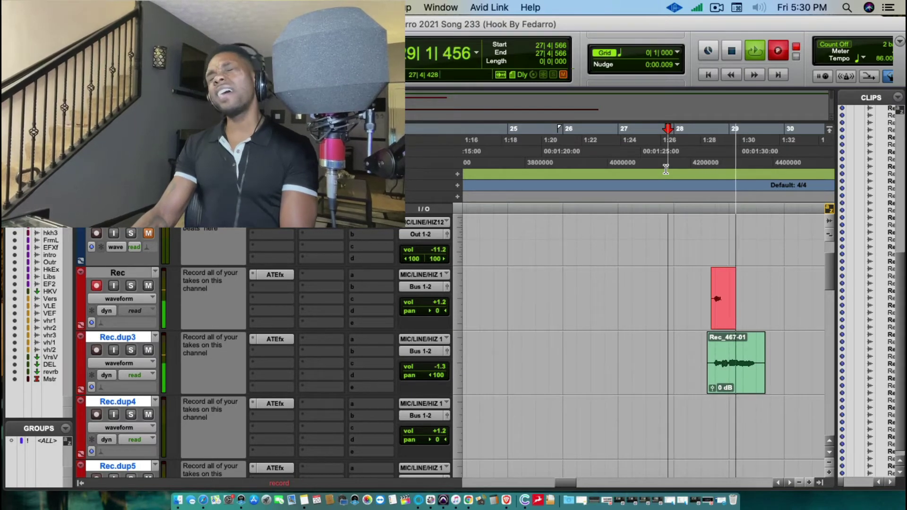
key("space")
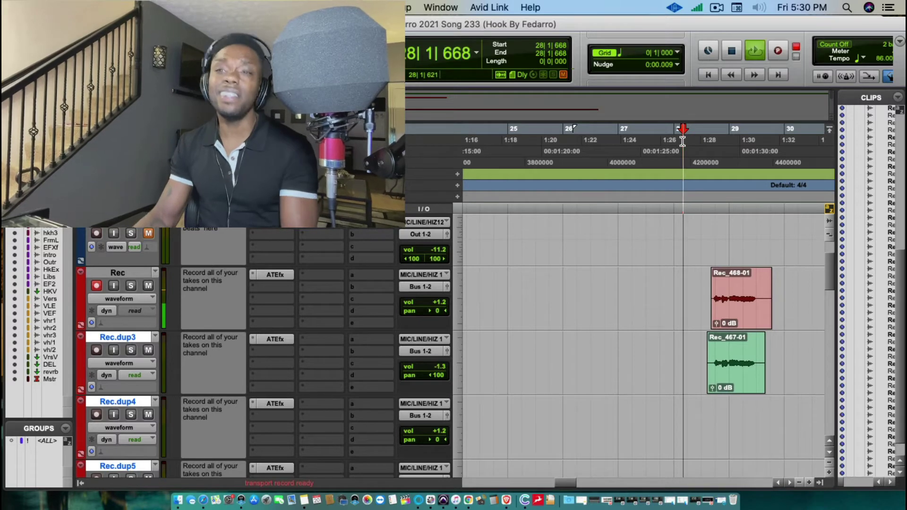
key("space")
key("super+space")
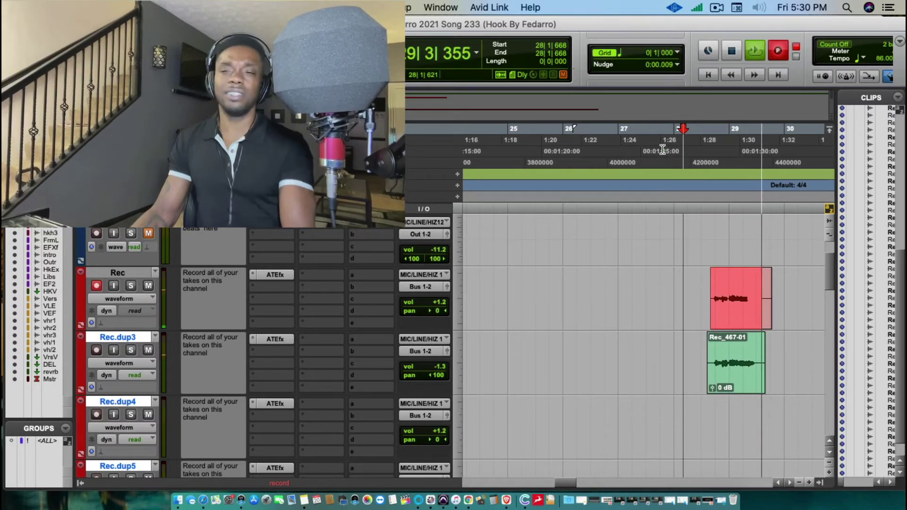
key("space")
left_click_drag(709, 302, 730, 415)
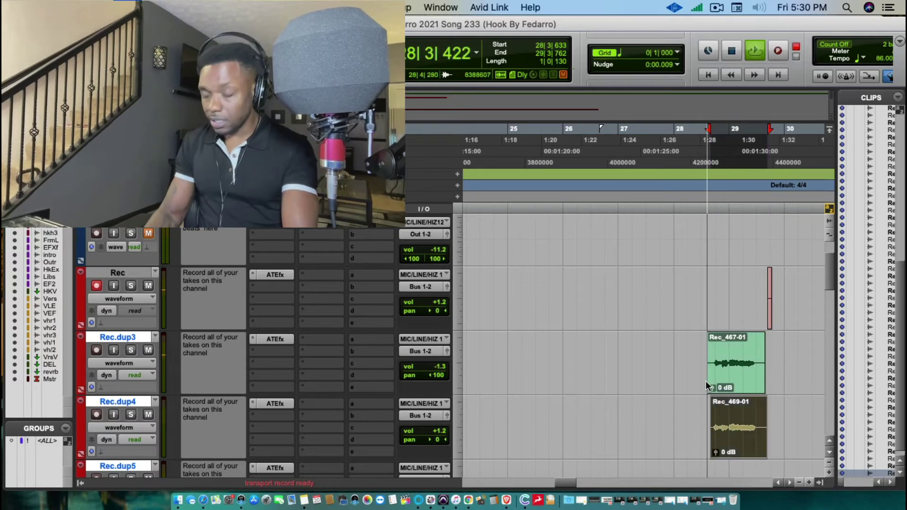
- Record another layer of the phrase on Rec with playback from 28|1|898 and move the take onto Rec.dup5
left_click(688, 373)
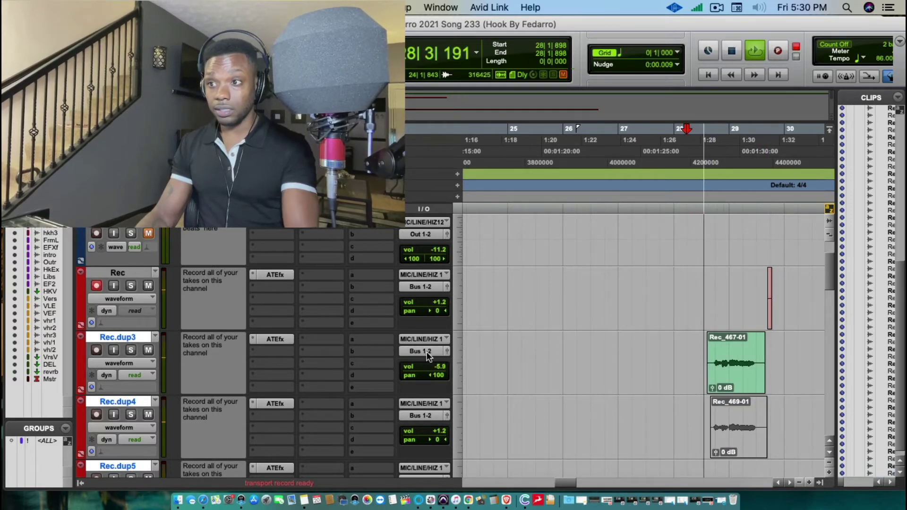
key("F12")
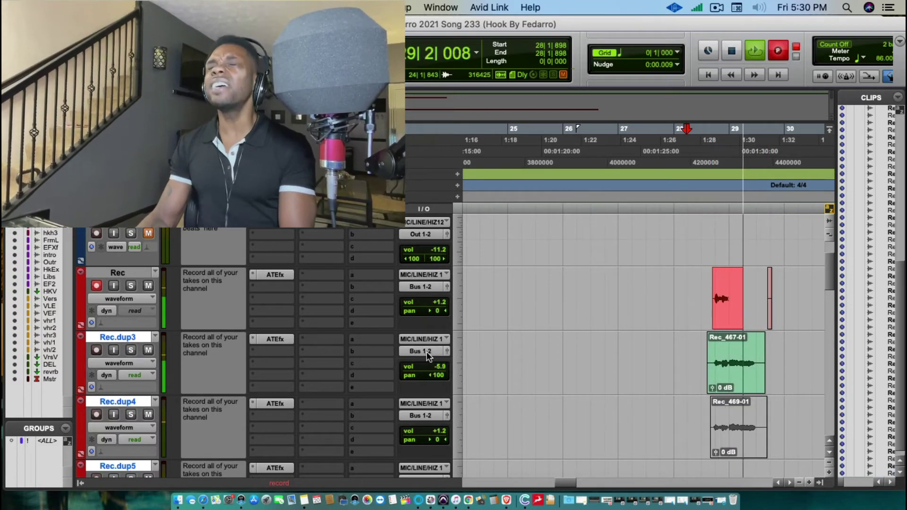
key("space")
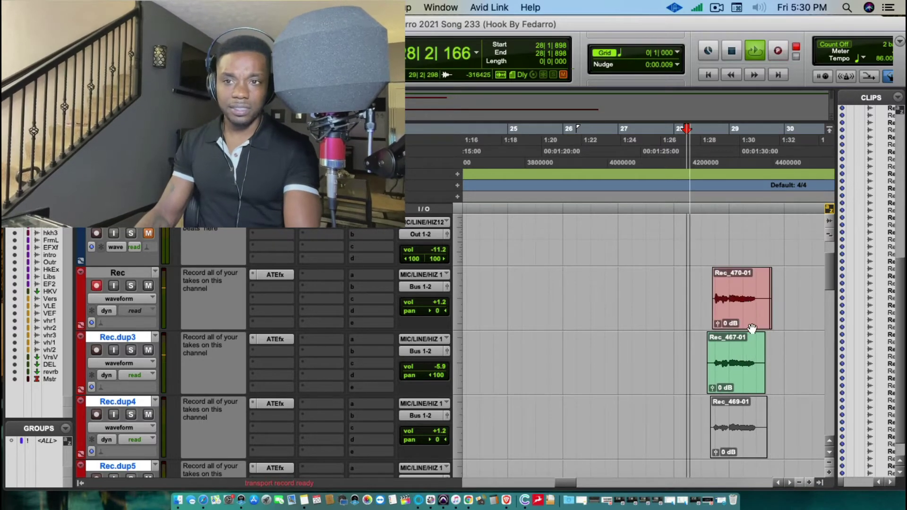
left_click_drag(751, 328, 740, 465)
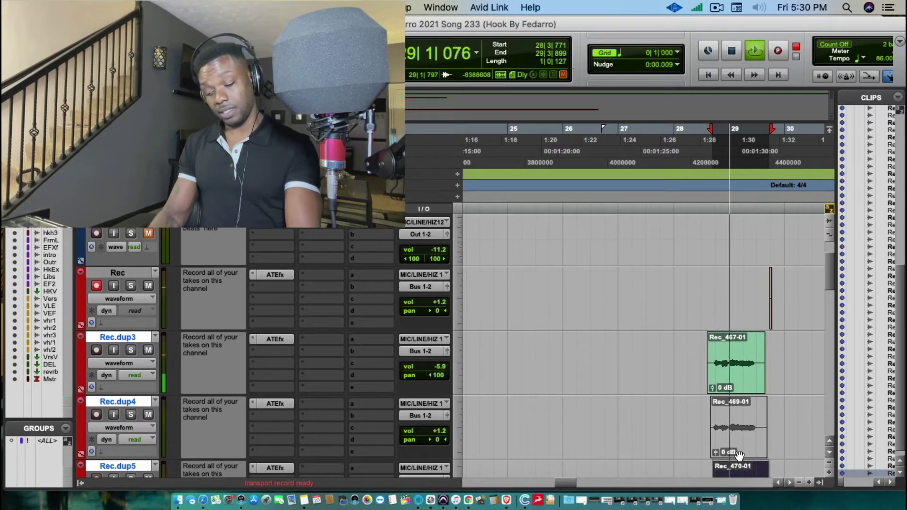
- Record one more layer of the phrase on Rec with playback from 28|2|215 and move the take onto Rec.dup6
left_click(689, 146)
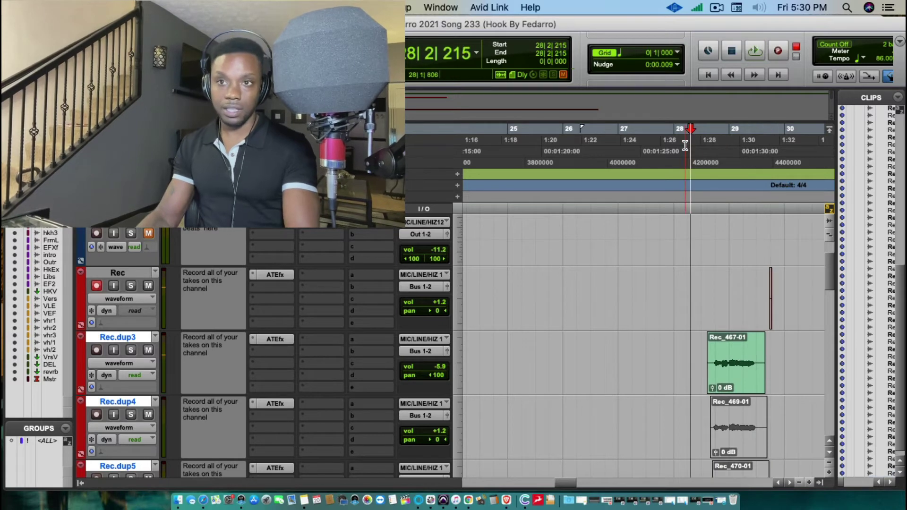
key("super+space")
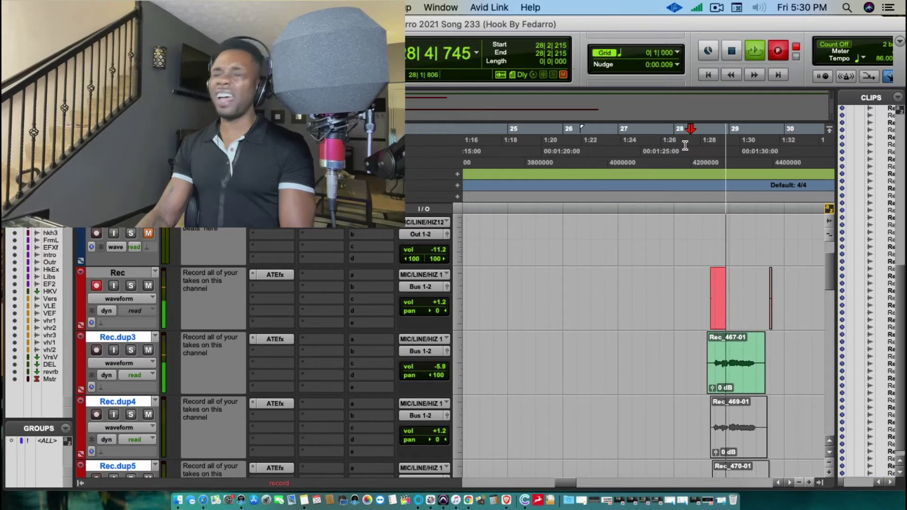
key("super+space")
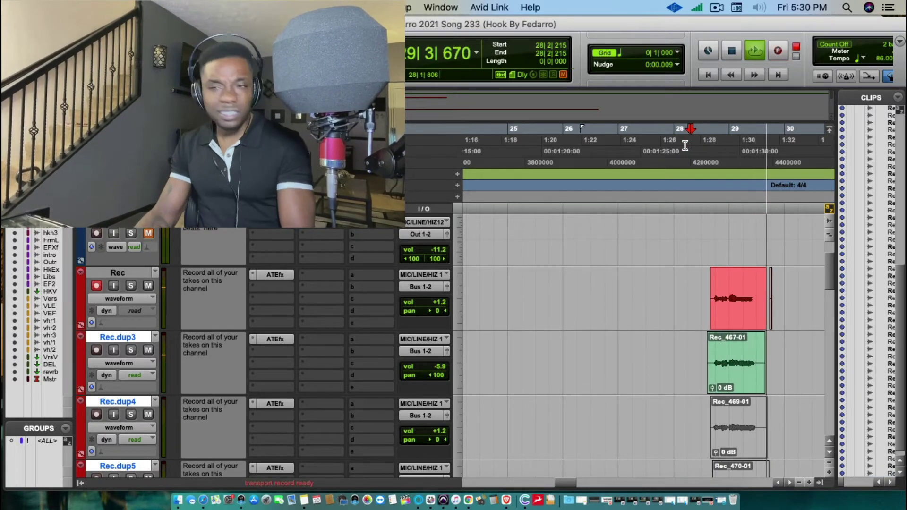
scroll(797, 313, "down", 2)
scroll(761, 299, "up", 1)
left_click_drag(738, 231, 735, 472)
- Unmute the greyed-out layer clips on Rec.dup4 and Rec.dup5
left_click(742, 374)
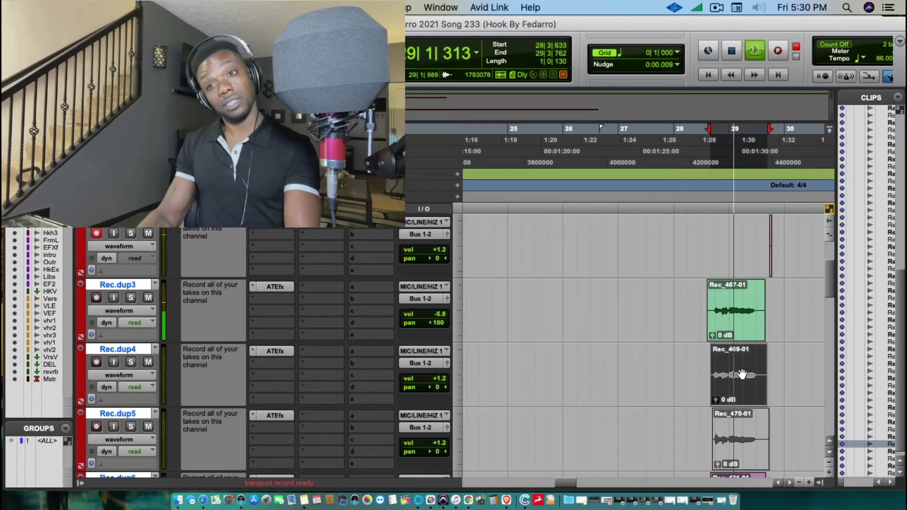
left_click(738, 415)
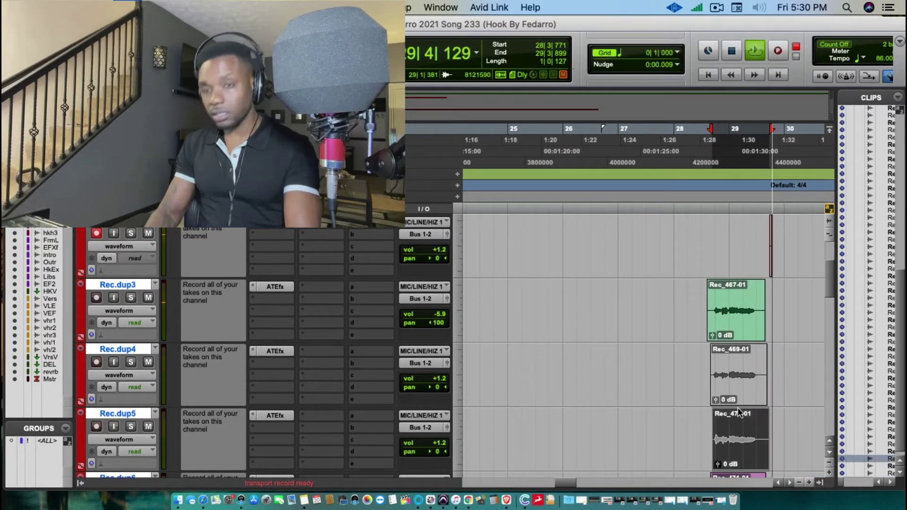
left_click(700, 370)
left_click(726, 362)
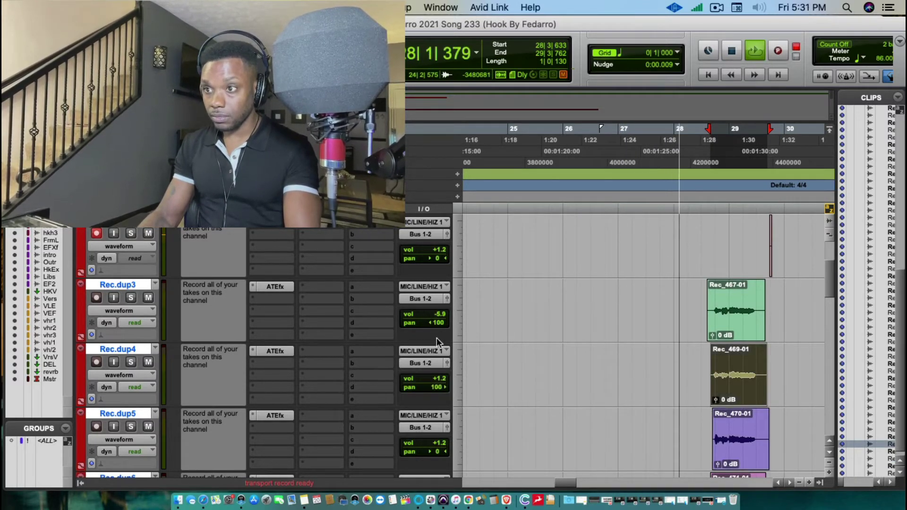
- Set Rec.dup4 to volume -10.6, pan 100 right, Rec.dup5 to -8.6, pan 38 right, and Rec.dup6 to -7.9, pan 46 left
left_click_drag(439, 379, 446, 397)
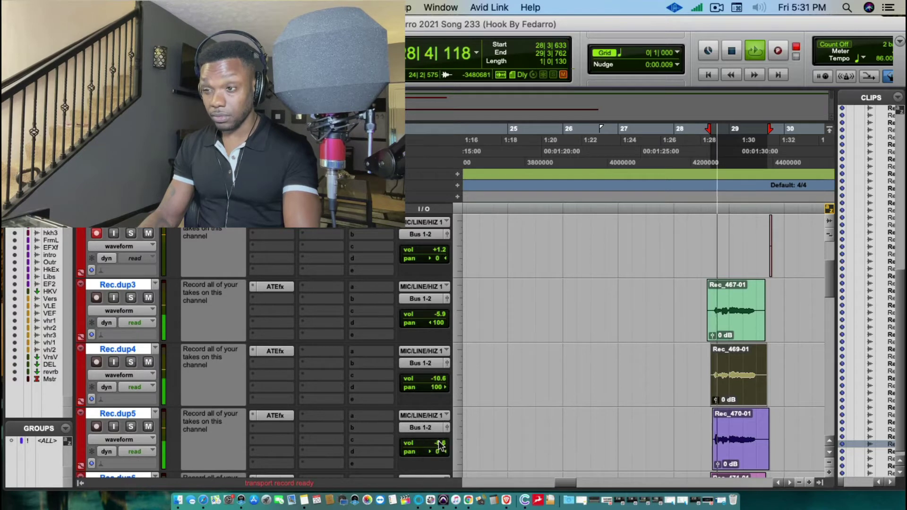
scroll(454, 401, "down", 3)
left_click_drag(437, 323, 444, 322)
left_click_drag(431, 376, 416, 388)
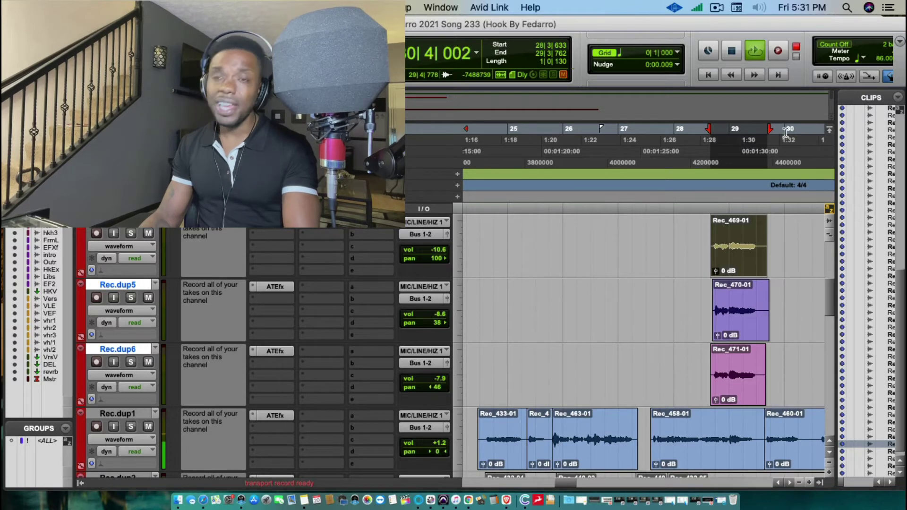
- Record the next phrase on Rec around bar 30 with playback from 28|4|880
left_click(727, 133)
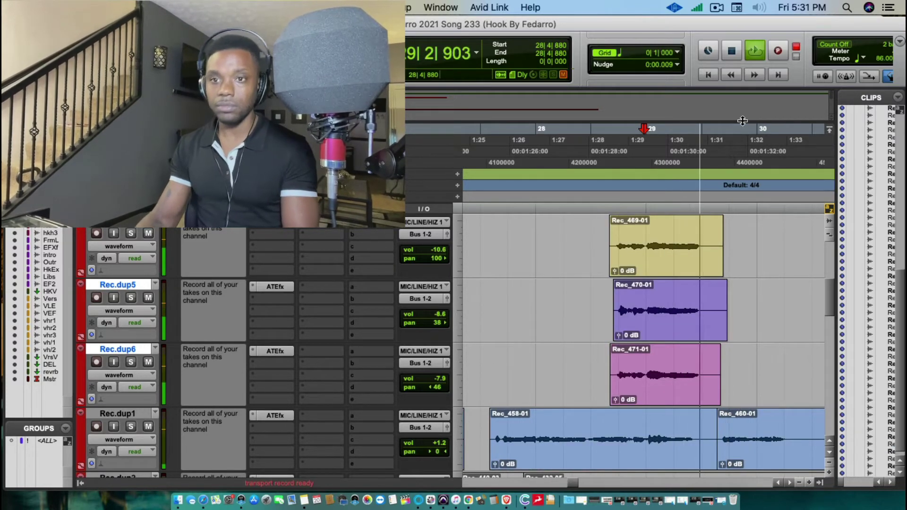
key("F12")
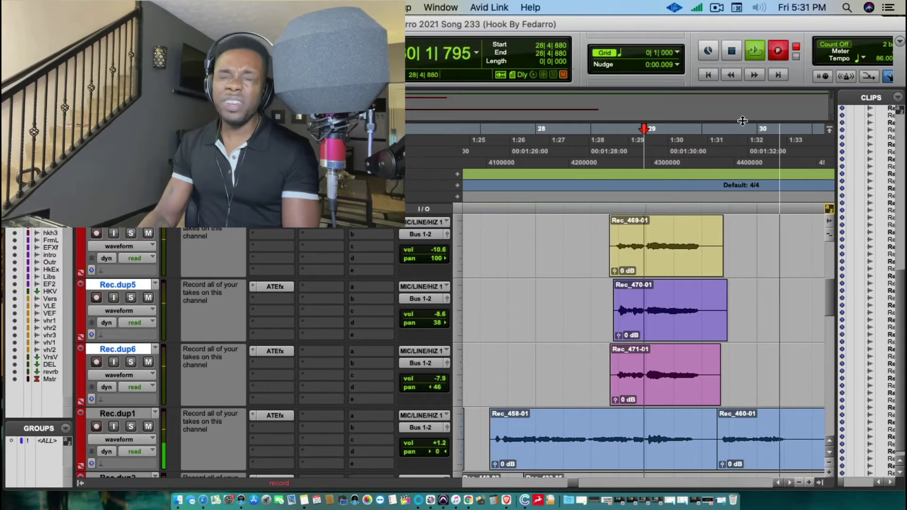
key("space")
- Re-record the phrase around bar 30 on Rec with playback from 29|3|377 and listen back from 29|4|017
scroll(734, 331, "up", 4)
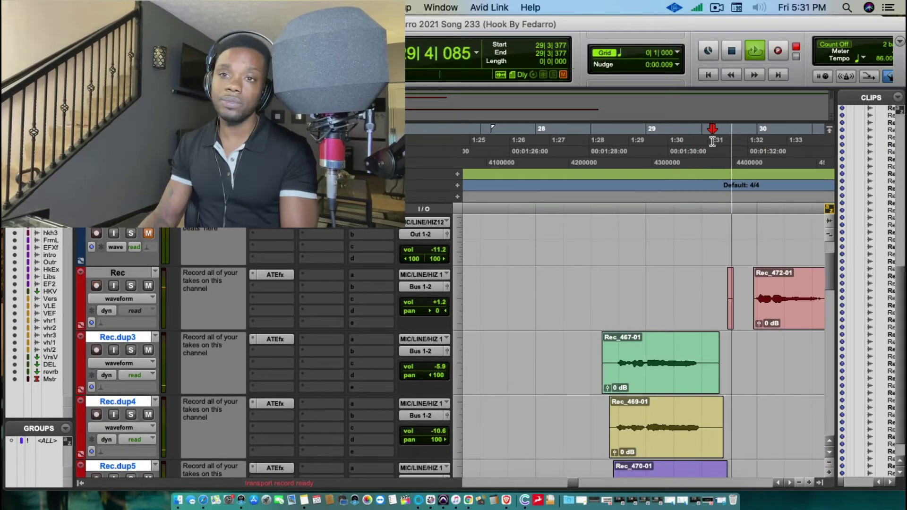
key("F12")
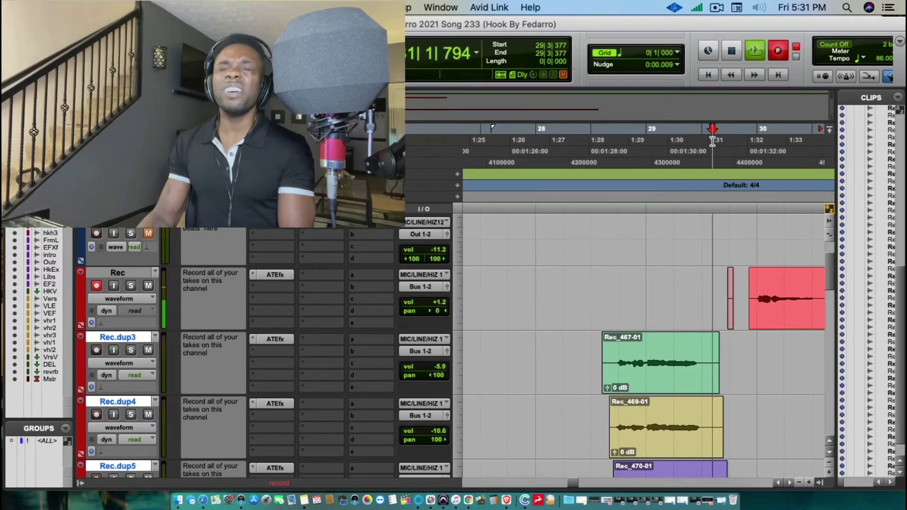
key("space")
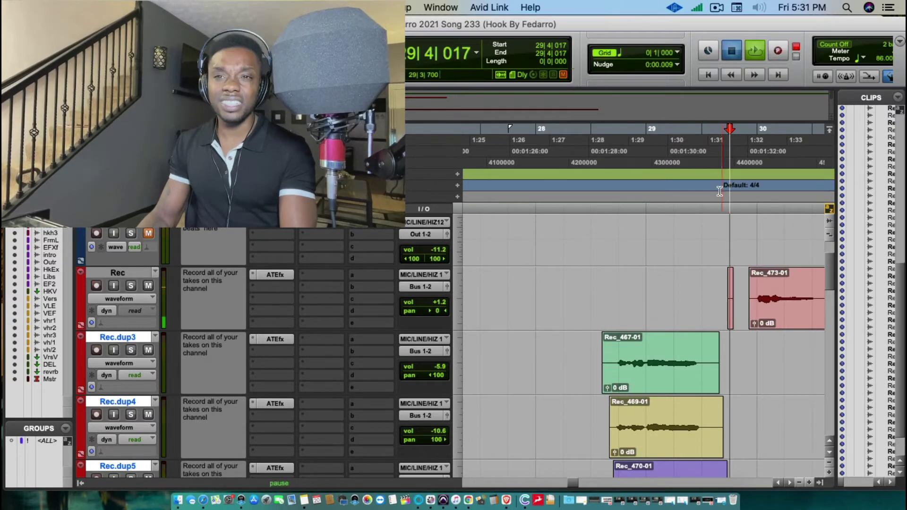
key("space")
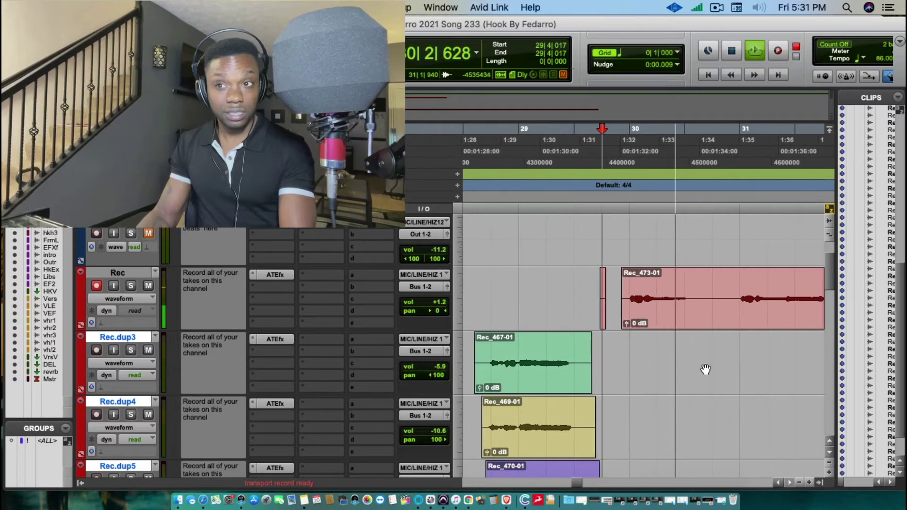
- Punch in the second phrase just before bar 31 on Rec in two attempts, with playback from 30|3|021 and 30|3|321
left_click(685, 149)
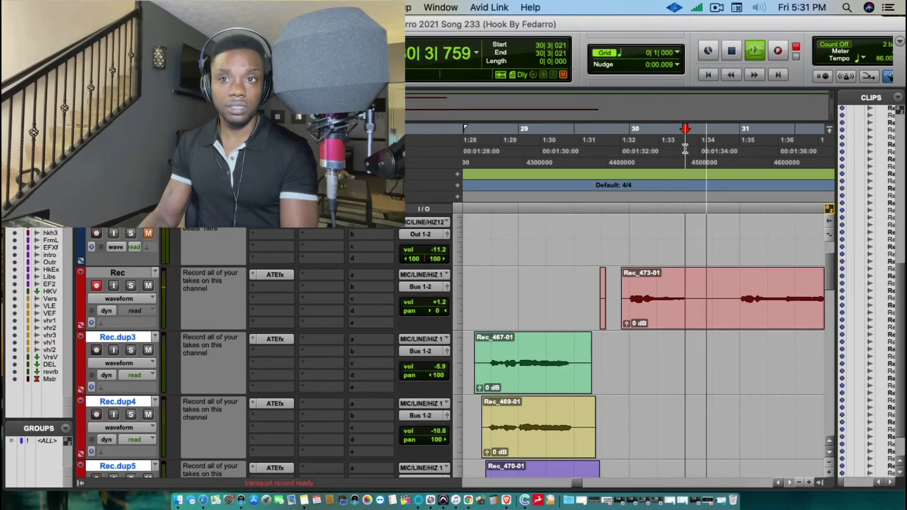
key("space")
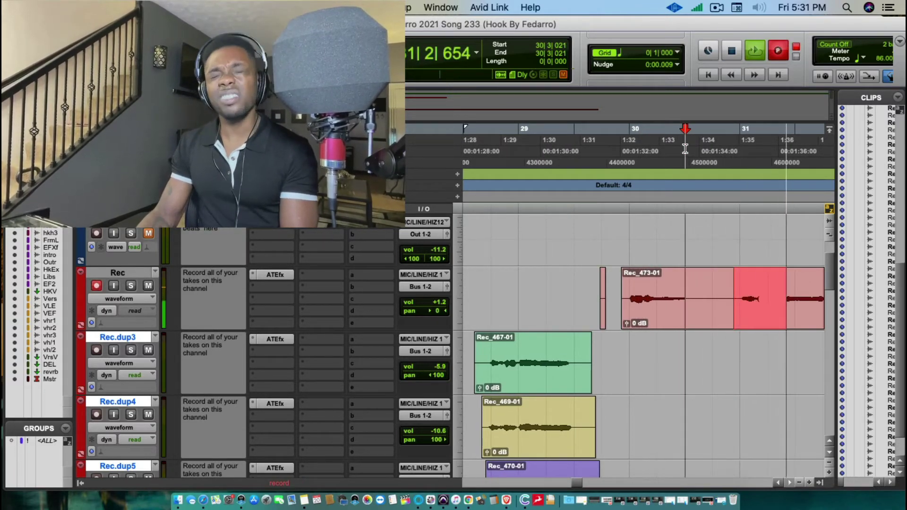
key("space")
left_click(693, 150)
key("space")
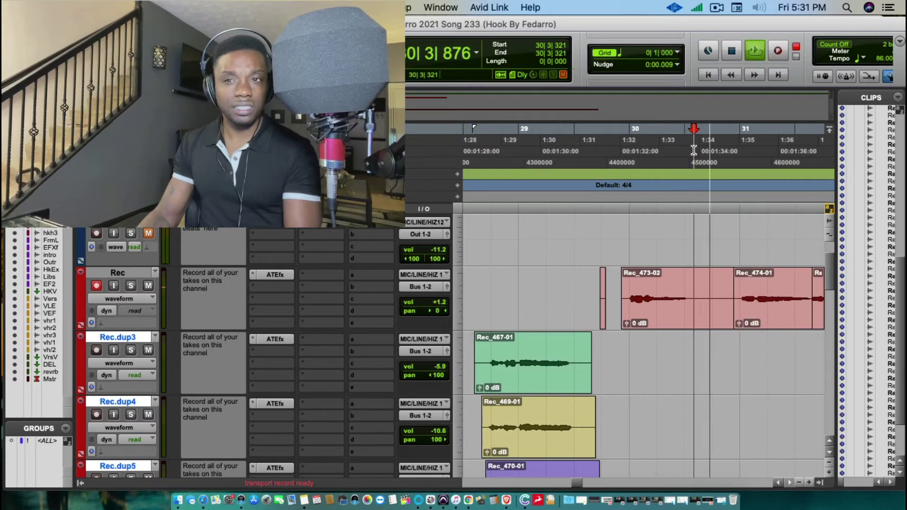
key("super+space")
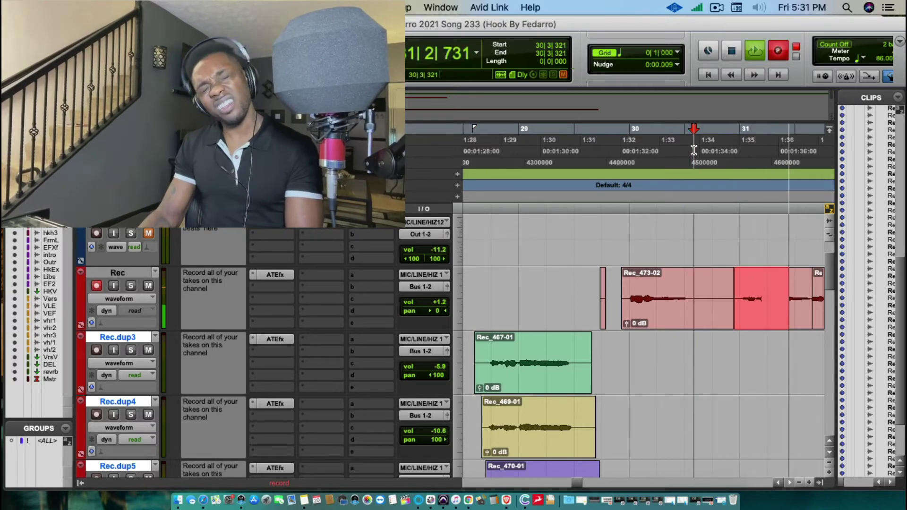
key("space")
- Try three further punch-ins of the phrase near bar 31 on Rec, with playback from 30|3|298, 30|3|206 and 30|3|391
key("space")
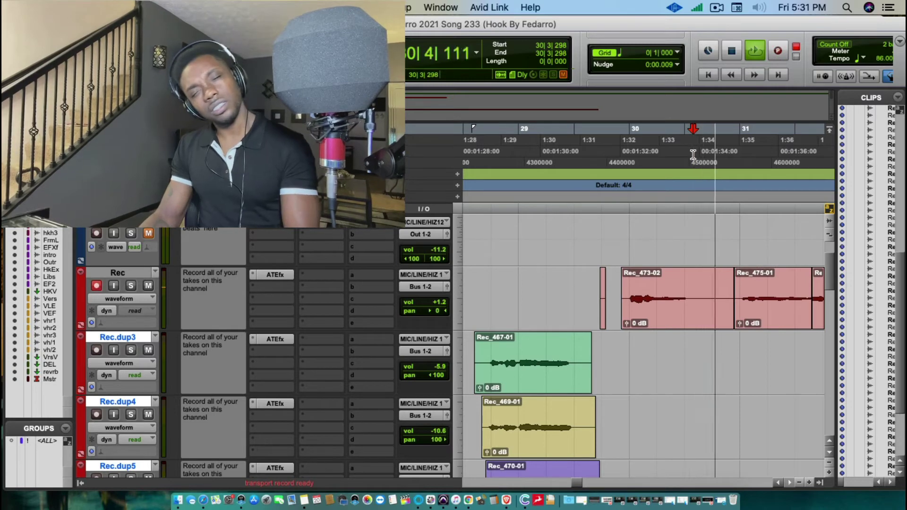
key("super+space")
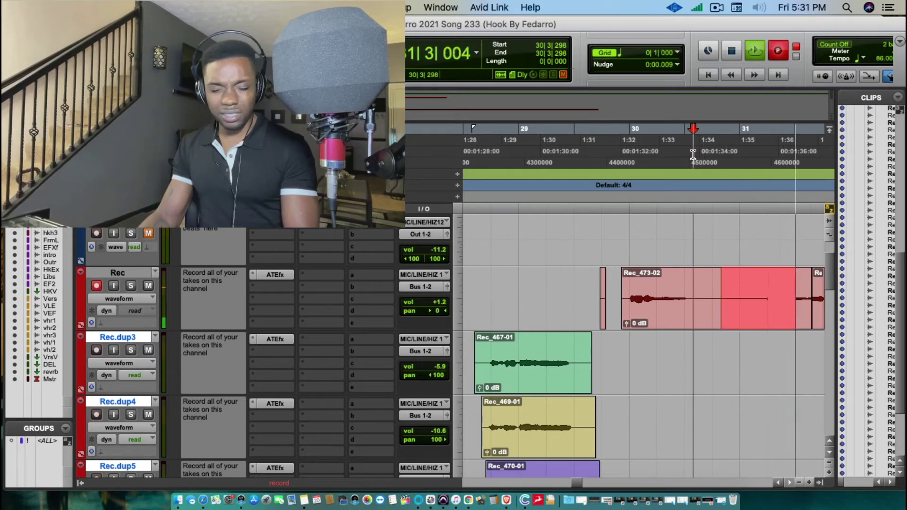
key("space")
left_click(691, 154)
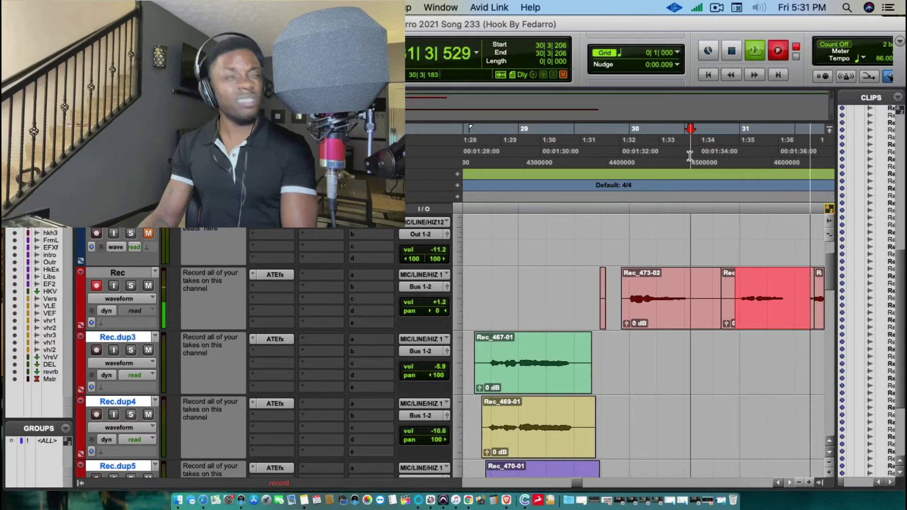
key("space")
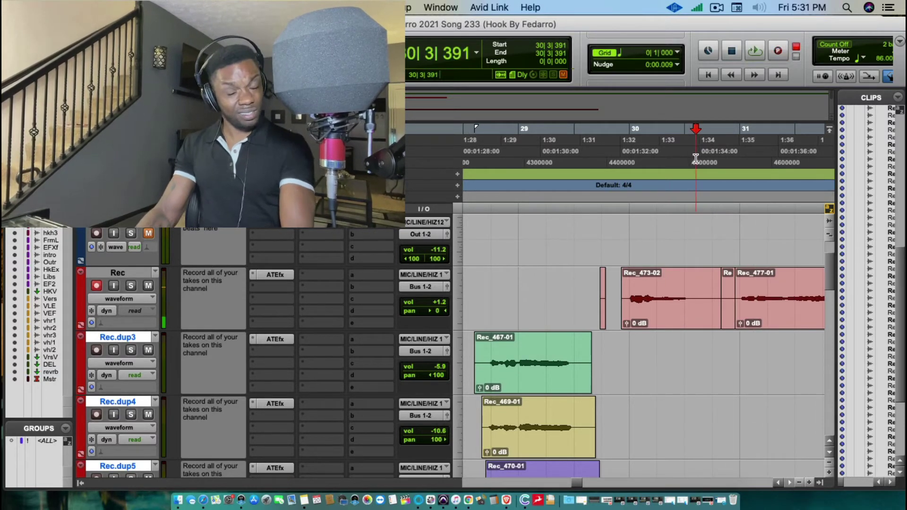
key("space")
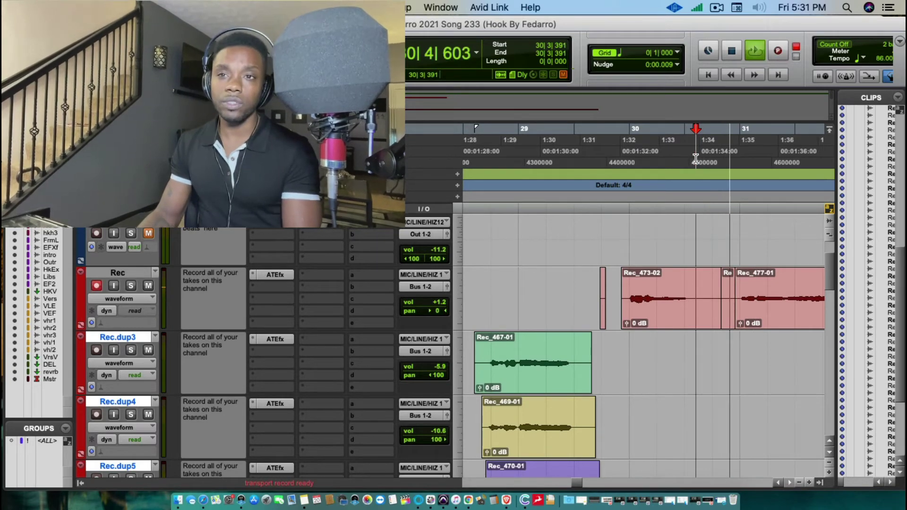
key("super+space")
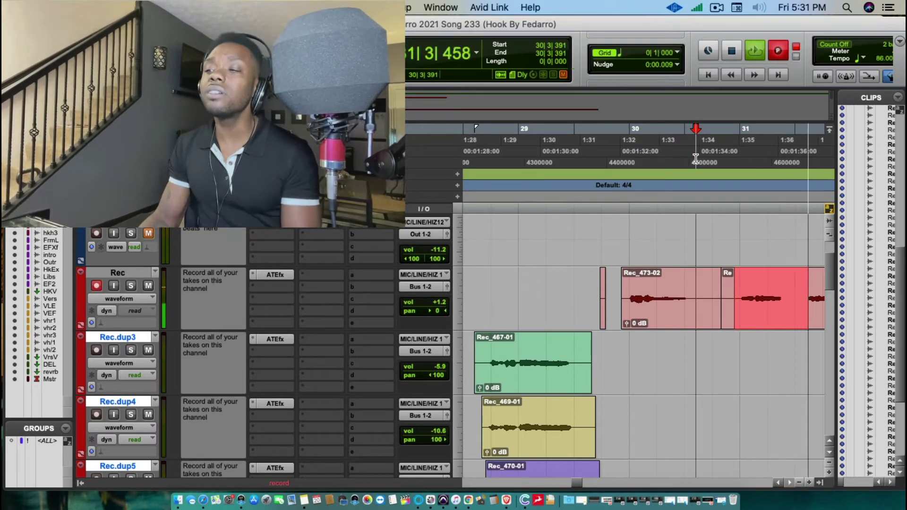
key("space")
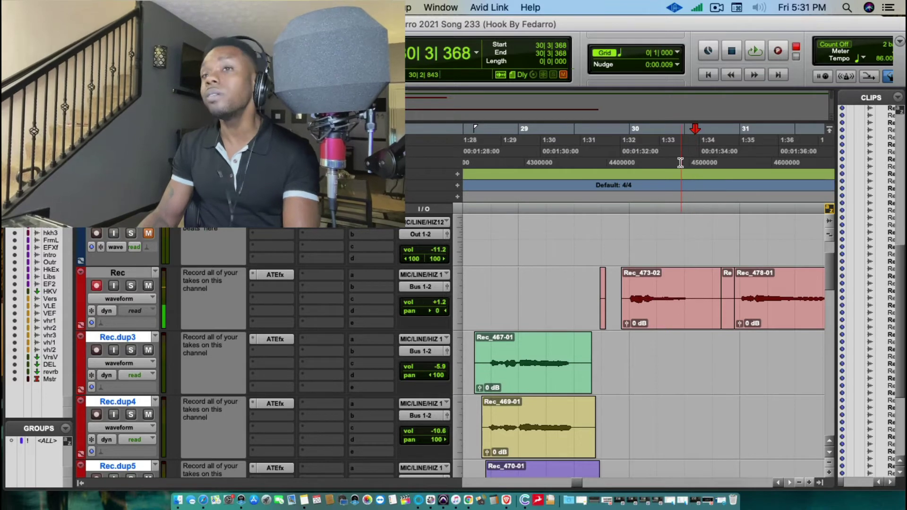
- Re-record the phrase near bar 31 with playback from 30|3|368 and move both main takes after bar 29|4 from Rec onto Rec.dup3
key("space")
key("super+space")
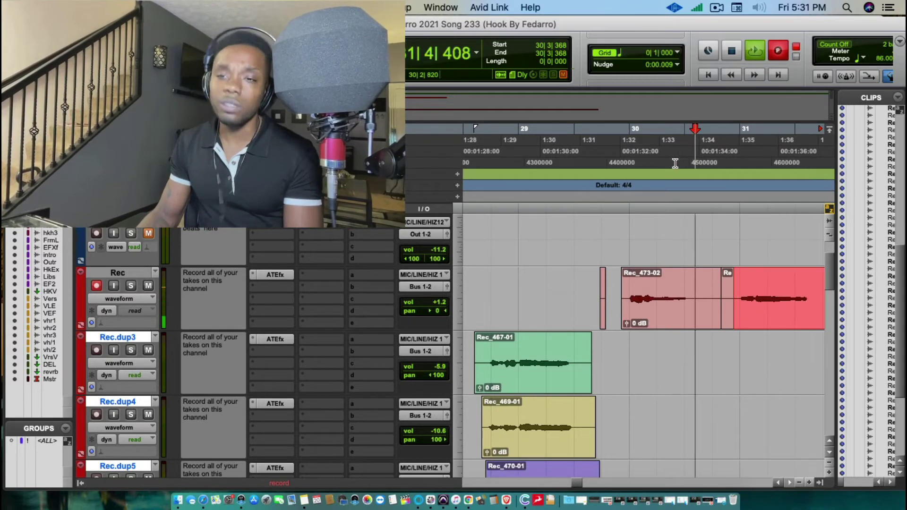
key("super+space")
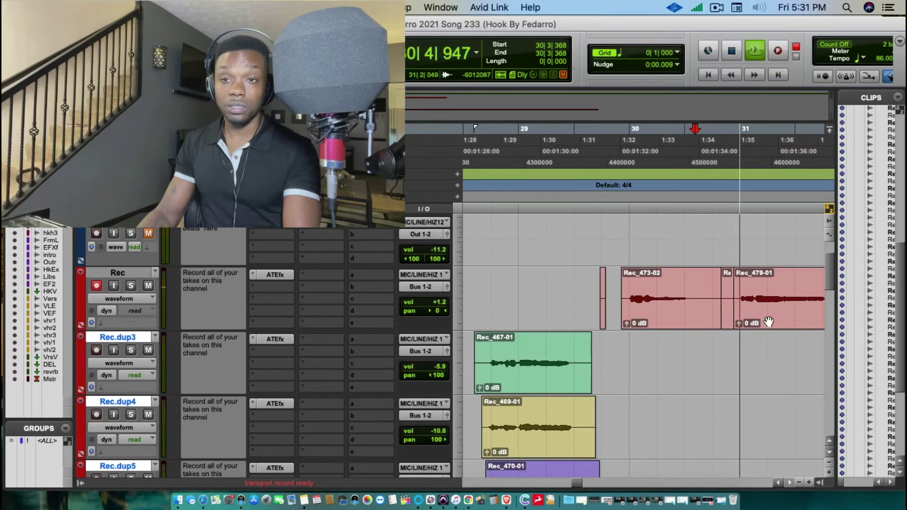
left_click_drag(649, 326, 637, 362)
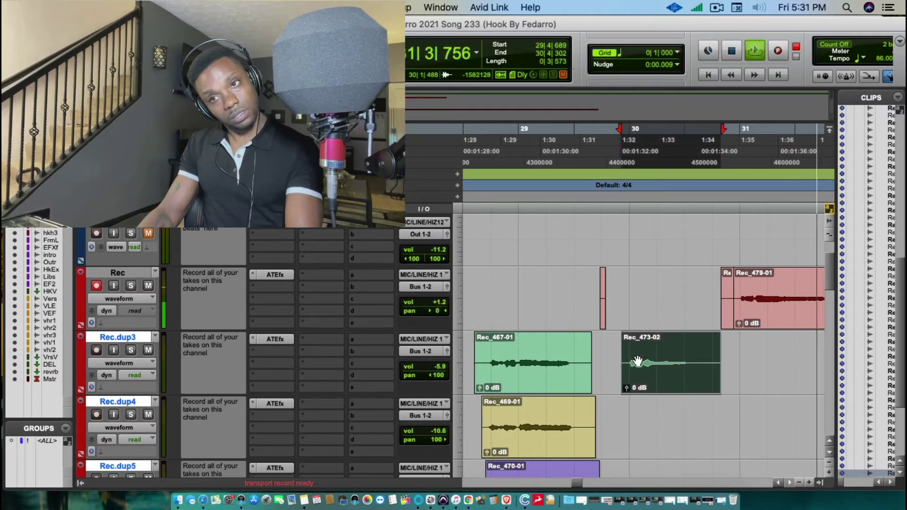
left_click_drag(764, 325, 764, 395)
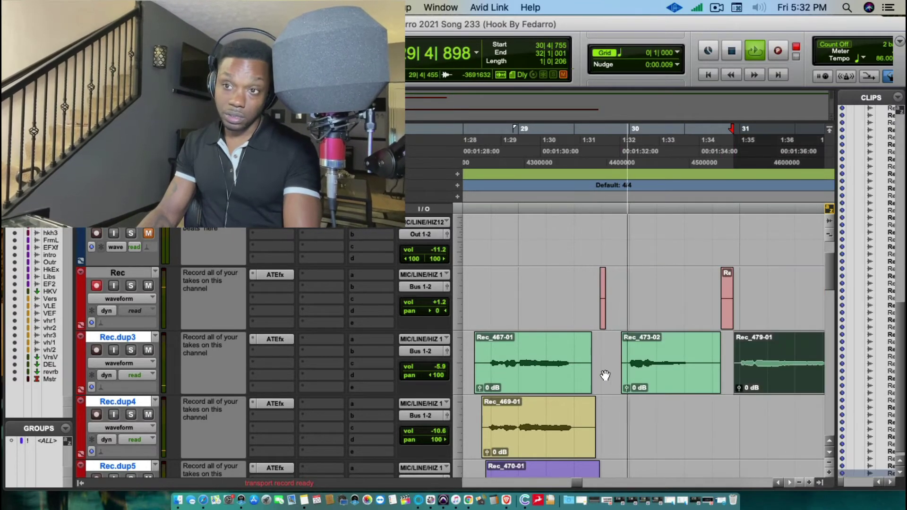
- Record another layer of the bar 30 phrase on Rec in two attempts, with playback from 29|3|400 and 29|3|538
left_click(587, 160)
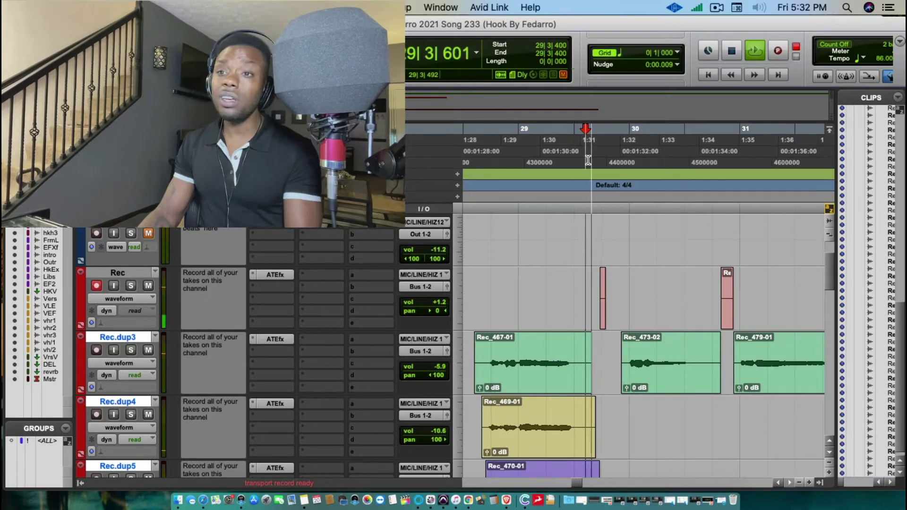
key("F12")
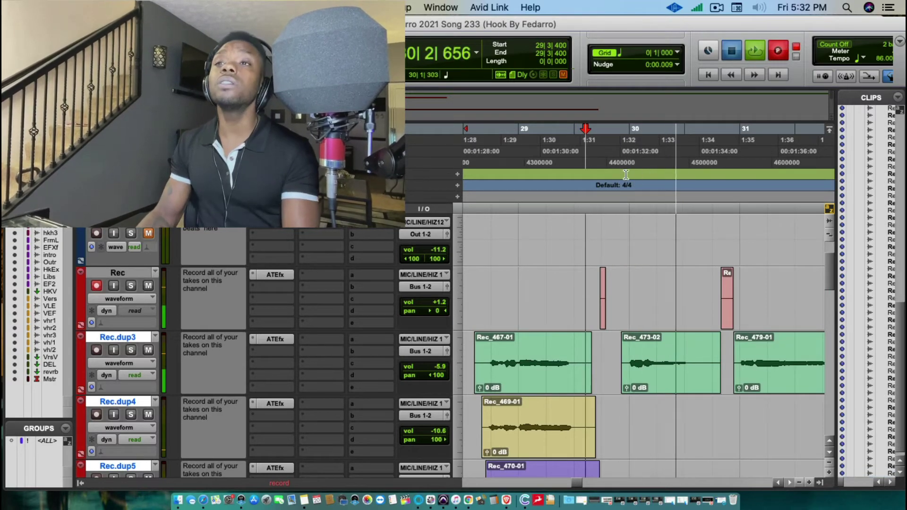
key("space")
key("space")
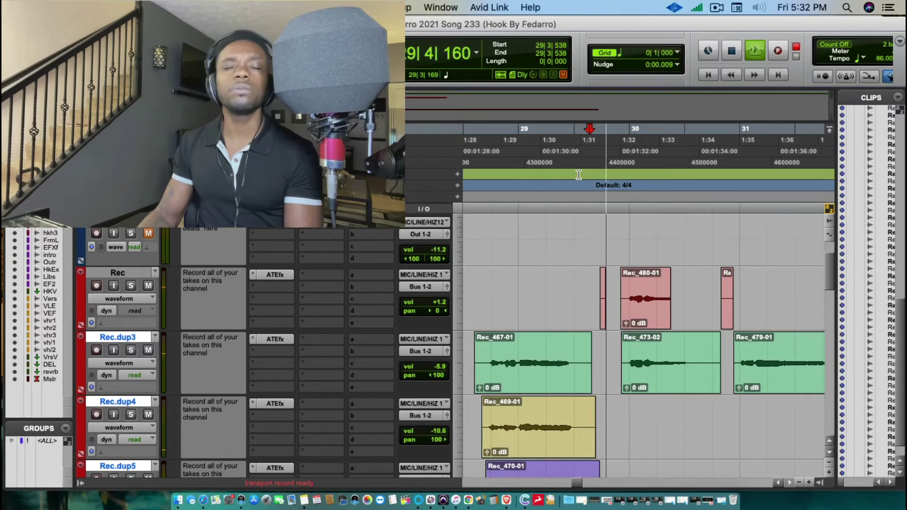
key("F12")
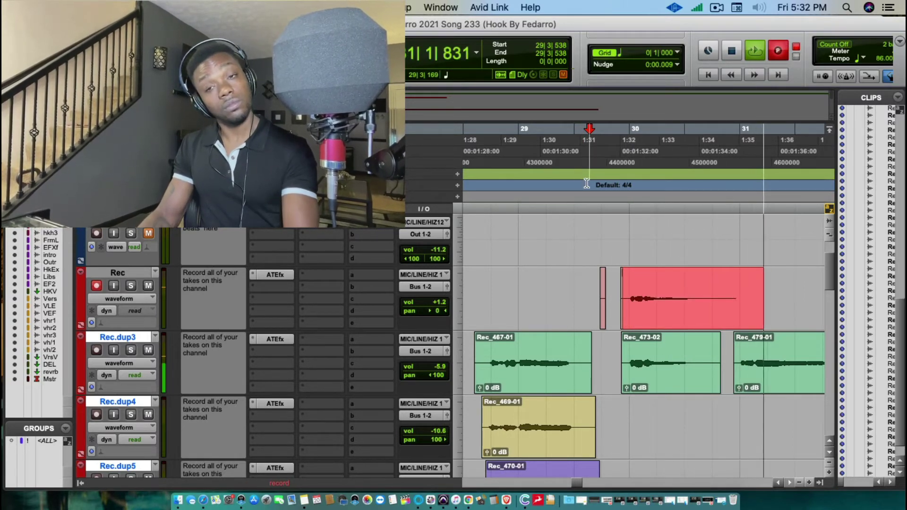
key("space")
- Punch in the phrase near bar 31 on Rec with playback from 30|3|668 and move that take onto Rec.dup3, replacing its existing clip
left_click(703, 173)
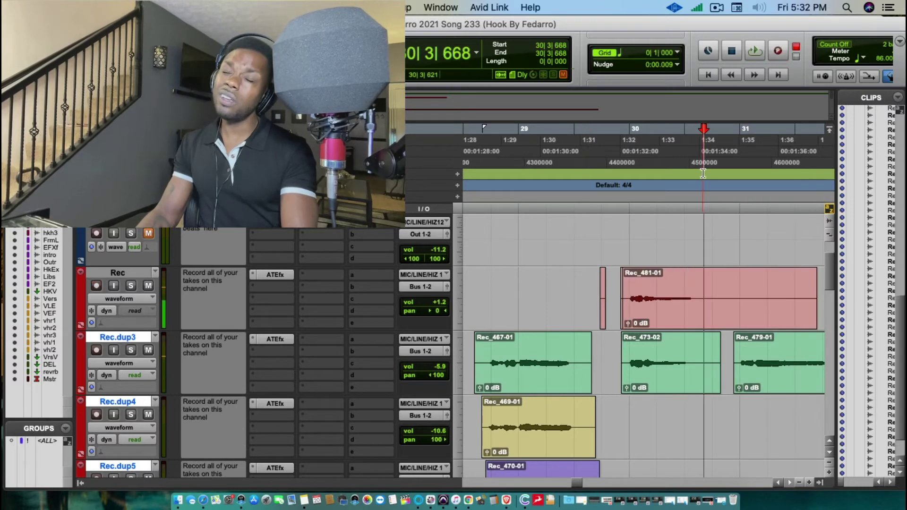
key("super+space")
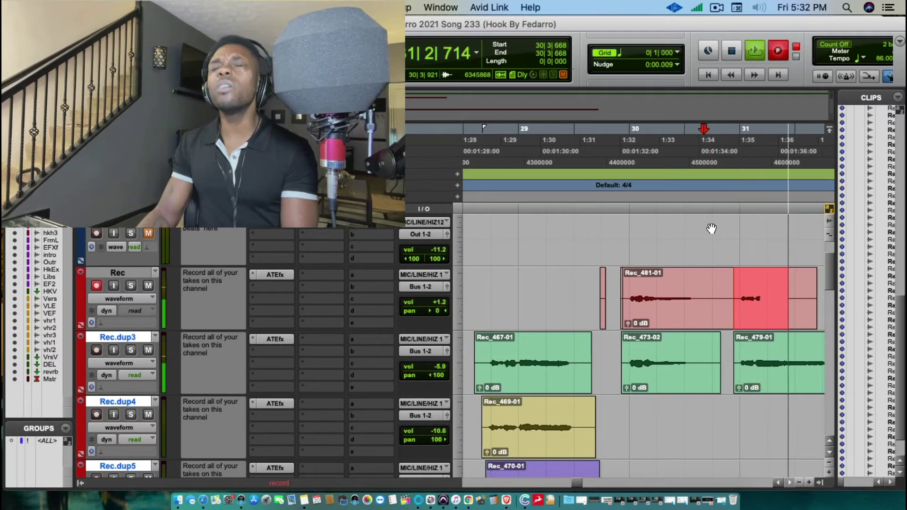
key("space")
left_click_drag(779, 329, 743, 334)
key("space")
key("space")
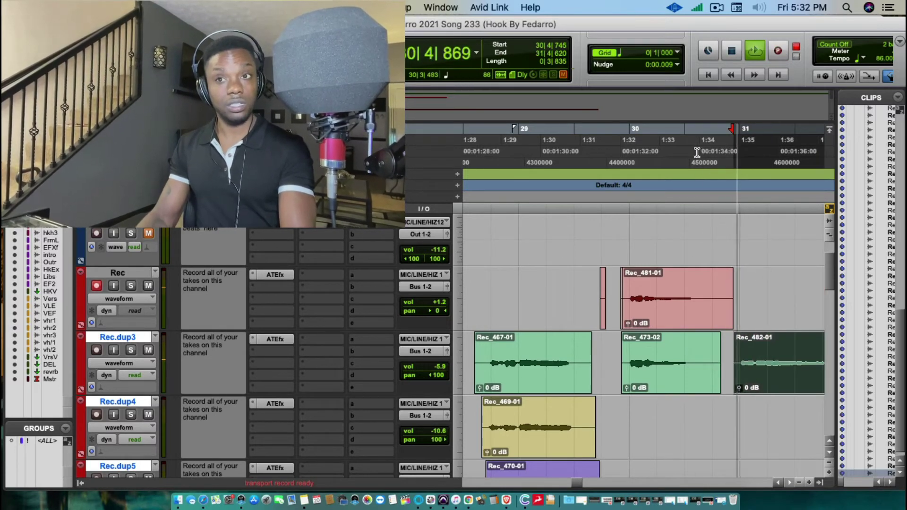
key("space")
- Record the phrase near bar 31 with playback from 30|3|368 and move both takes after bar 29|4 from Rec onto Rec.dup4
left_click(696, 156)
key("space")
key("super+space")
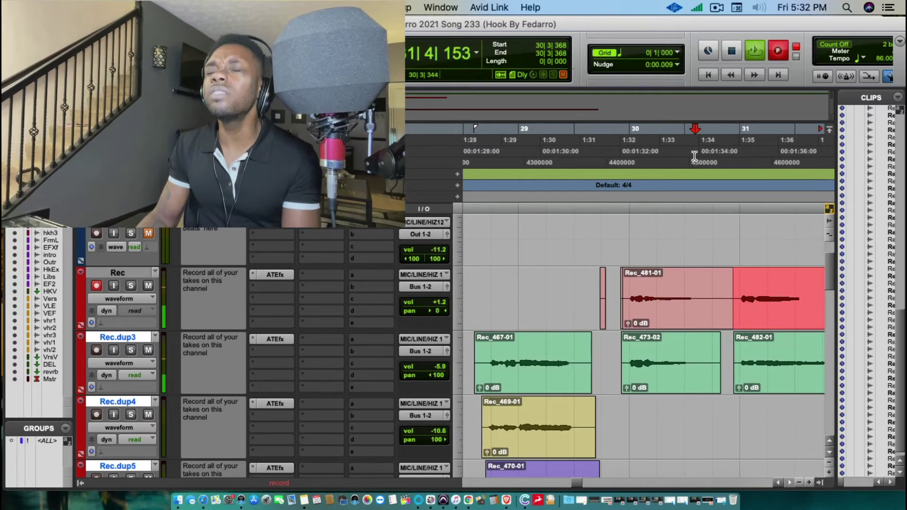
key("space")
left_click_drag(771, 398, 769, 425)
left_click_drag(657, 290, 659, 421)
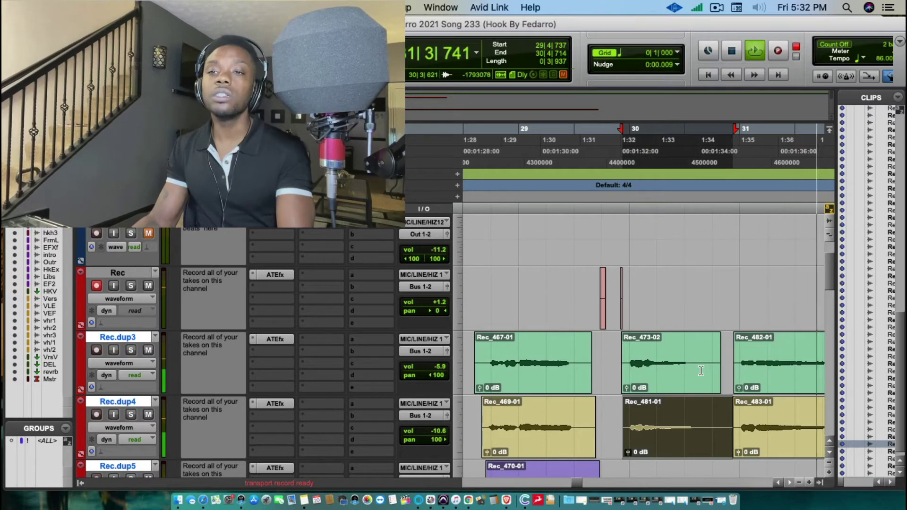
- Cut the silence between the two phrases on Rec.dup3 and Rec.dup4 and lower Rec.dup3's volume to -8.5
left_click_drag(701, 370, 736, 427)
key("Delete")
left_click(595, 377)
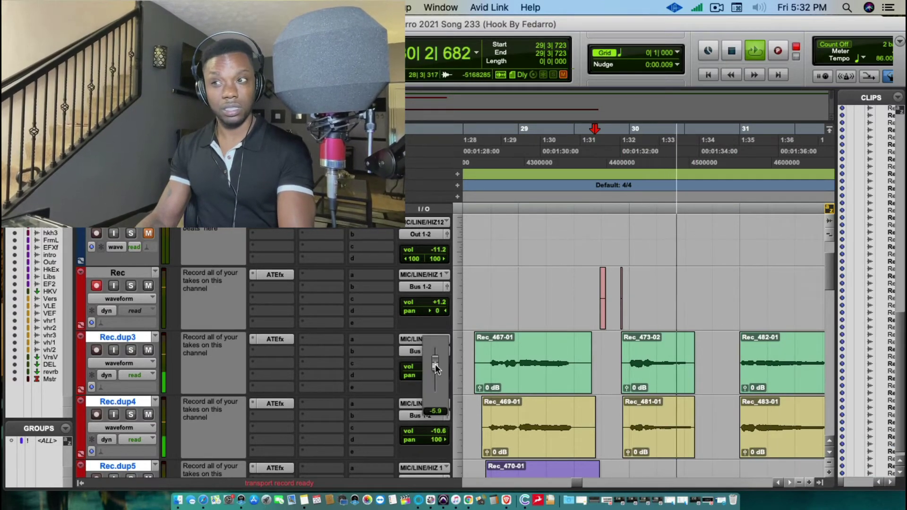
key("space")
- Record both phrases again on Rec with playback from 29|3|192, then punch in the second one with playback from 30|2|935
key("super+space")
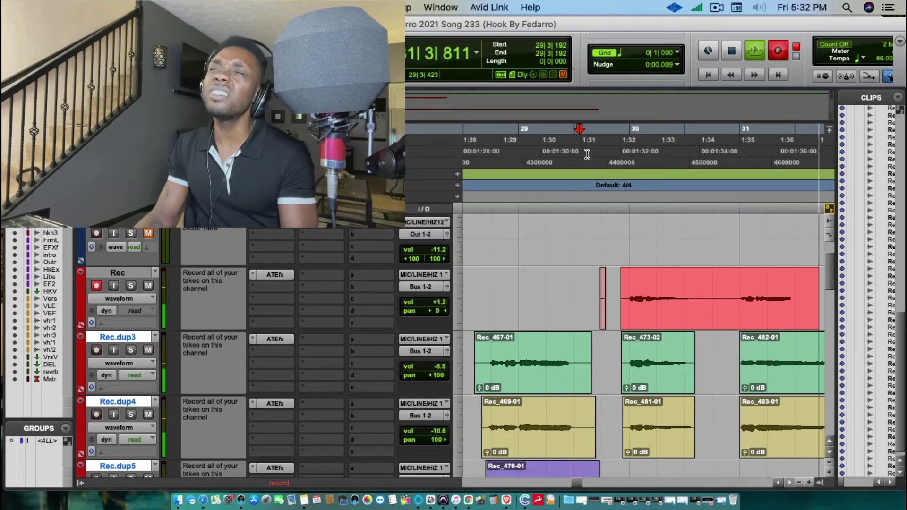
key("space")
key("space")
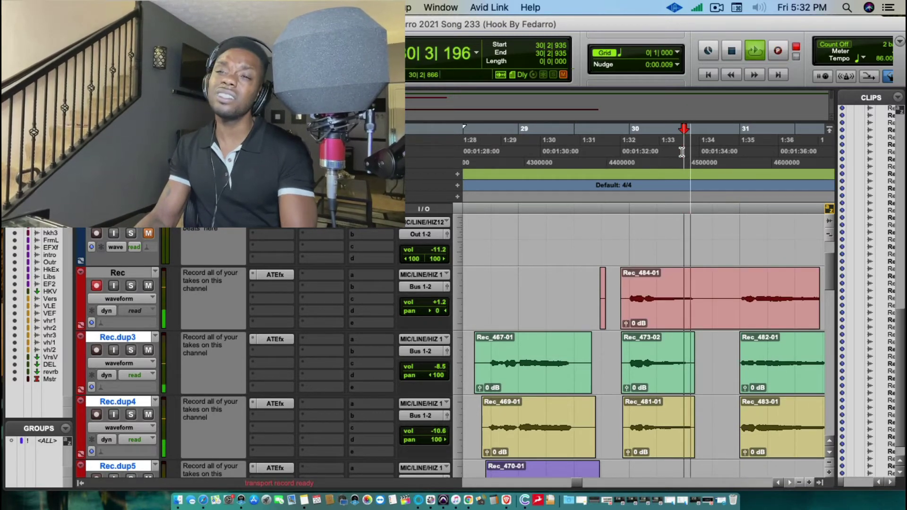
key("super+space")
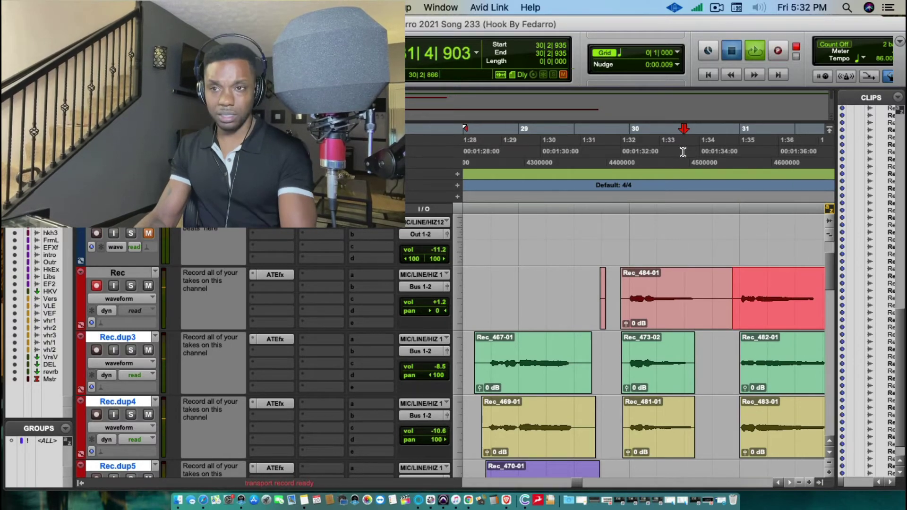
key("super+space")
- Move both newly recorded takes after bar 29|4 from Rec onto Rec.dup5
scroll(678, 283, "down", 4)
scroll(678, 284, "up", 2)
left_click_drag(678, 263, 672, 437)
left_click_drag(765, 245, 761, 426)
key("space")
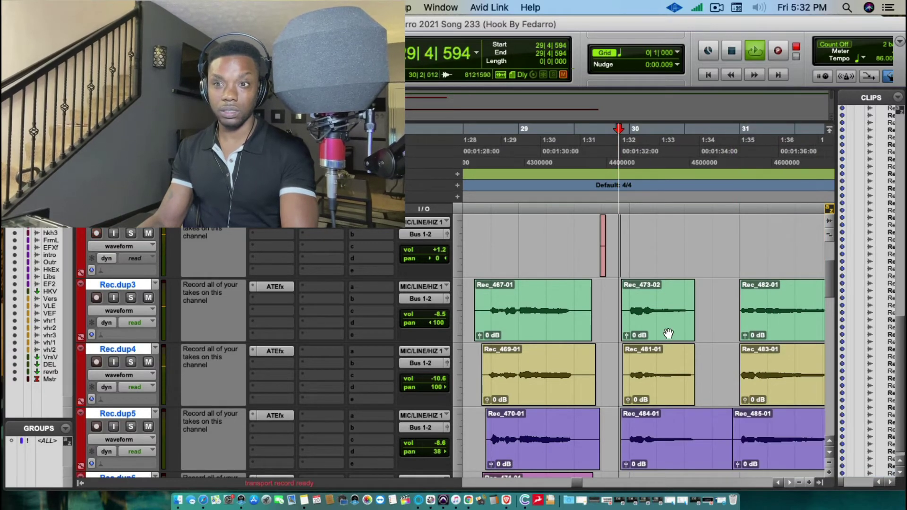
- Record one more layer of both phrases on Rec in a single pass, with playback from 29|2|875
key("space")
left_click(573, 156)
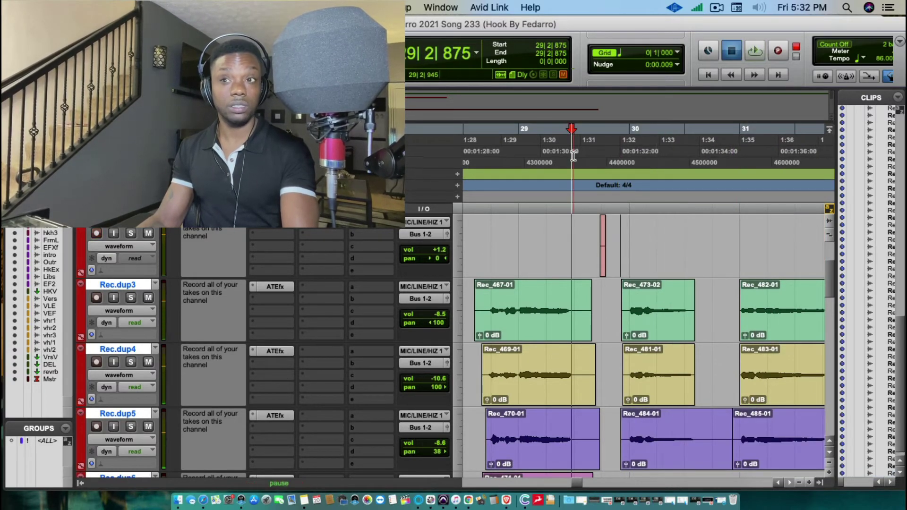
key("space")
key("super+space")
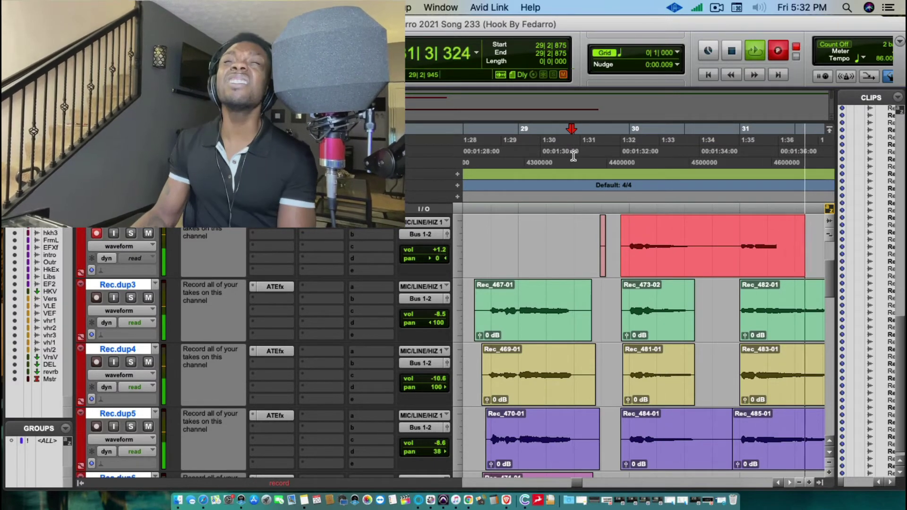
key("space")
- Try to shift the takes after bar 29|4 on Rec through Rec.dup5 down one track, and undo the move
left_click(689, 322)
left_click(780, 434, "shift")
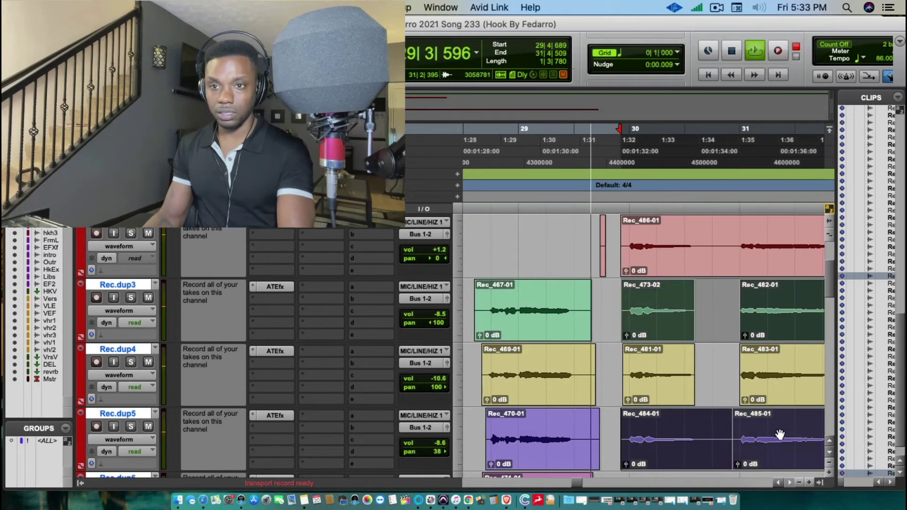
left_click(633, 263, "shift")
left_click_drag(633, 263, 639, 347)
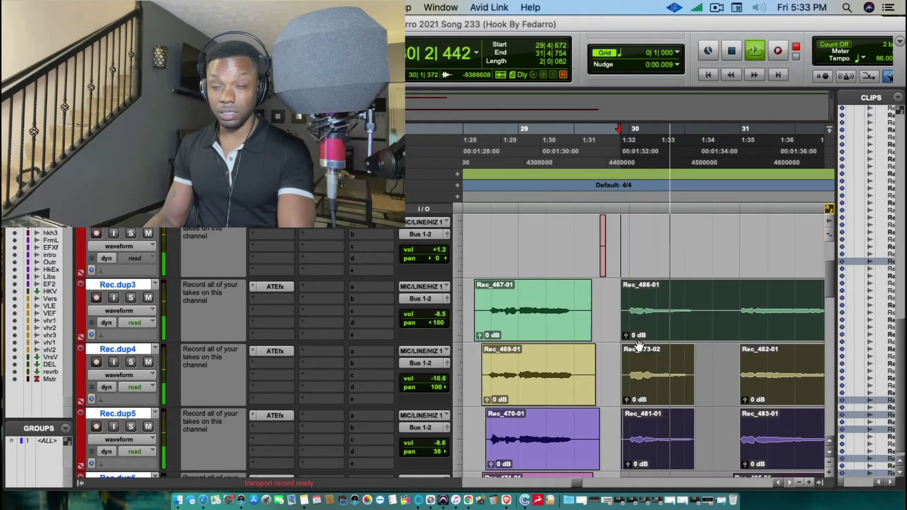
key("super+z")
- Switch the main time scale to minutes and seconds and shift the takes starting near 1:32 on Rec through Rec.dup5 down one track
left_click(460, 152)
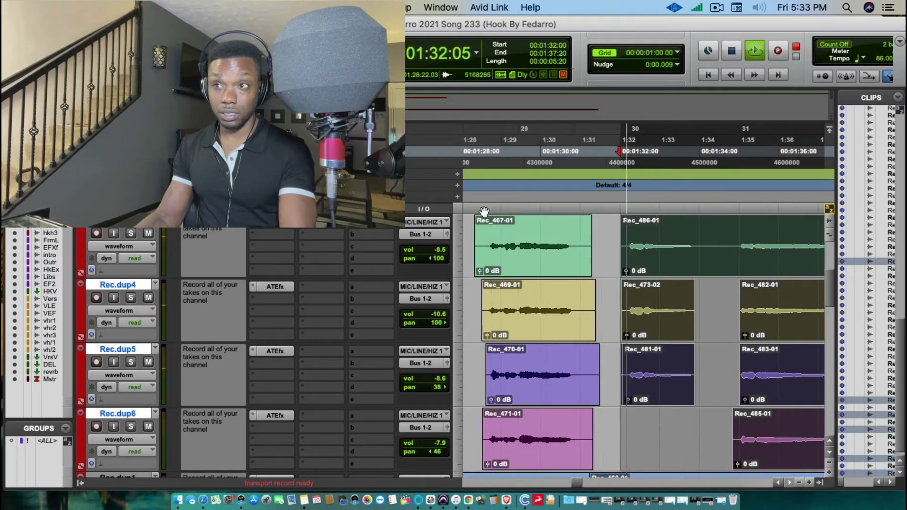
left_click(455, 141)
left_click(478, 245)
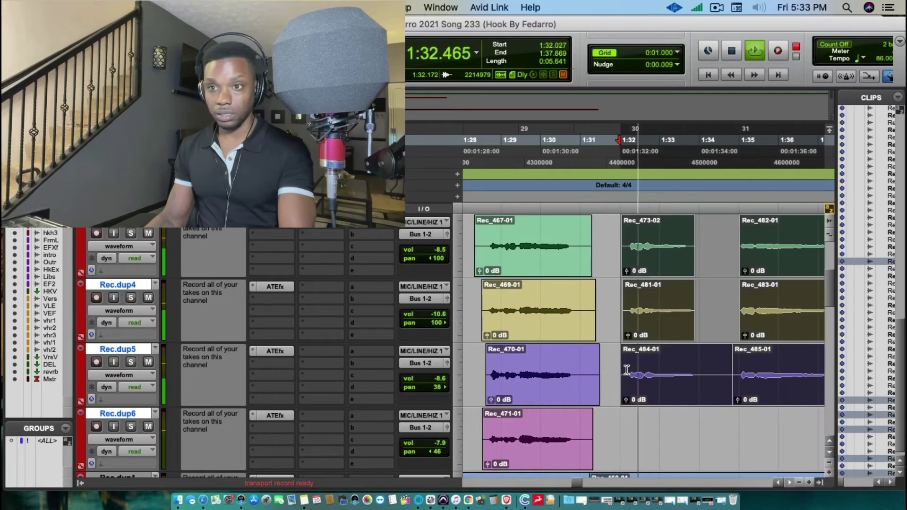
left_click_drag(621, 373, 651, 332)
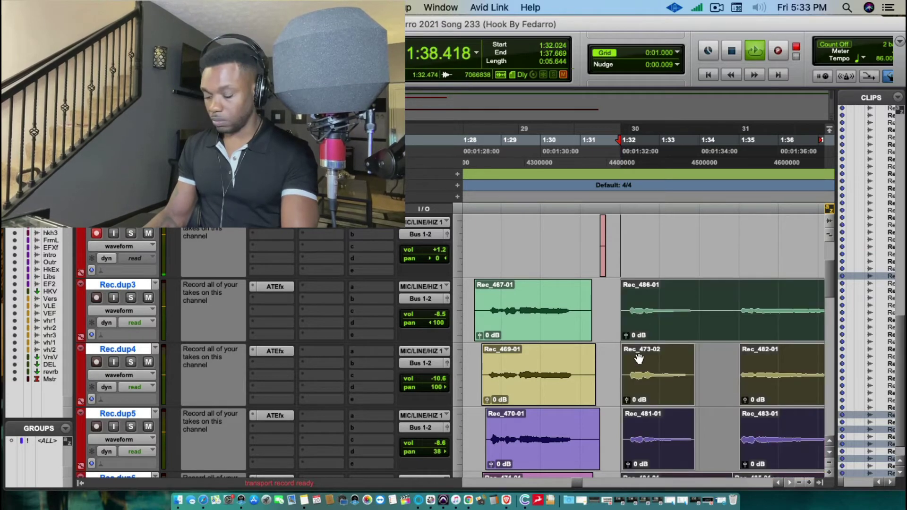
- Review the stacked takes on the duplicate tracks and listen back to the earlier vocals on Rec.dup1 from 1:17.481
scroll(638, 359, "down", 4)
scroll(638, 361, "up", 3)
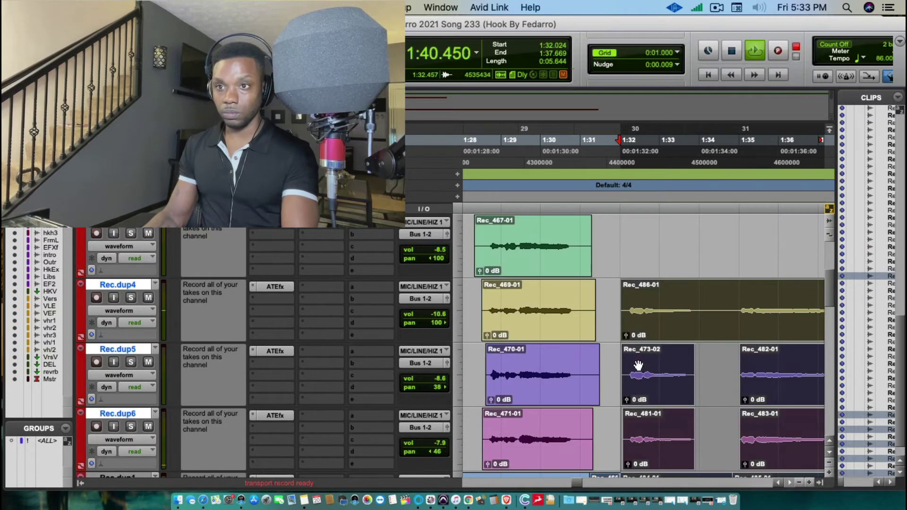
scroll(645, 377, "up", 3)
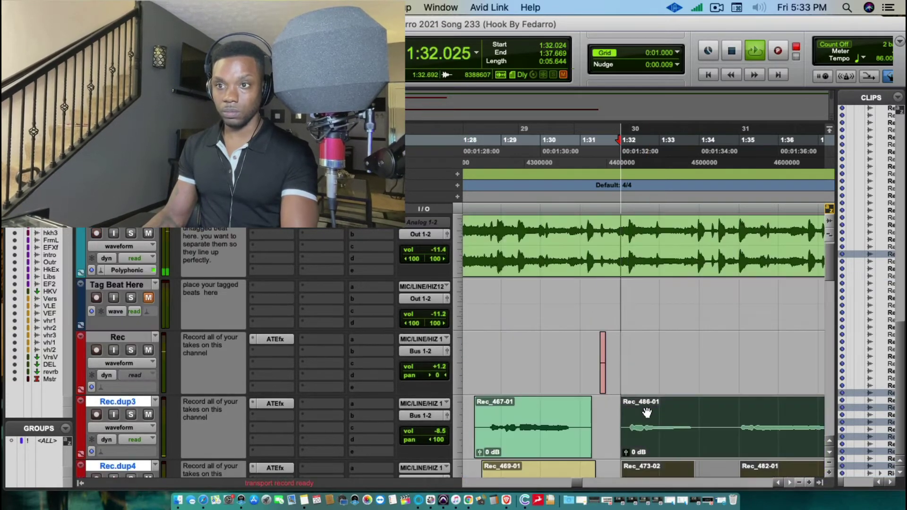
scroll(646, 412, "down", 2)
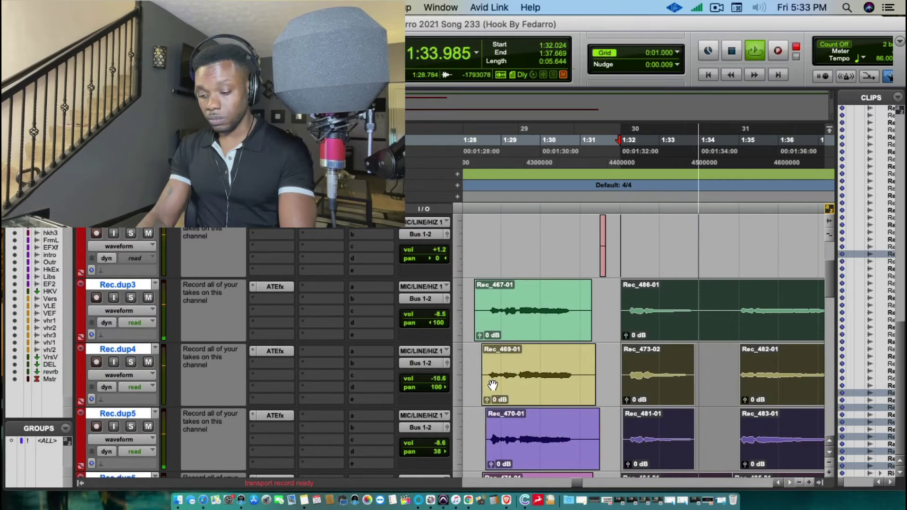
key("super+bracketleft")
scroll(494, 369, "down", 3)
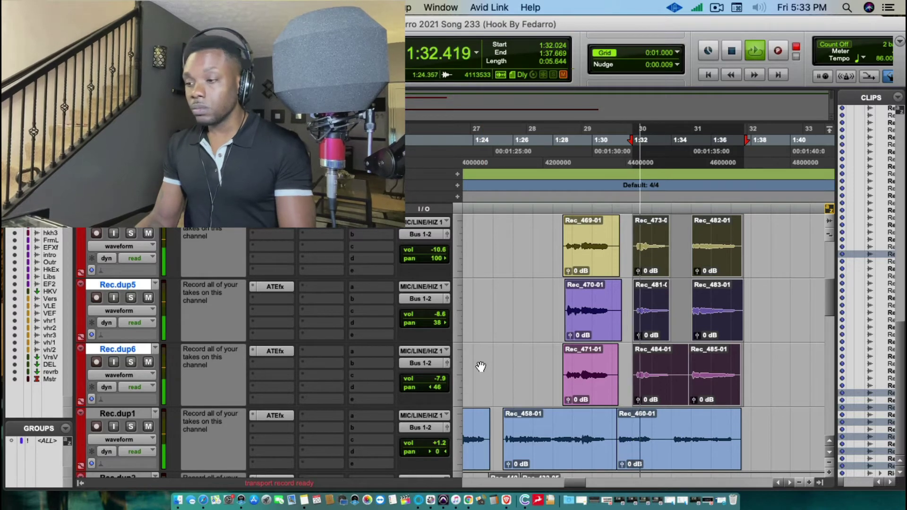
left_click_drag(579, 480, 562, 483)
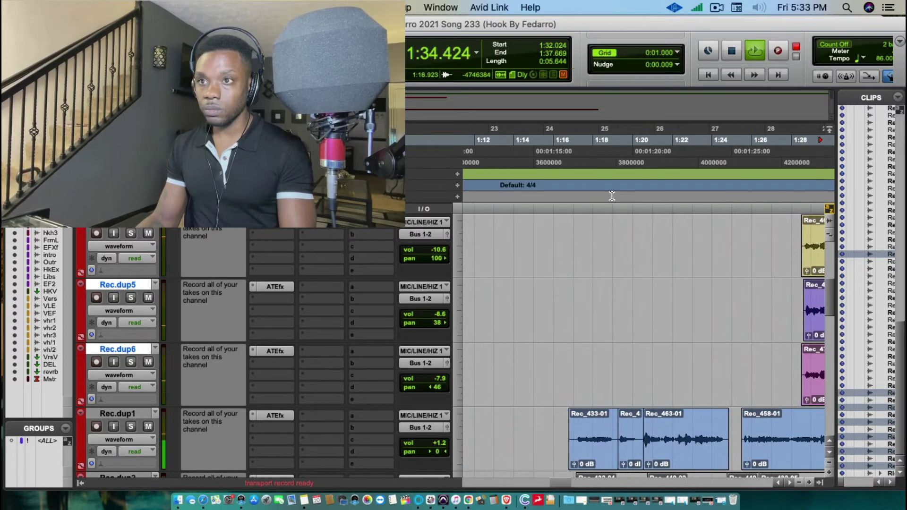
left_click(586, 163)
scroll(572, 460, "down", 2)
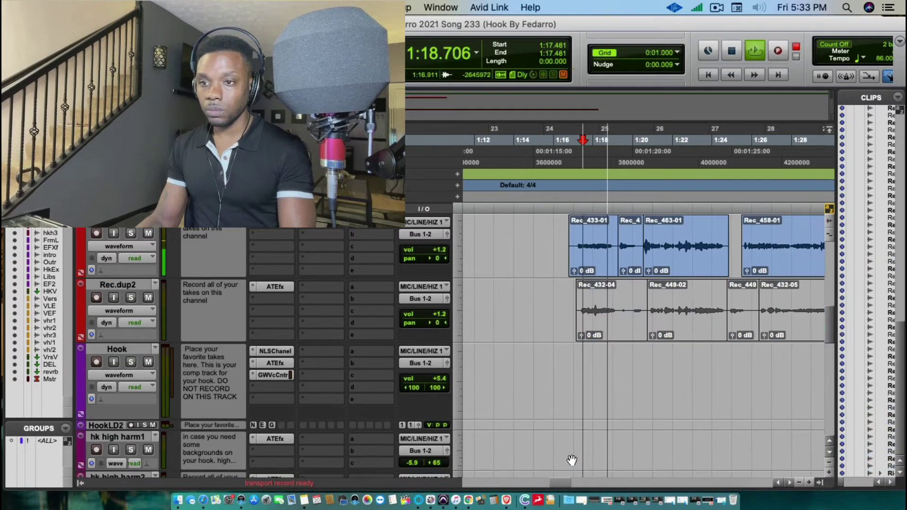
scroll(571, 460, "up", 1)
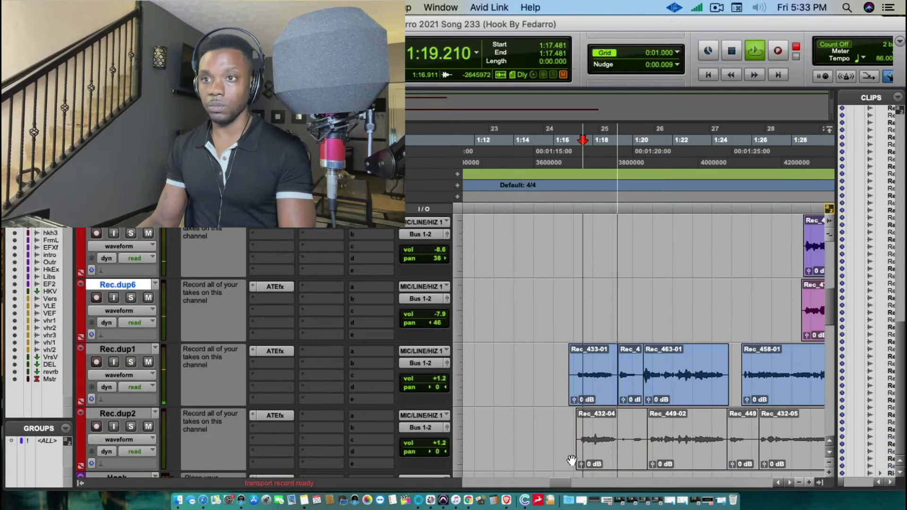
- Record a new vocal part on Rec over the earlier section in two attempts, with playback from 1:15.971 and 1:17.866
left_click(554, 176)
key("super+bracketright")
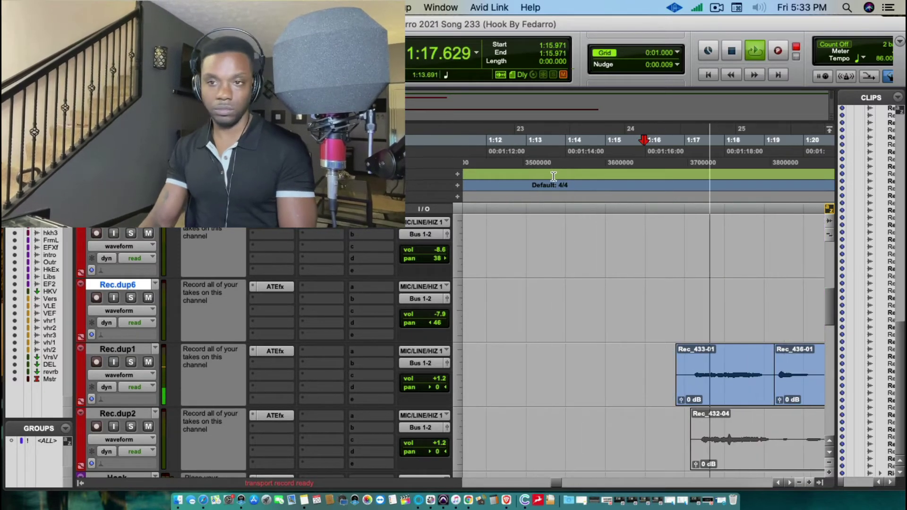
key("super+space")
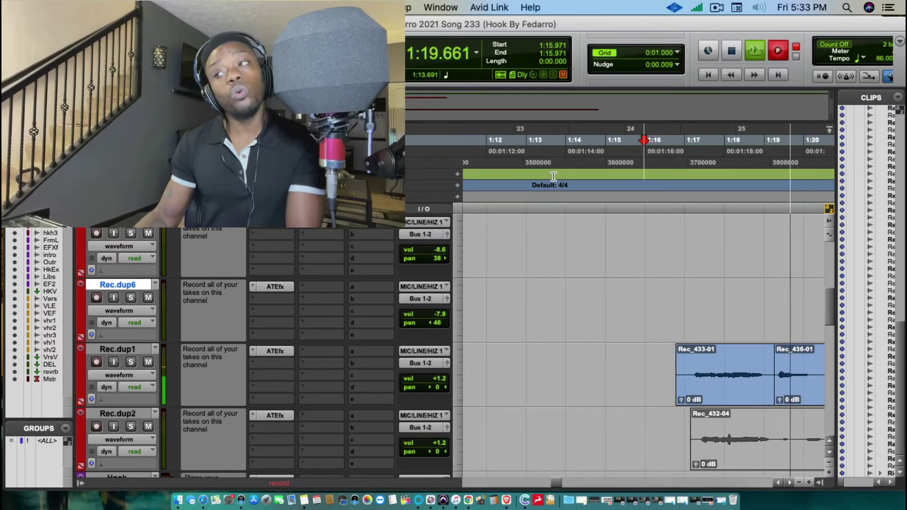
key("space")
scroll(695, 219, "up", 3)
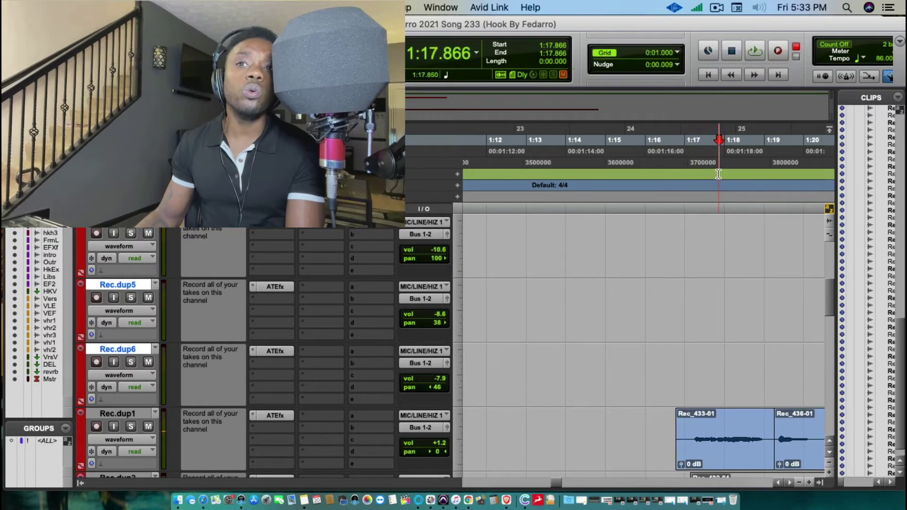
key("space")
key("super+space")
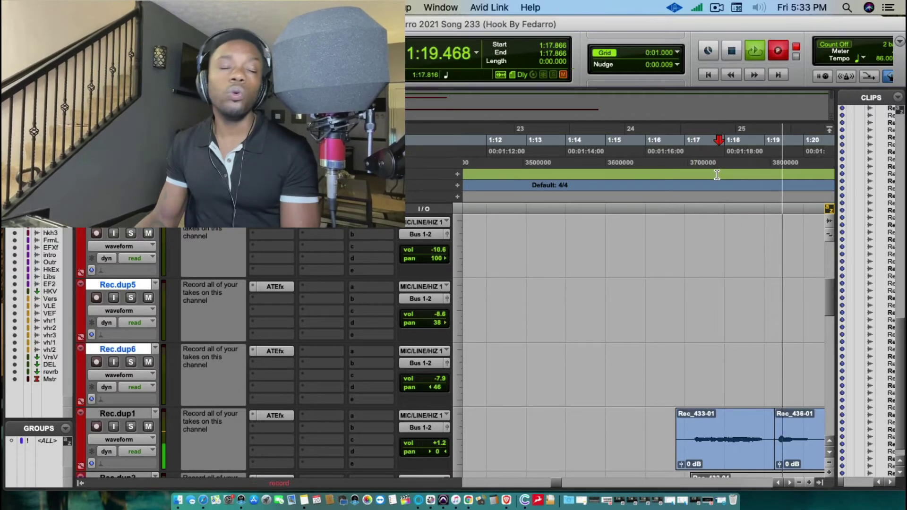
- Try to record a vocal take on the Rec track starting from 1:17.783
left_click(709, 193)
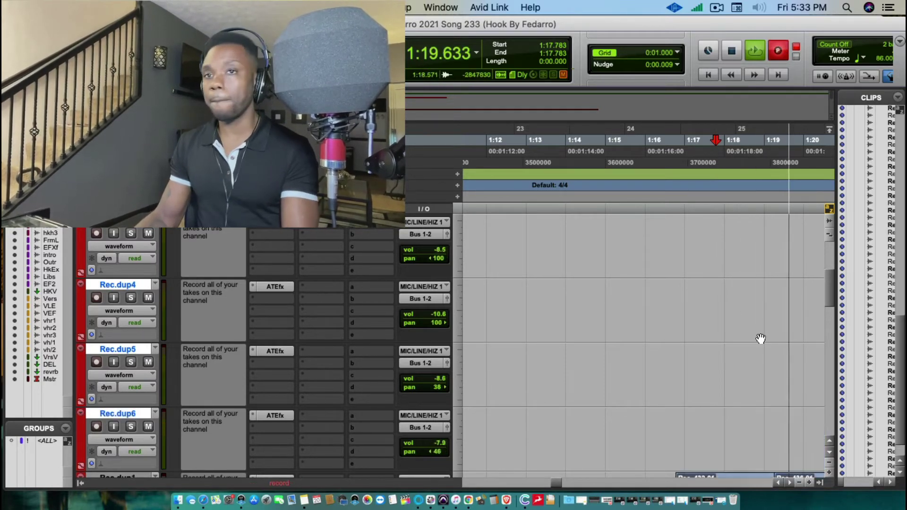
scroll(759, 340, "up", 4)
key("super+bracketleft")
key("super+bracketleft")
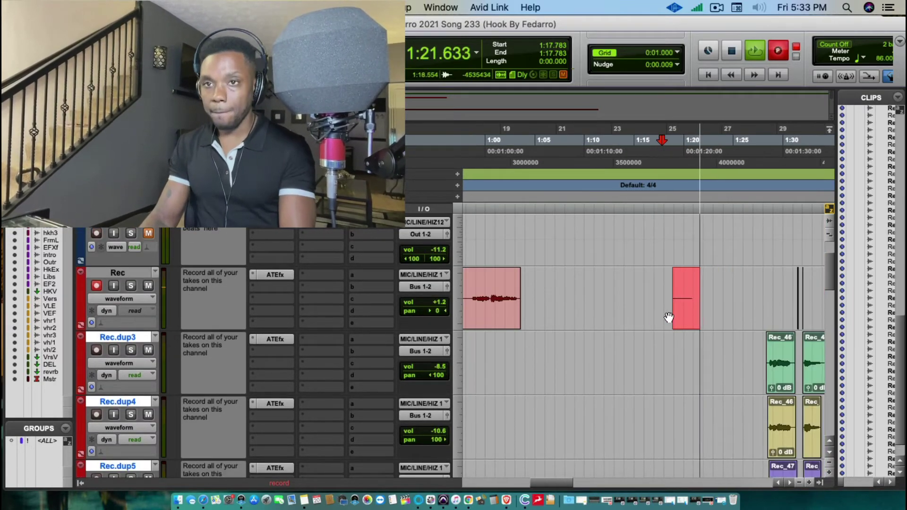
scroll(631, 339, "down", 5)
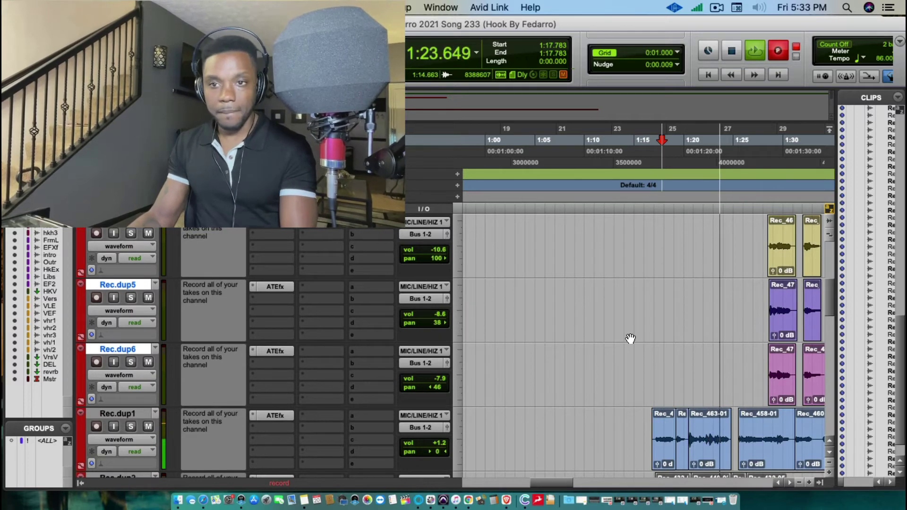
scroll(630, 338, "up", 2)
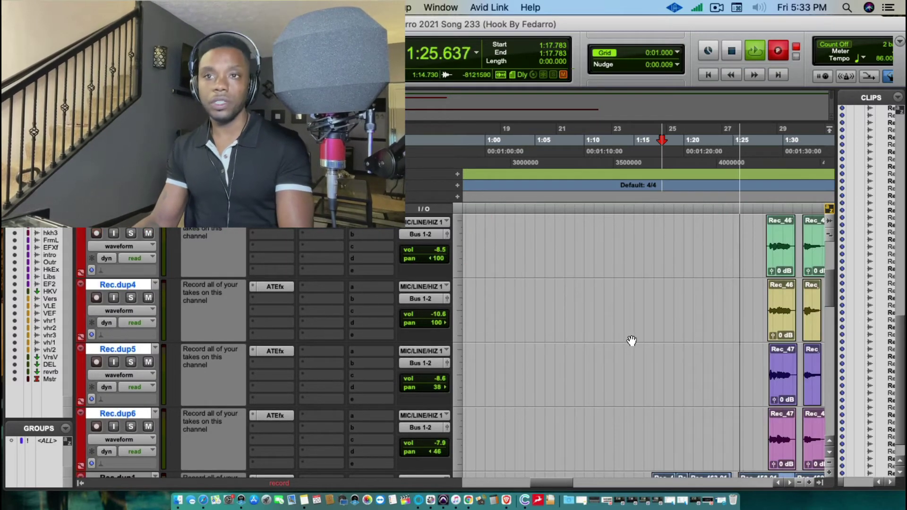
key("space")
- During playback, lower the volumes of Rec.dup3, Rec.dup4, Rec.dup5 and Rec.dup6 to -13.1, -14.5, -13.9 and -16.5
key("space")
scroll(706, 265, "up", 2)
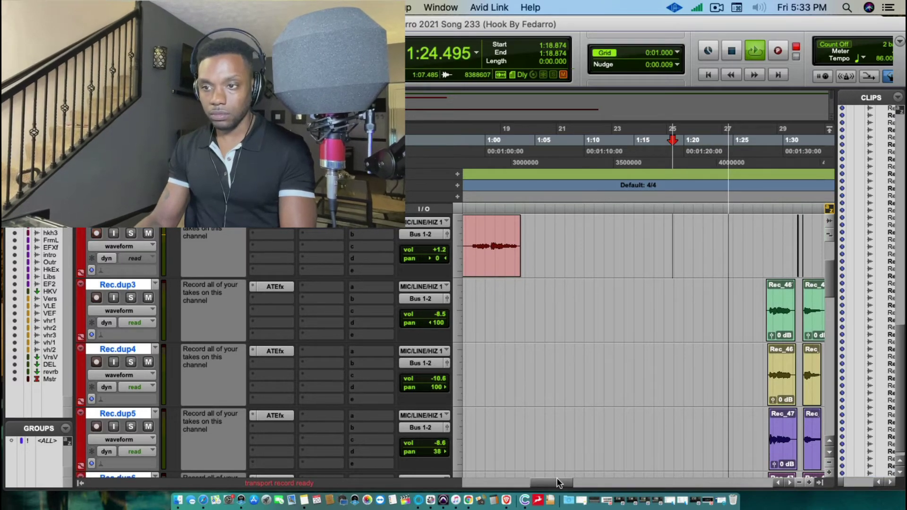
left_click_drag(556, 481, 578, 483)
left_click(431, 437)
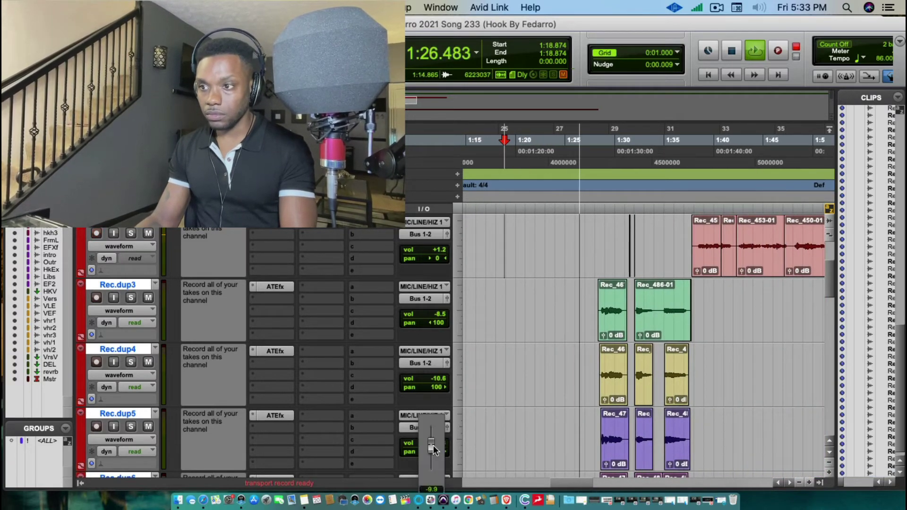
scroll(431, 437, "down", 2)
left_click(432, 380)
left_click_drag(432, 383, 428, 388)
left_click_drag(428, 314, 440, 317)
left_click(430, 250)
scroll(449, 284, "up", 2)
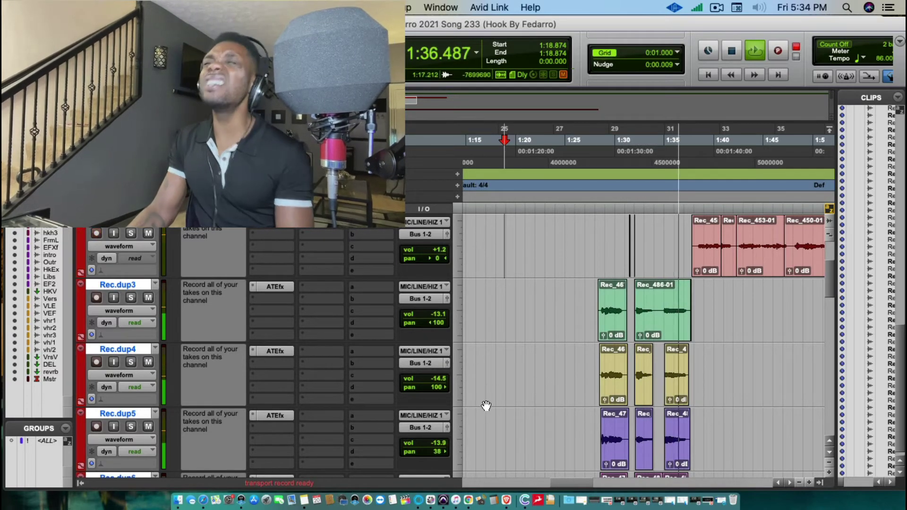
- Record a vocal take on the Rec track starting from 1:34.050, and another from 1:33.178
key("space")
left_click(654, 163)
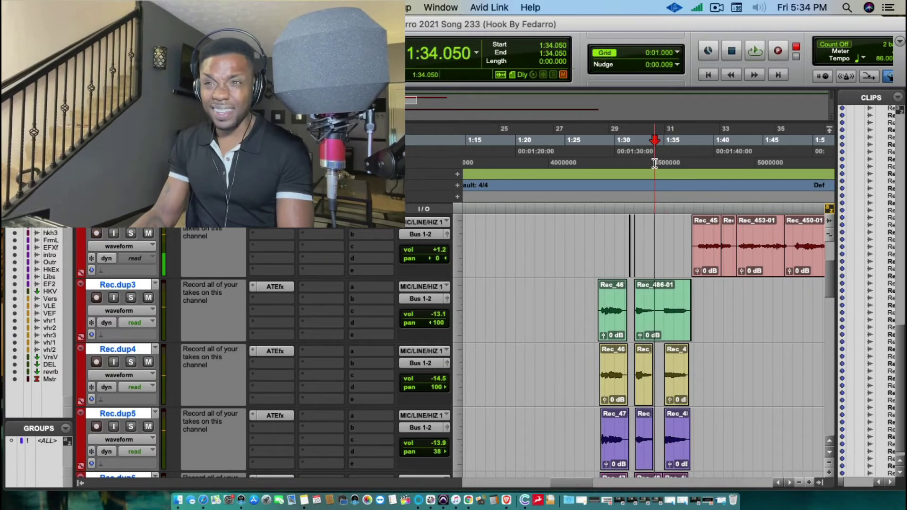
key("F12")
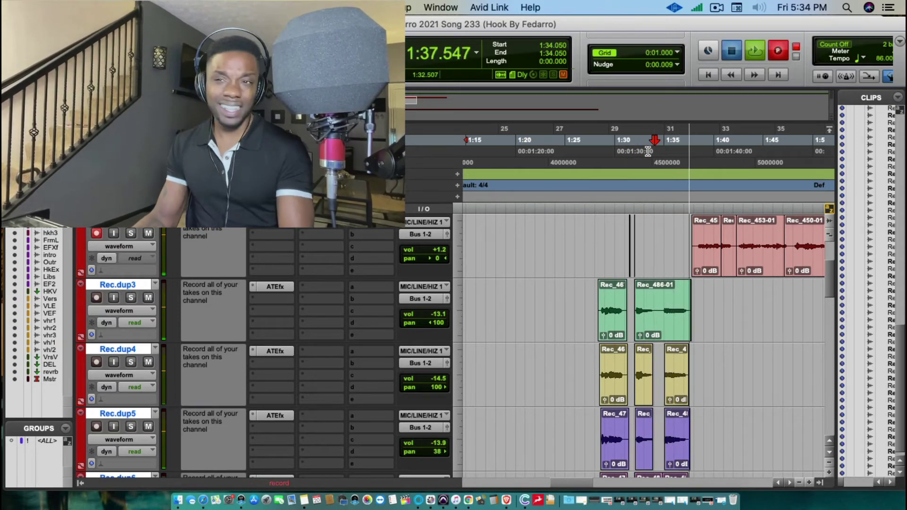
key("space")
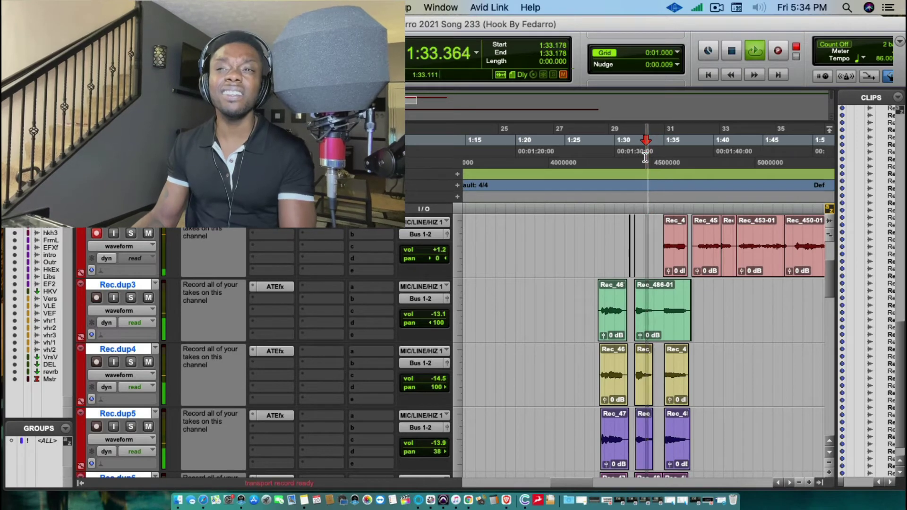
key("F12")
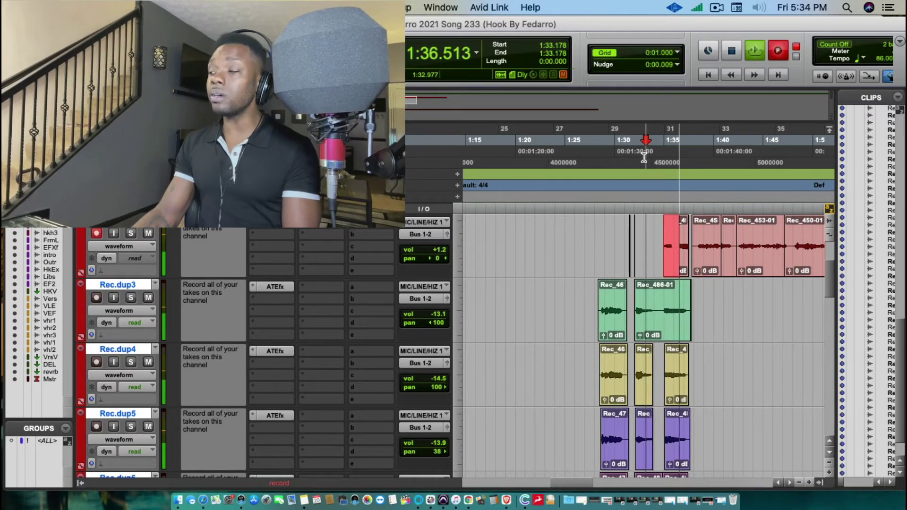
key("space")
- Re-record the Rec take from 1:33.245 and from 1:34.252, and select the leftover snippet before it
left_click(646, 151)
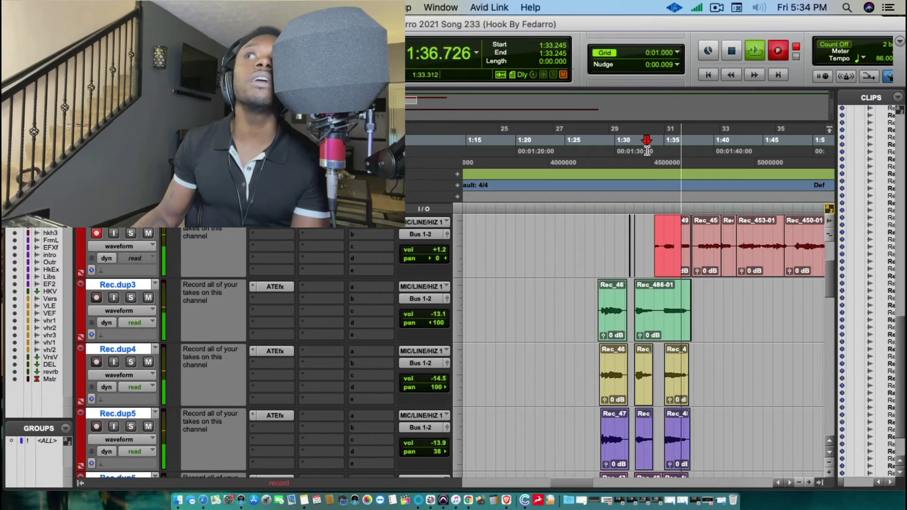
key("space")
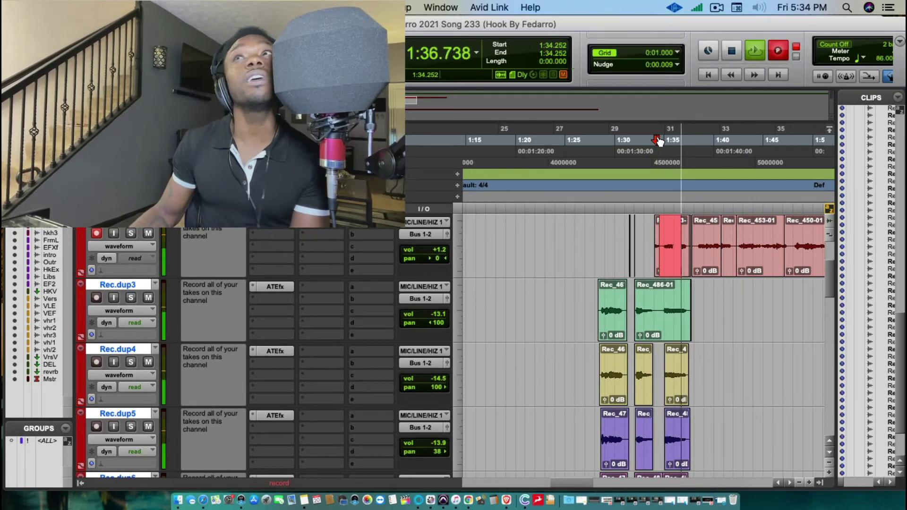
key("space")
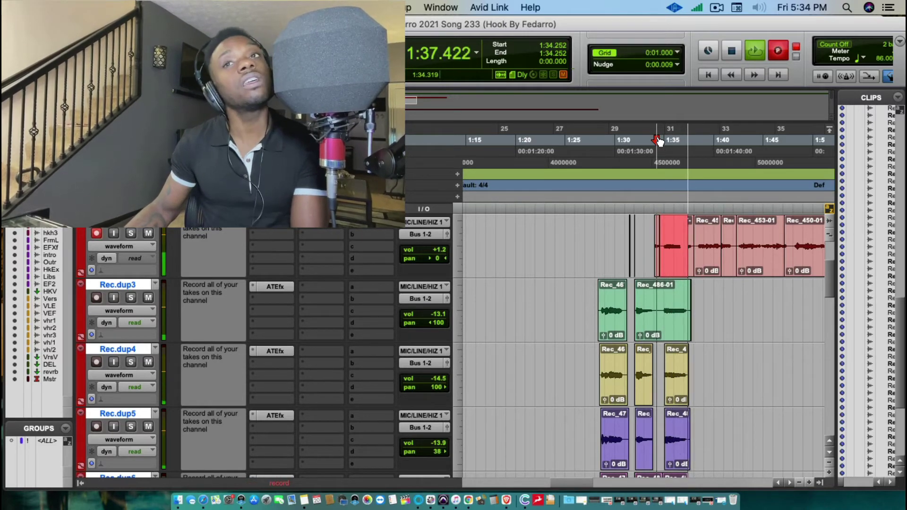
key("space")
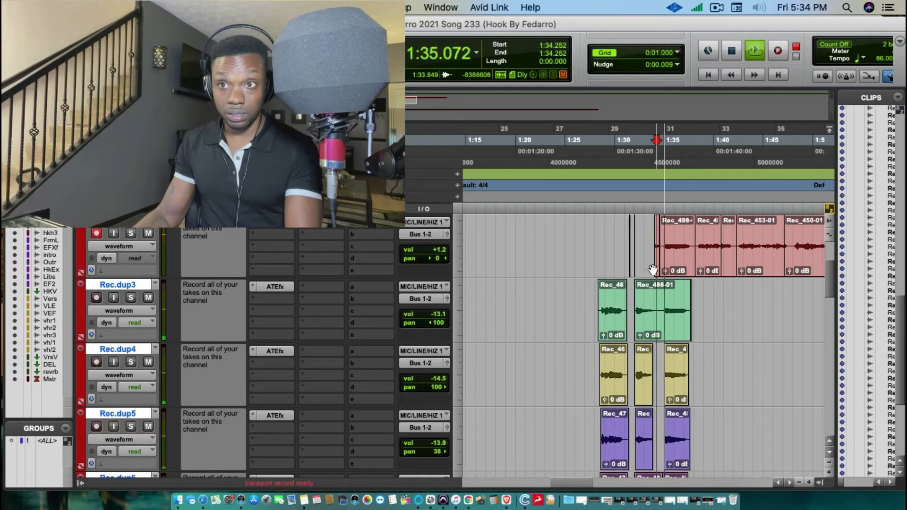
left_click(650, 252)
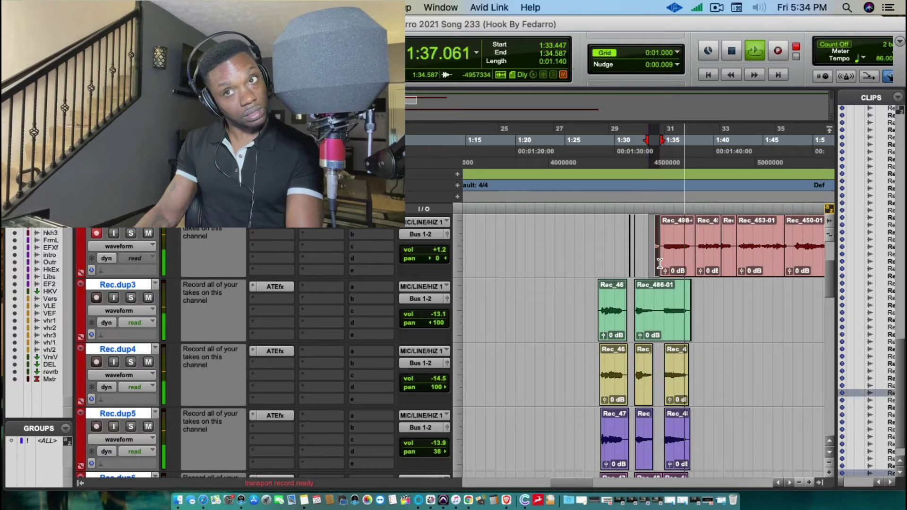
- Record the following phrase on the Rec track starting from 1:38.411, and another take from 1:36.600
key("super+space")
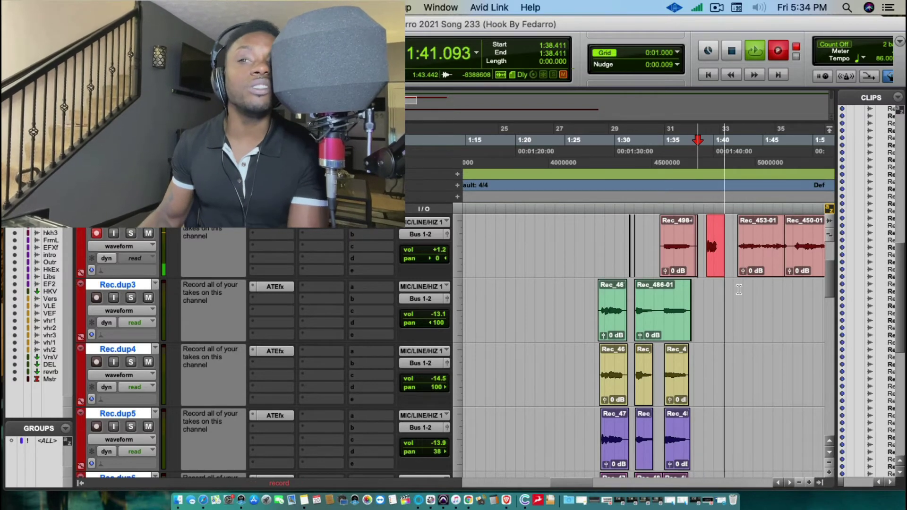
key("space")
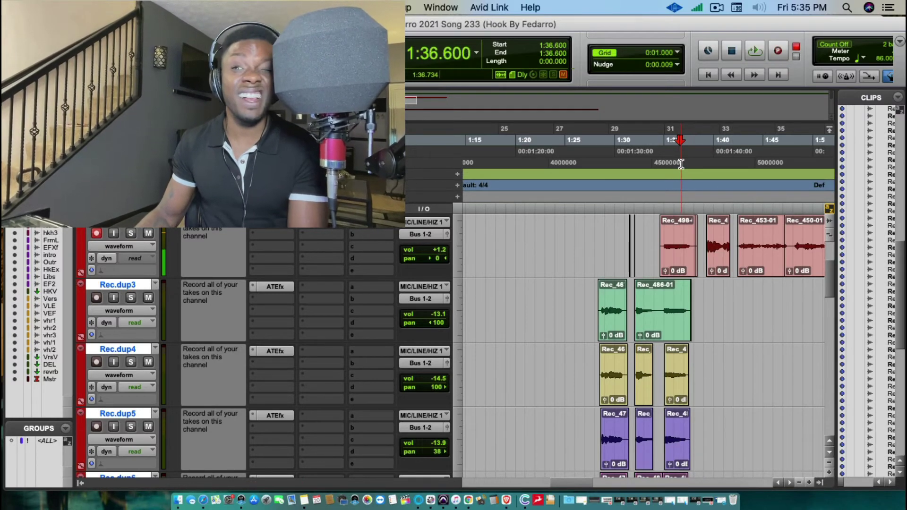
key("space")
key("super+space")
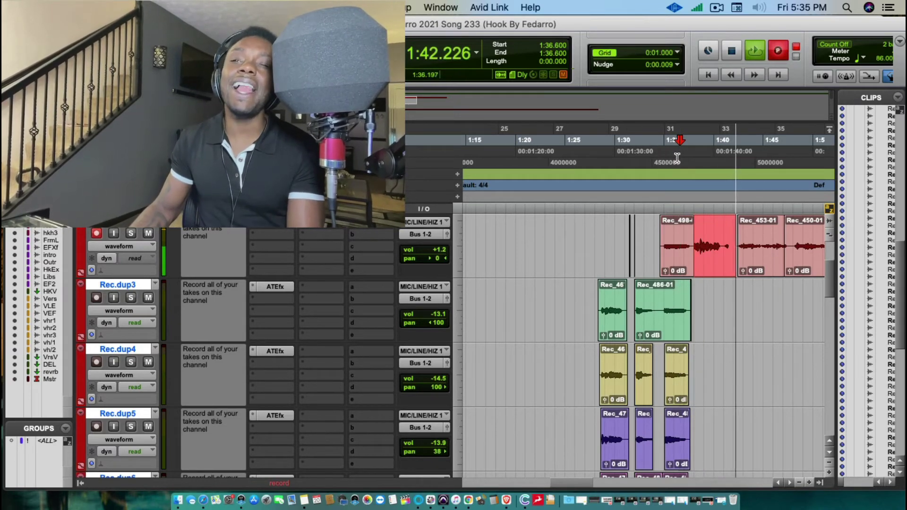
key("space")
- Re-record the second phrase on the Rec track starting from 1:36.130
left_click(675, 155)
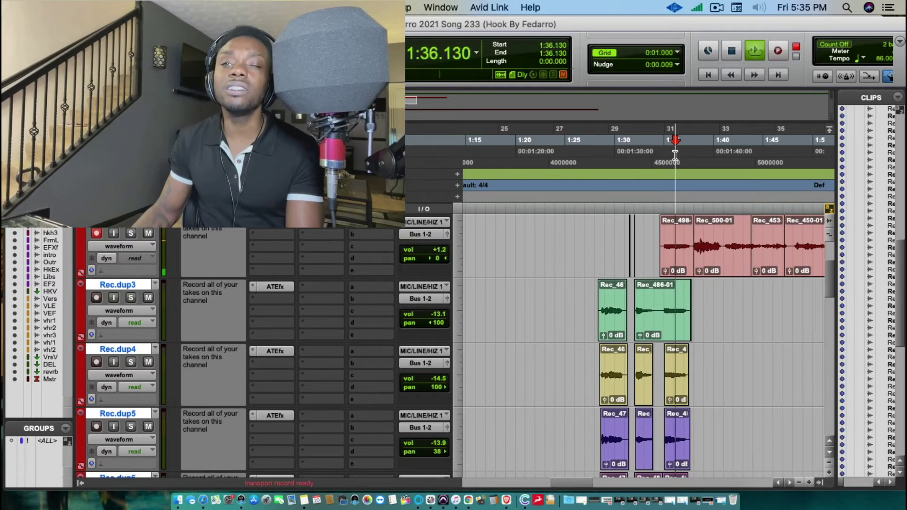
key("super+space")
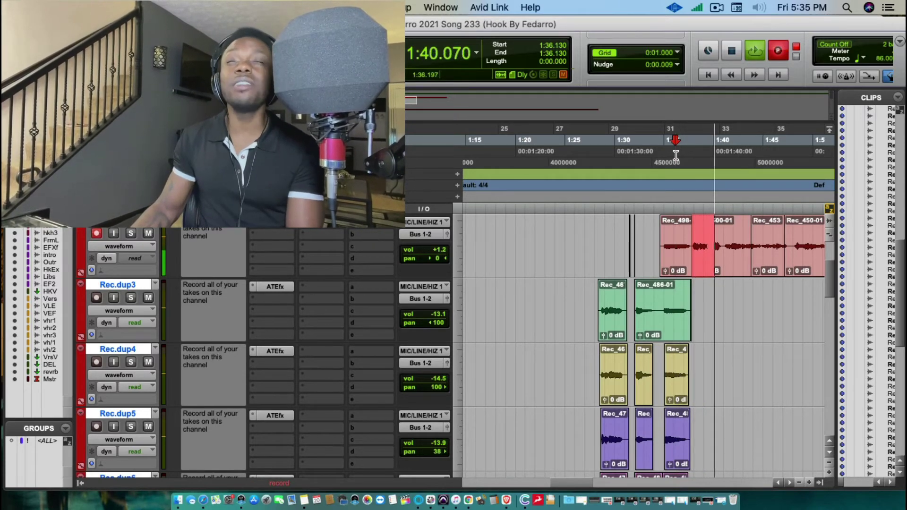
key("super+space")
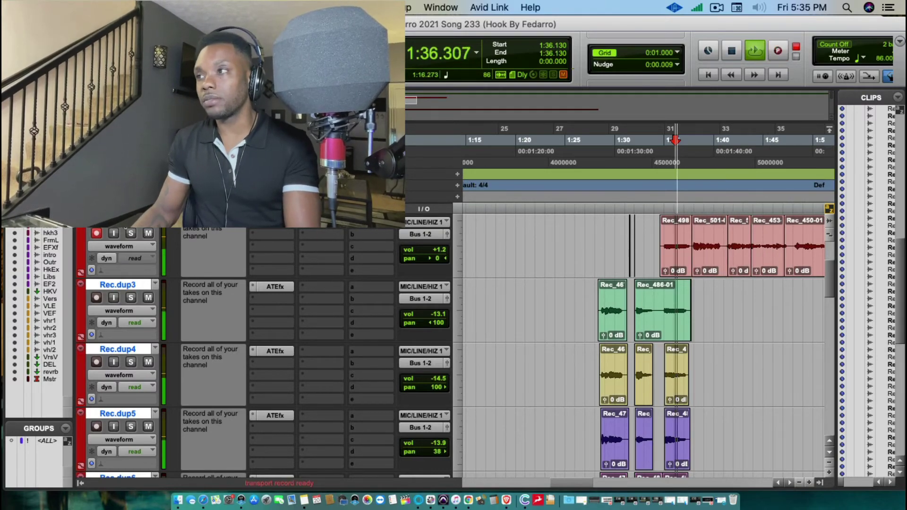
- Move the Rec track below Rec.dup6 and delete its clips between about 1:33 and 1:49
left_click_drag(232, 231, 429, 290)
left_click_drag(647, 312, 826, 323)
key("Delete")
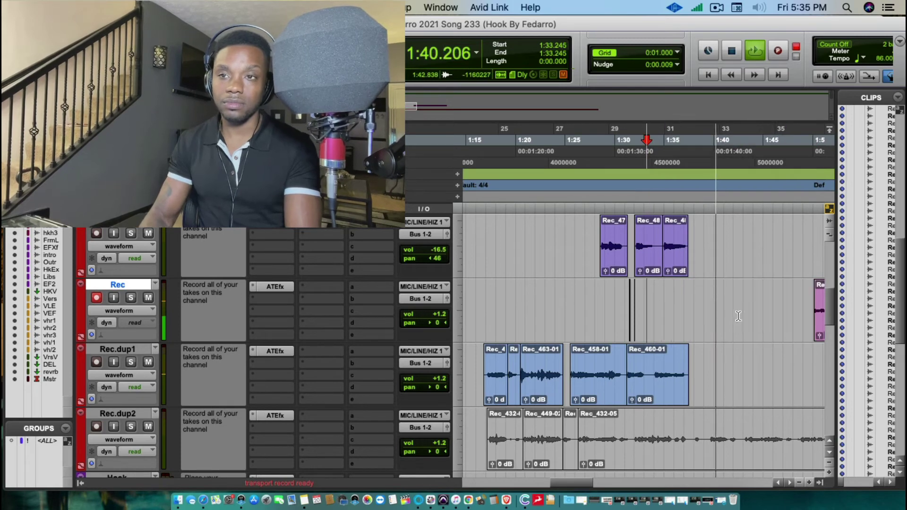
- Record a new vocal take on the emptied part of the Rec track, rolling from 1:34.788
left_click(659, 161)
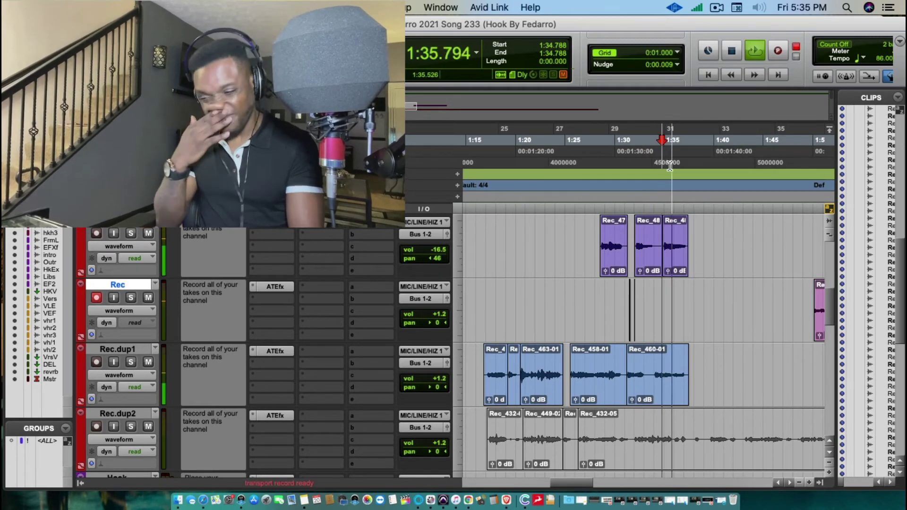
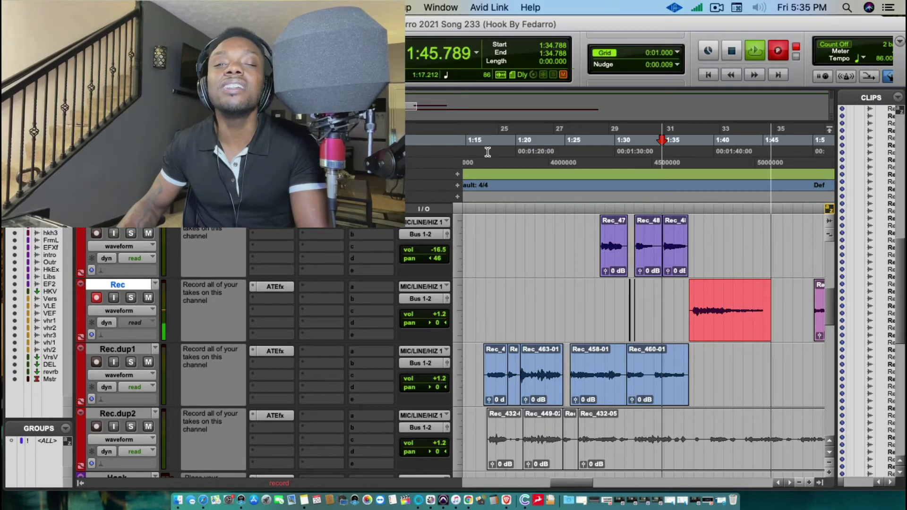
key("space")
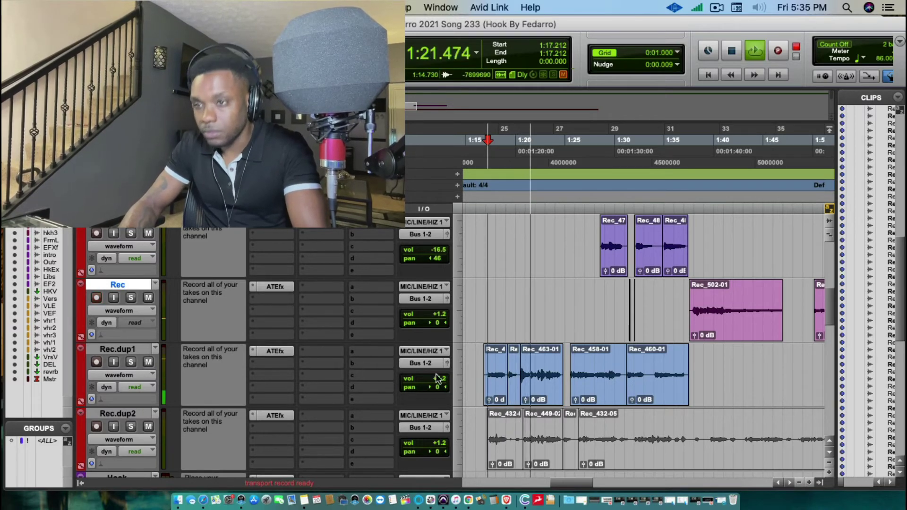
- Remove the two sliver clips around 1:31 on the Rec track
left_click_drag(618, 316, 668, 318)
left_click(614, 308)
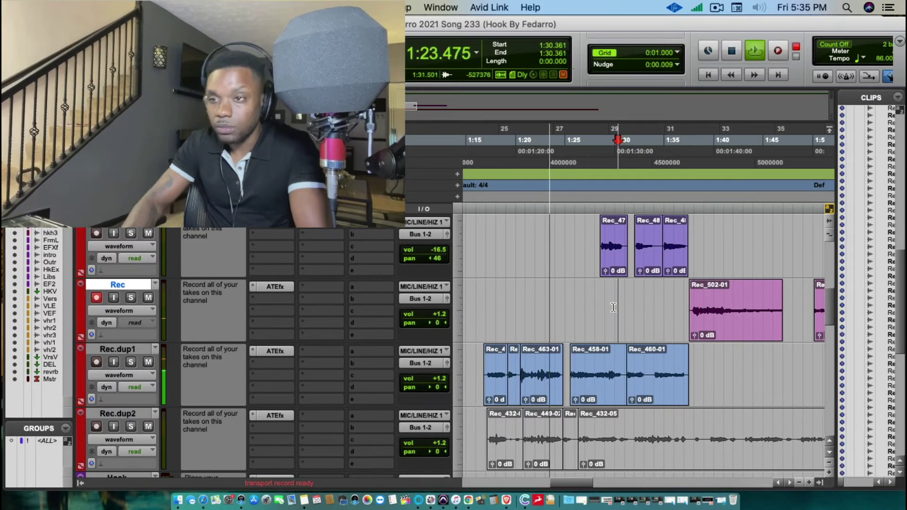
key("shift+r")
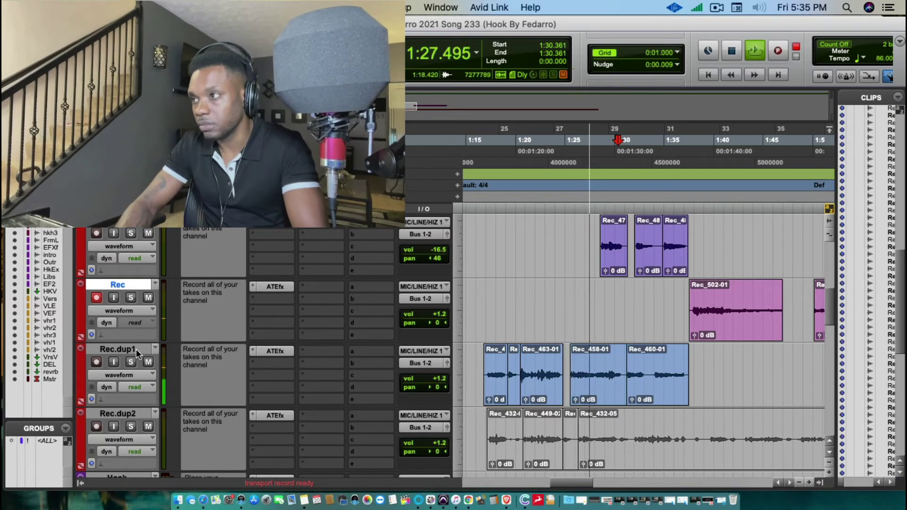
- Duplicate the Rec.dup1 track once, inserting the copy after the last selected track
right_click(137, 350)
left_click(169, 470)
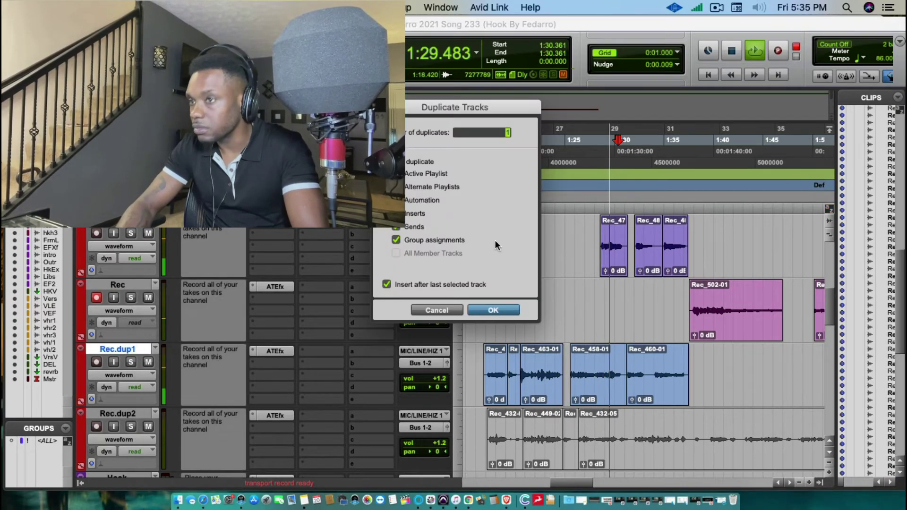
left_click(494, 311)
- Move the short Rec.dup2 clip starting at 1:24.759 up to the newly duplicated track
scroll(491, 310, "down", 3)
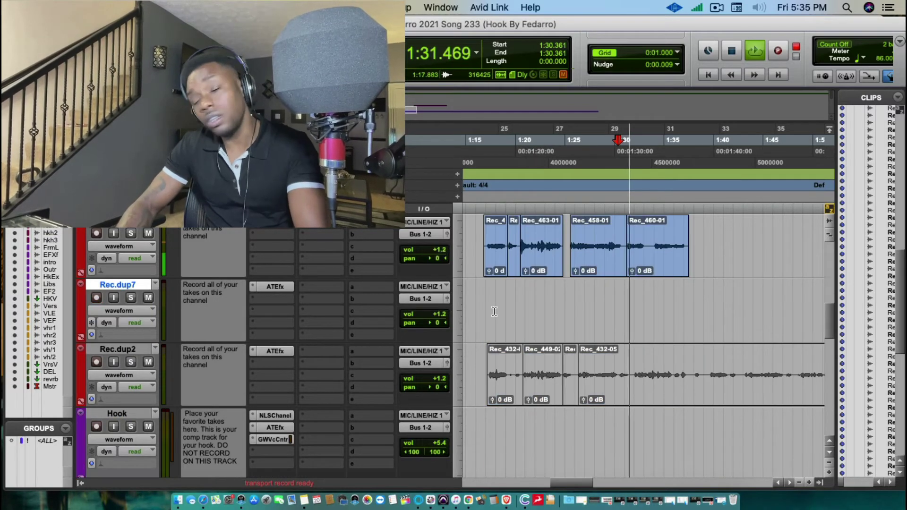
left_click(572, 356)
scroll(600, 337, "up", 3)
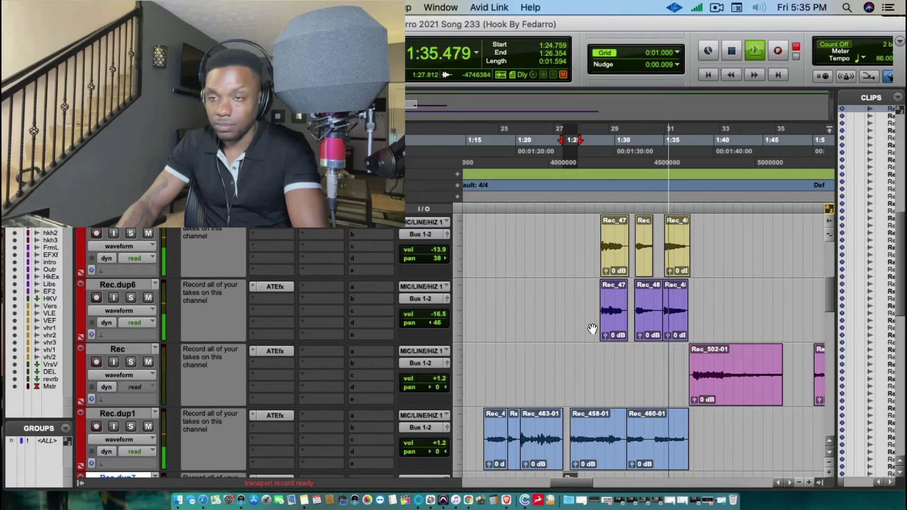
- Select the stacked vocal clips between about 1:32 and 1:37.7 on Rec.dup3, Rec.dup4, Rec.dup5 and Rec.dup6
scroll(614, 327, "up", 1)
left_click(649, 373)
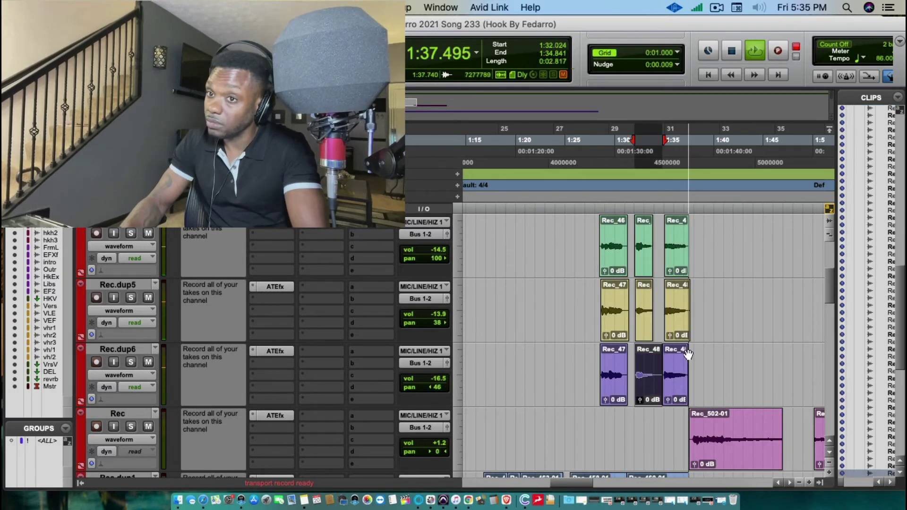
left_click(676, 364)
left_click(681, 323, "shift")
left_click(647, 267, "shift")
scroll(648, 284, "up", 2)
left_click(647, 308, "shift")
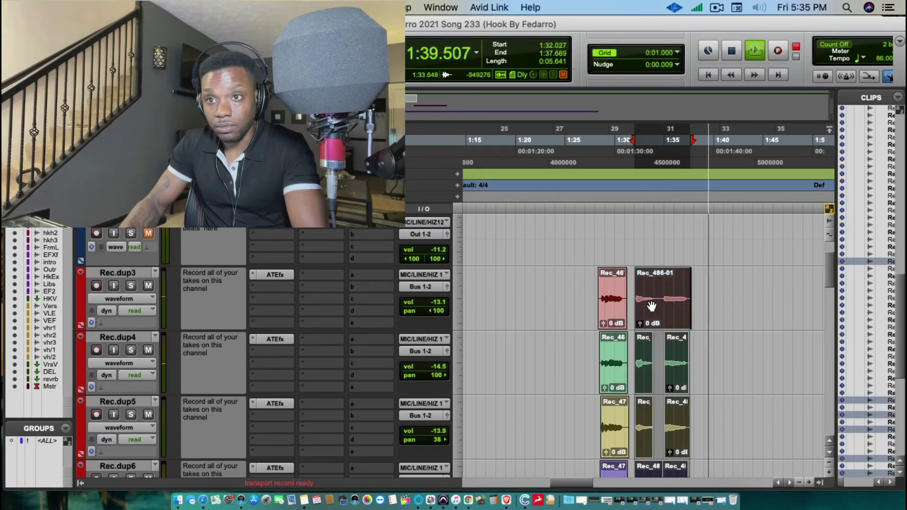
scroll(646, 311, "down", 4)
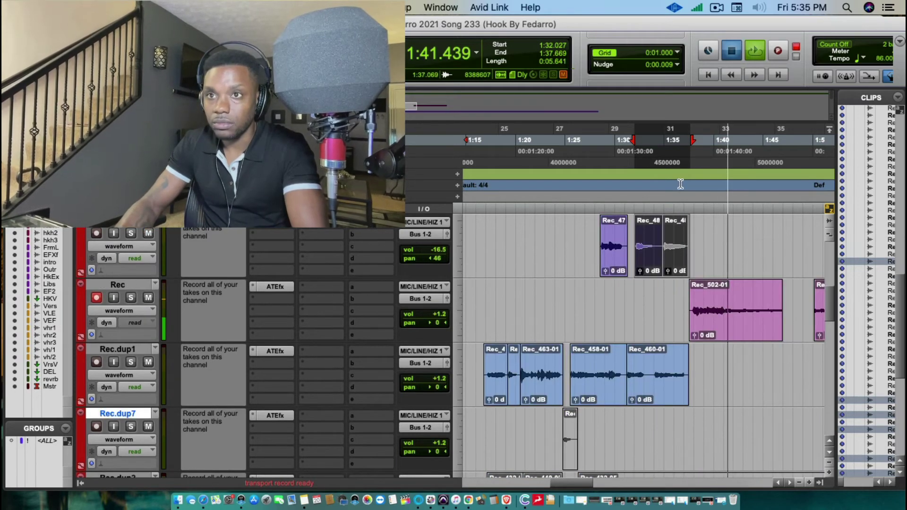
- Try three successive vocal takes over the existing clip on the Rec track from about 1:37.5, starting playback at 1:32.910 and 1:36.197
left_click(643, 171)
key("t")
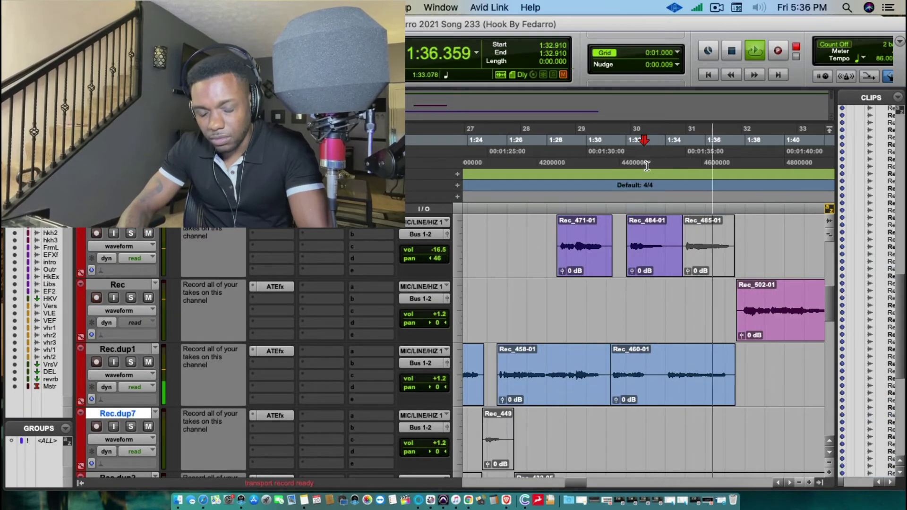
key("super+shift+space")
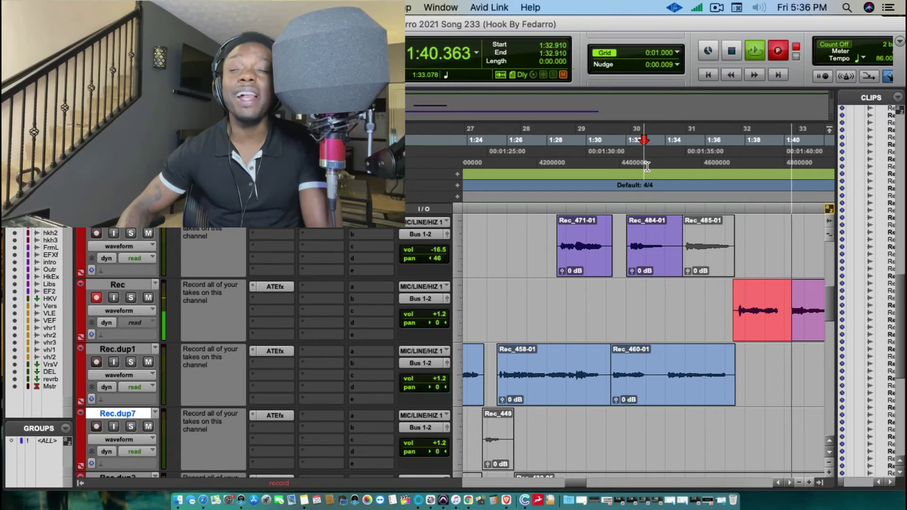
key("space")
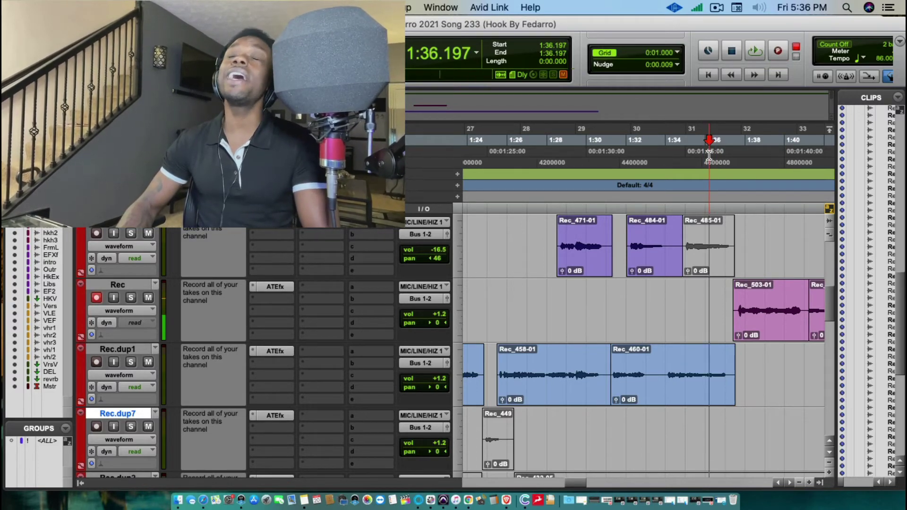
key("space")
key("super+space")
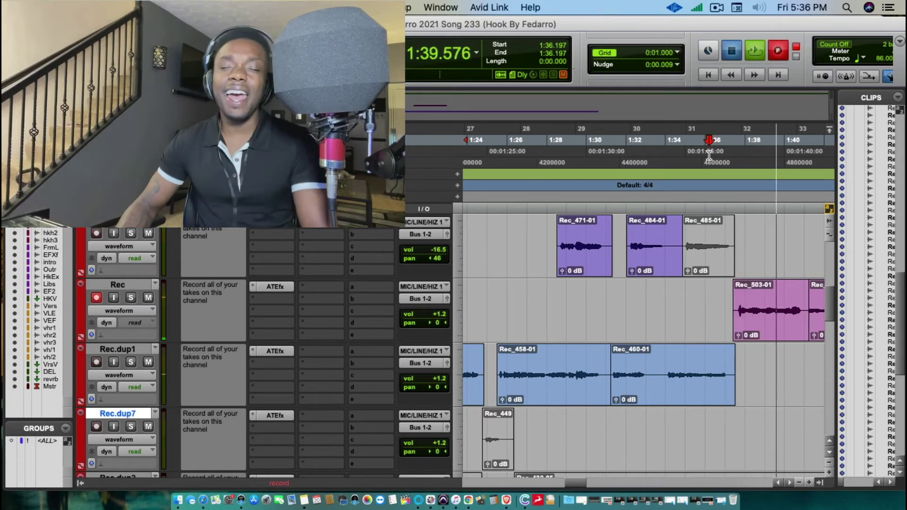
key("space")
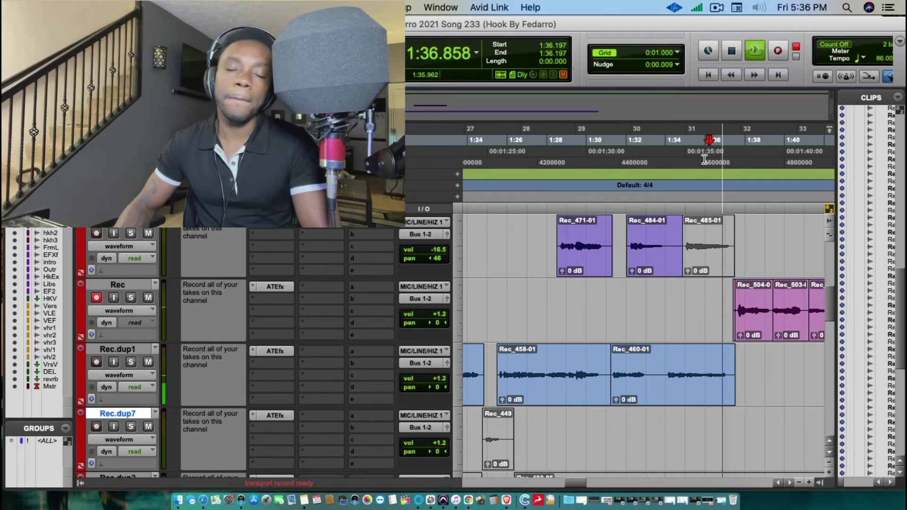
key("super+space")
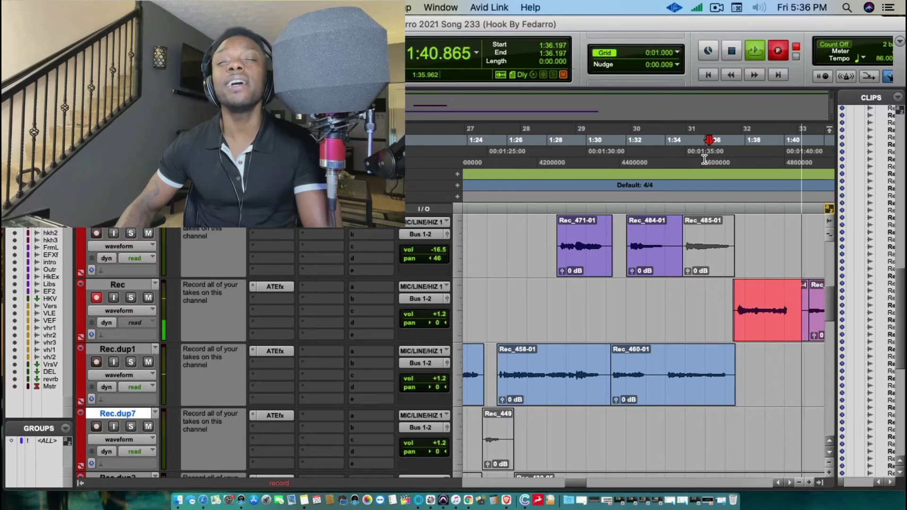
key("space")
- Record another take on Rec with playback starting at 1:36.197, and move its clip straight down to Rec.dup1 at 1:37.405
key("super+space")
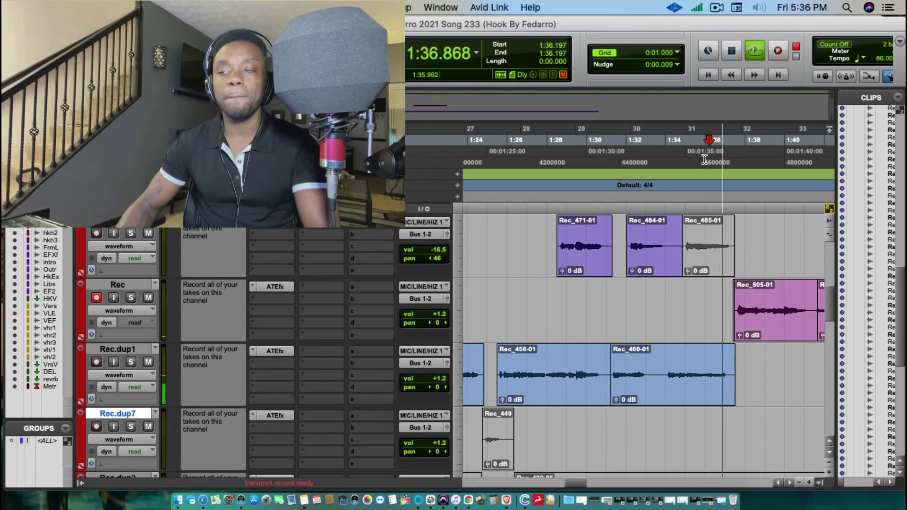
key("super+space")
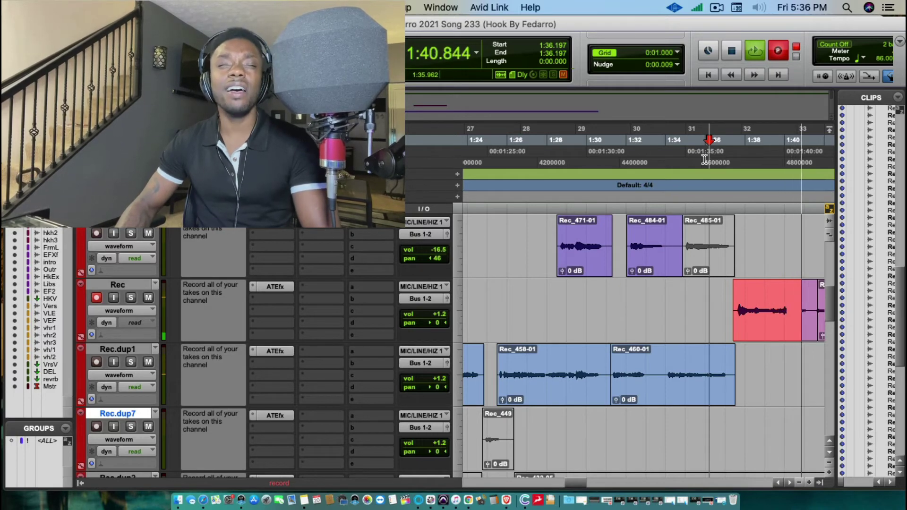
key("space")
left_click_drag(749, 323, 754, 380)
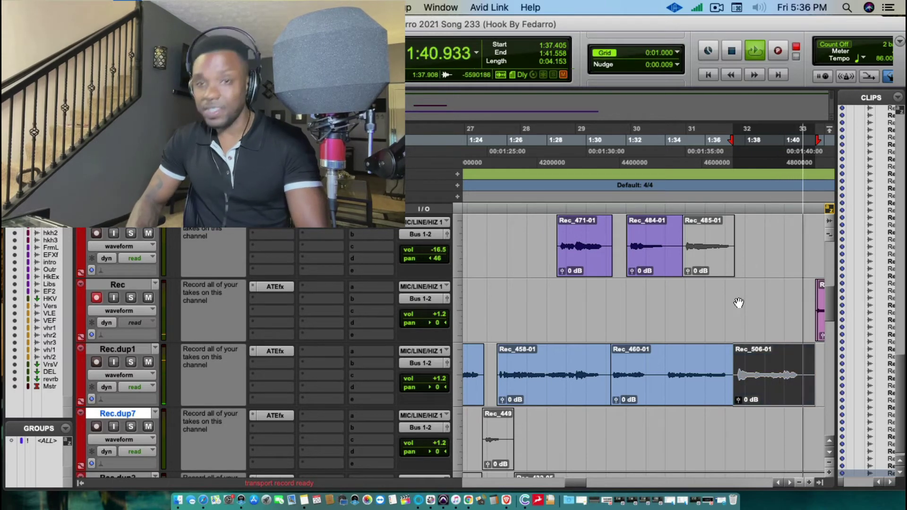
- Record two more takes on Rec with playback starting at 1:35.761, and move the second down to Rec.dup1 at 1:37.475
key("space")
left_click(700, 140)
key("space")
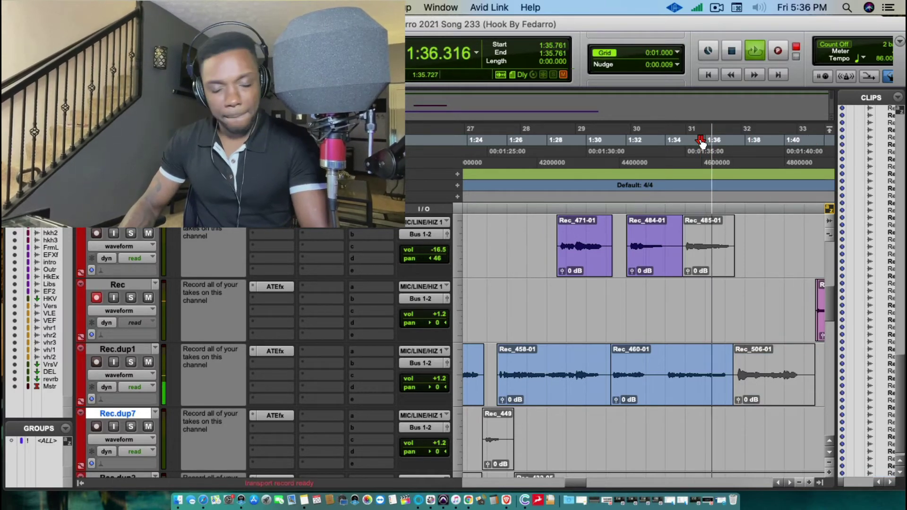
key("super+space")
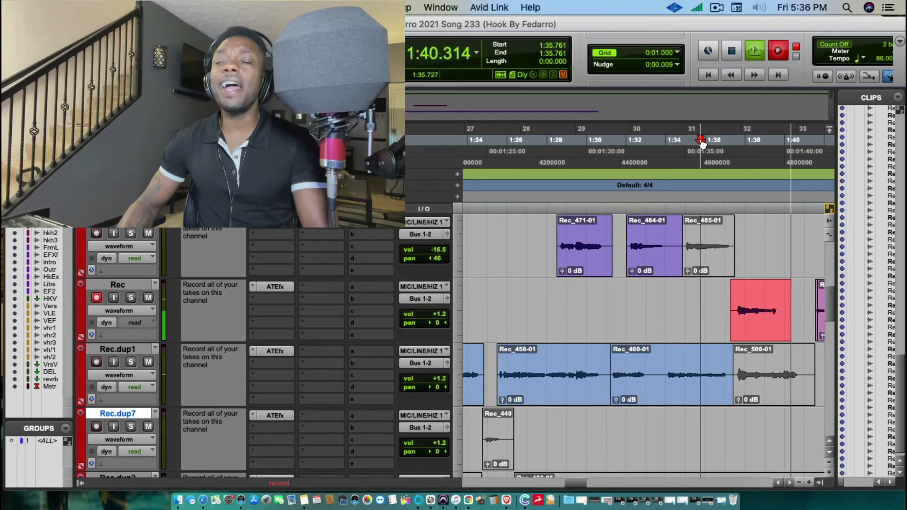
key("space")
key("space")
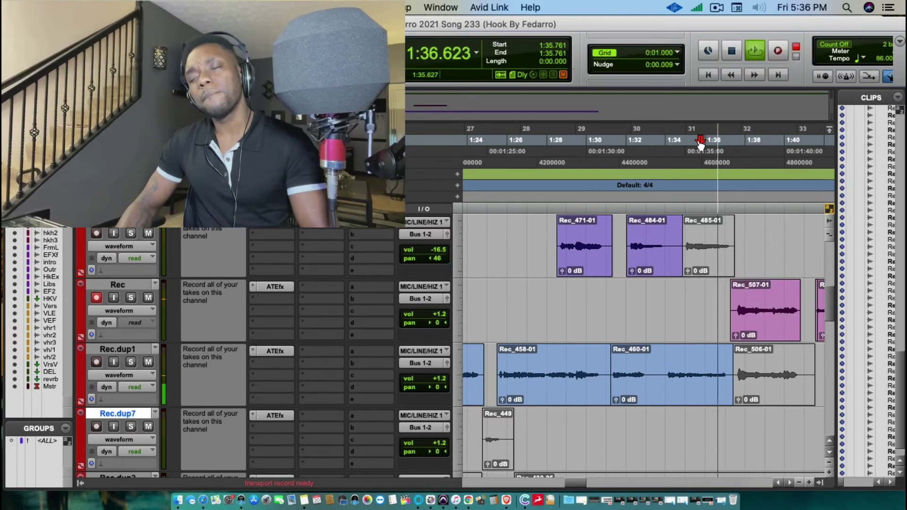
key("super+space")
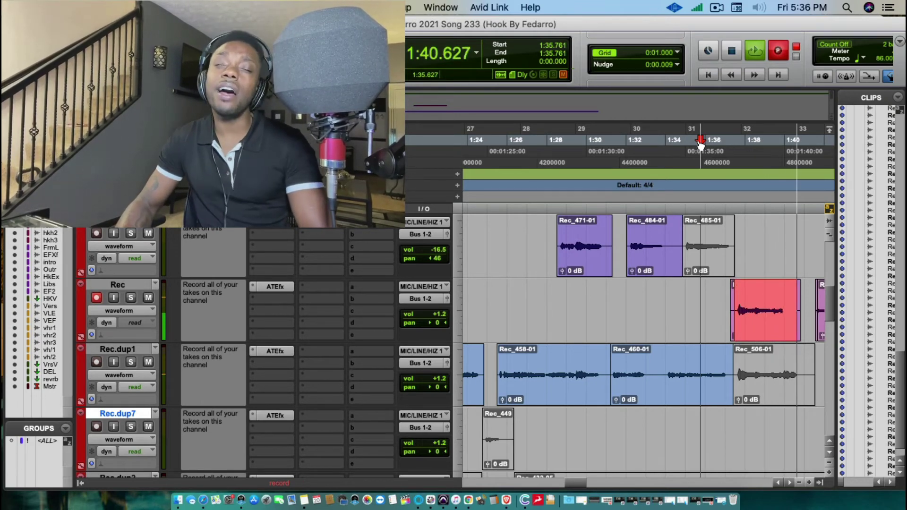
key("space")
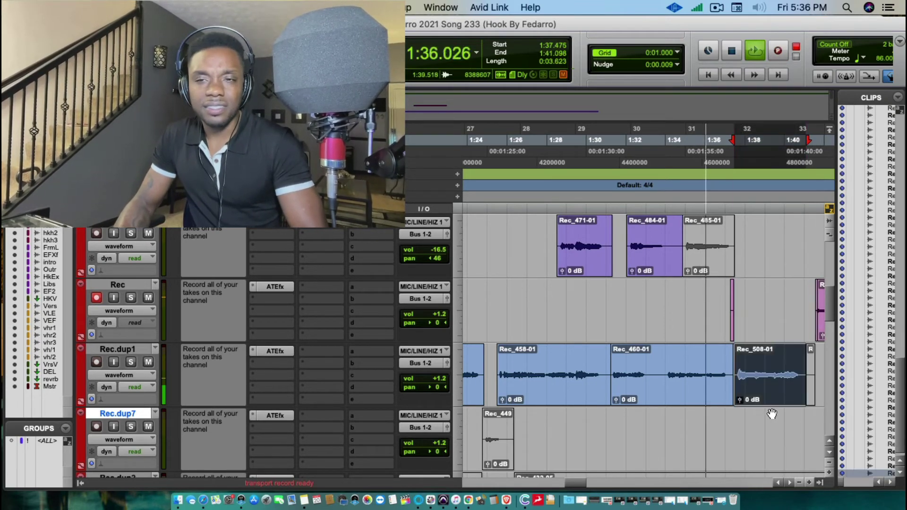
- Set the clip gain of the clip starting at 1:37.475 on Rec.dup1 to -0.9 dB
left_click_drag(740, 400, 741, 403)
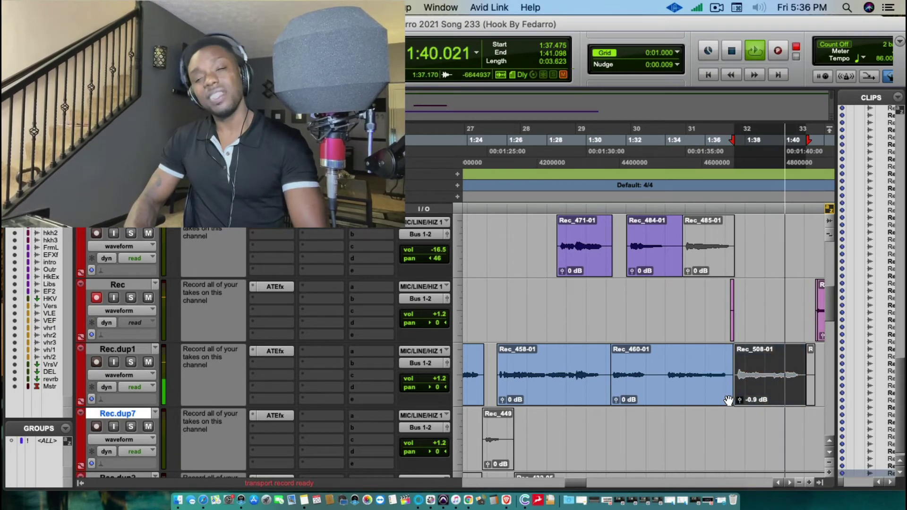
key("space")
left_click(711, 265)
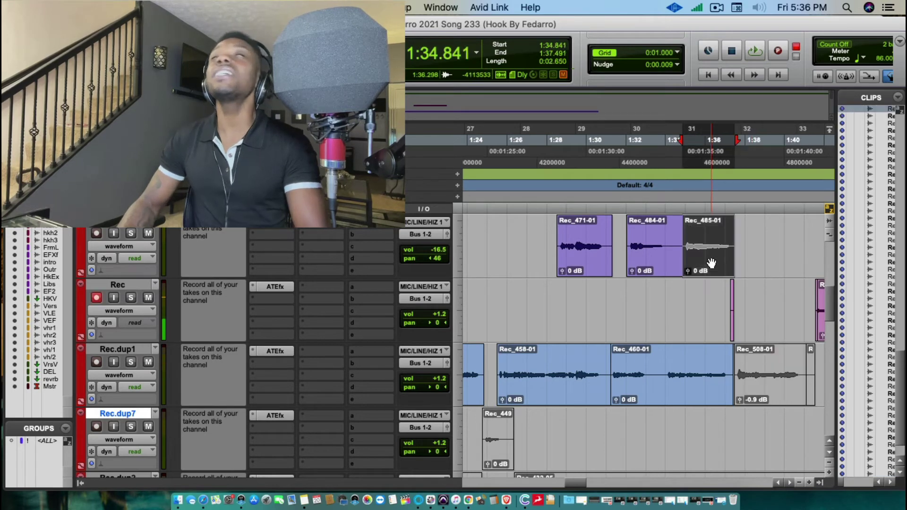
key("space")
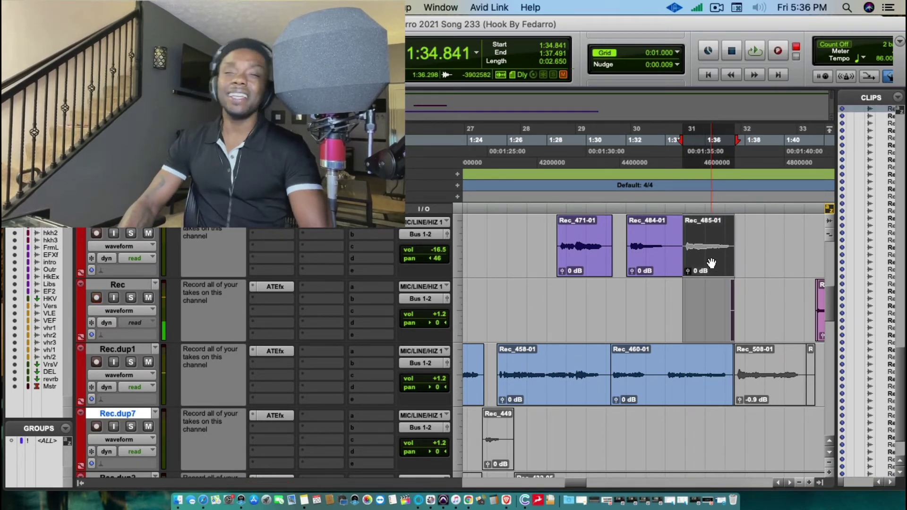
- Try two further vocal takes on Rec around 1:37.5, starting playback at 1:36.432 and 1:36.197
left_click(713, 166)
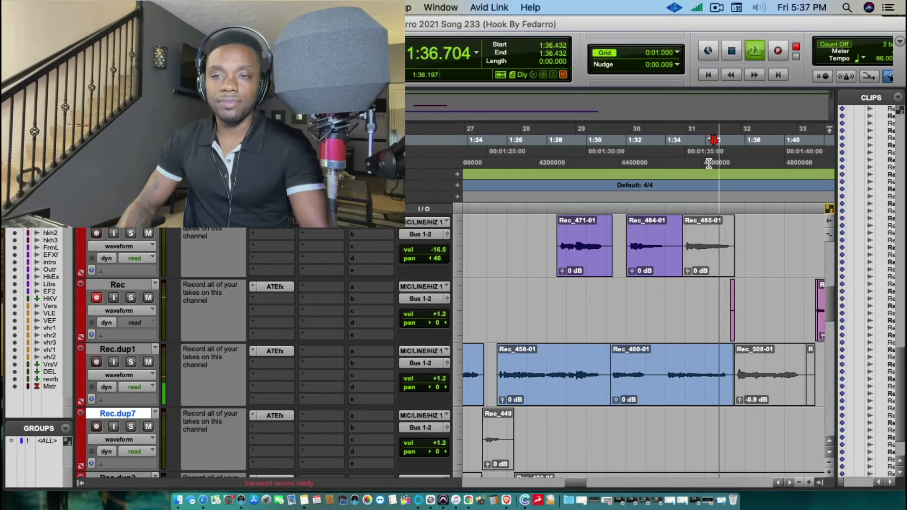
key("super+space")
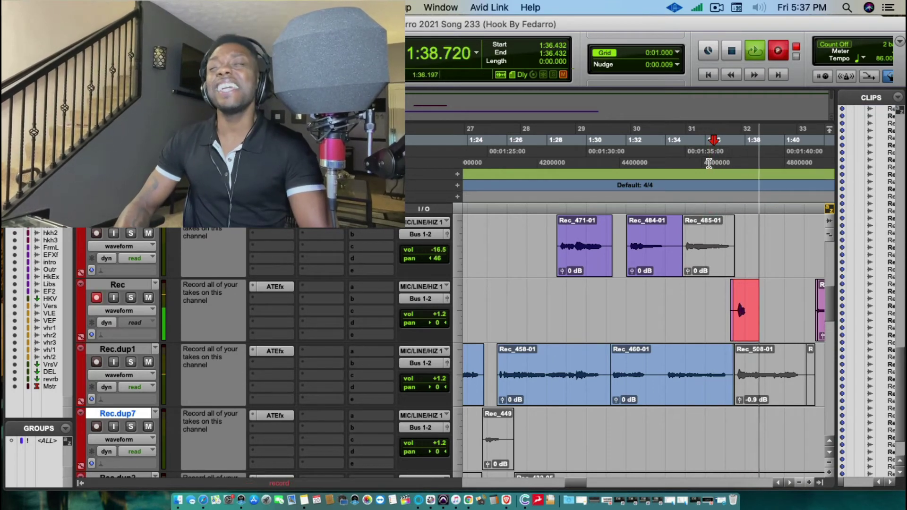
key("space")
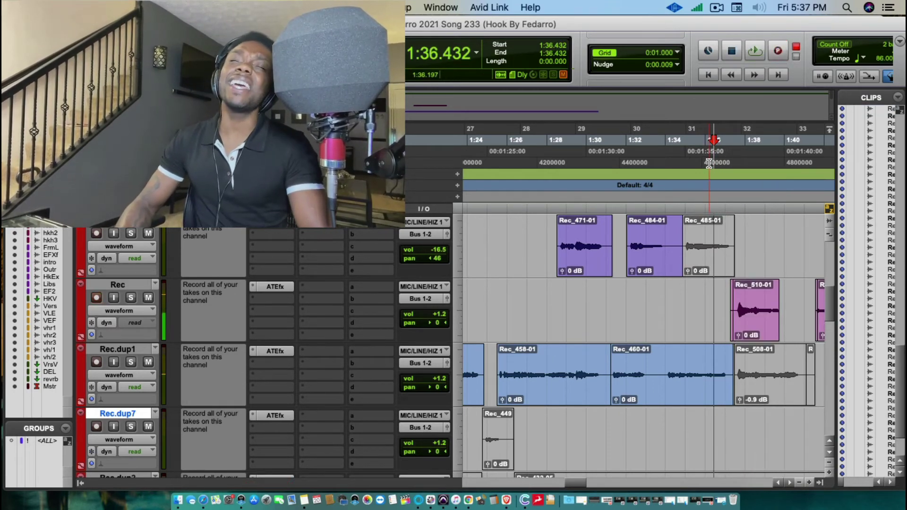
key("space")
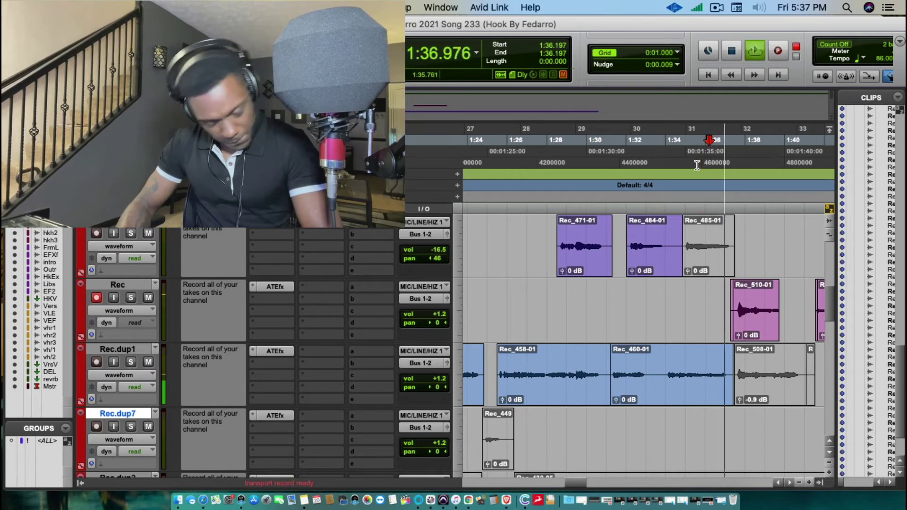
key("super+space")
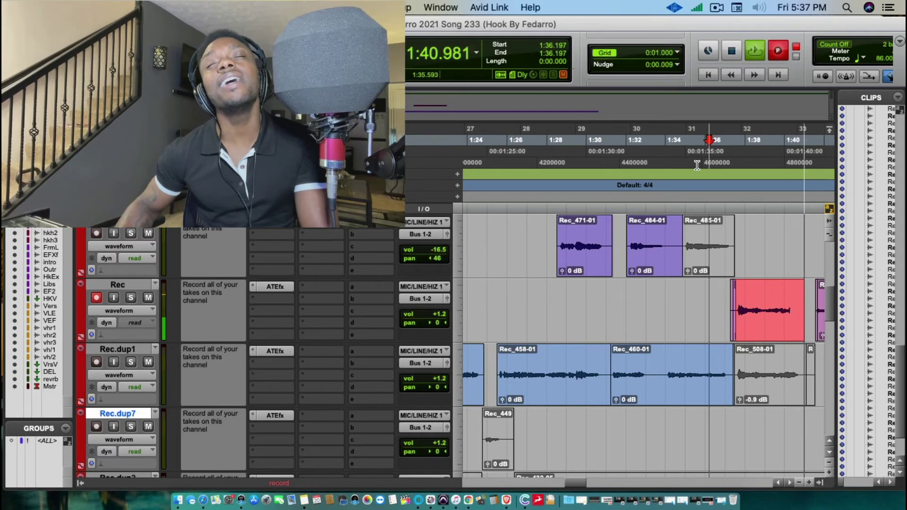
key("space")
- Retake the same line on Rec four times from about 1:37.5, with playback starting at 1:35.593 and 1:35.560
left_click(697, 165)
key("space")
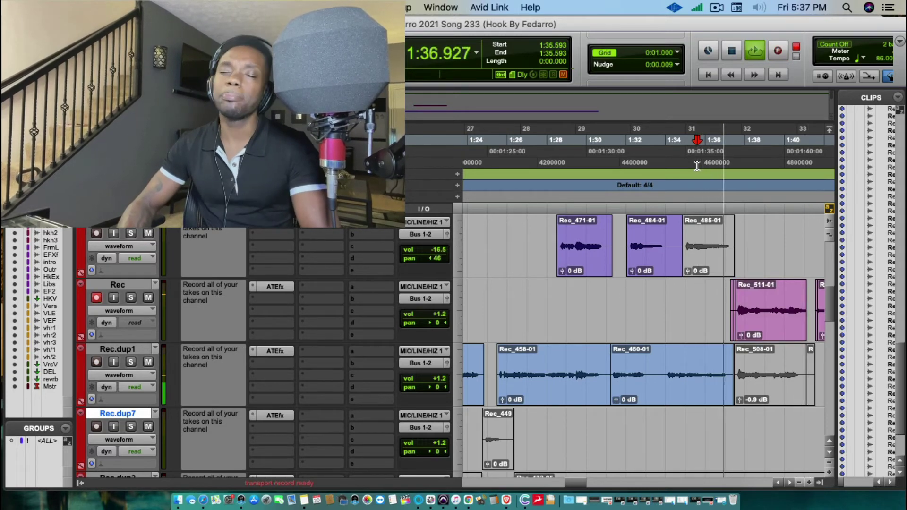
key("super+space")
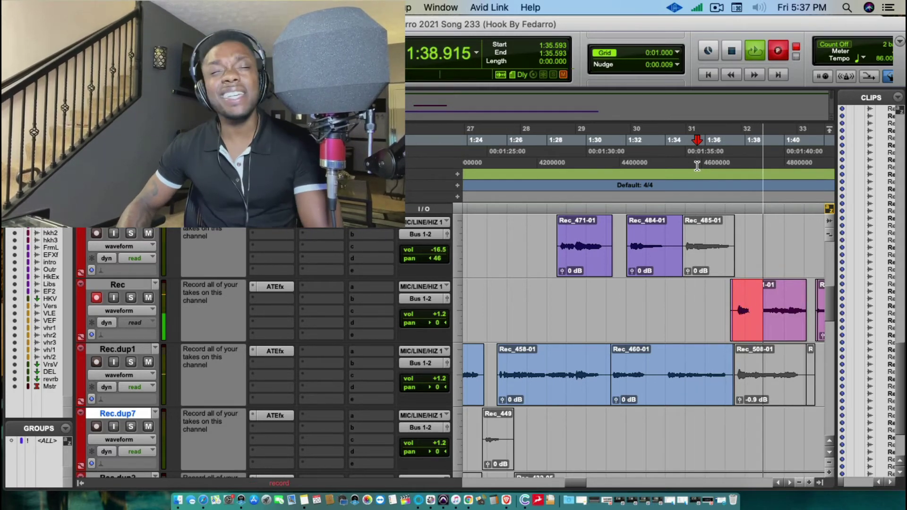
key("space")
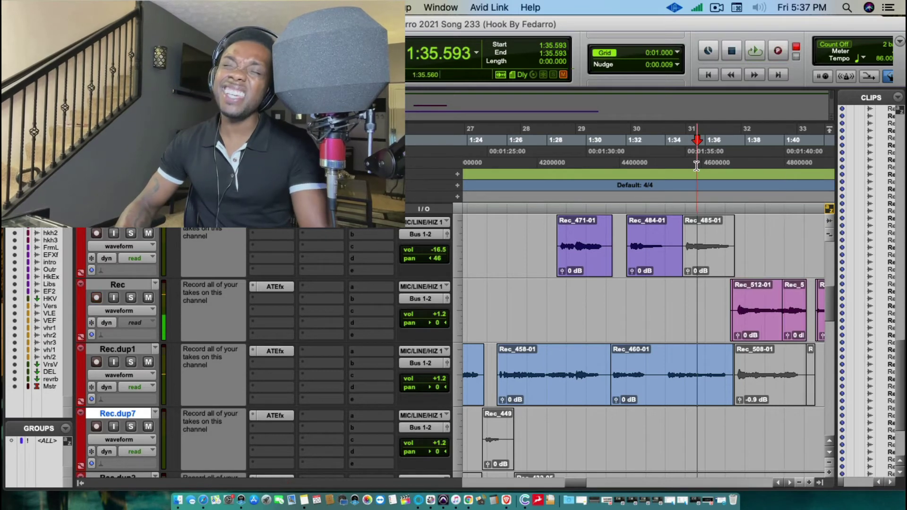
key("space")
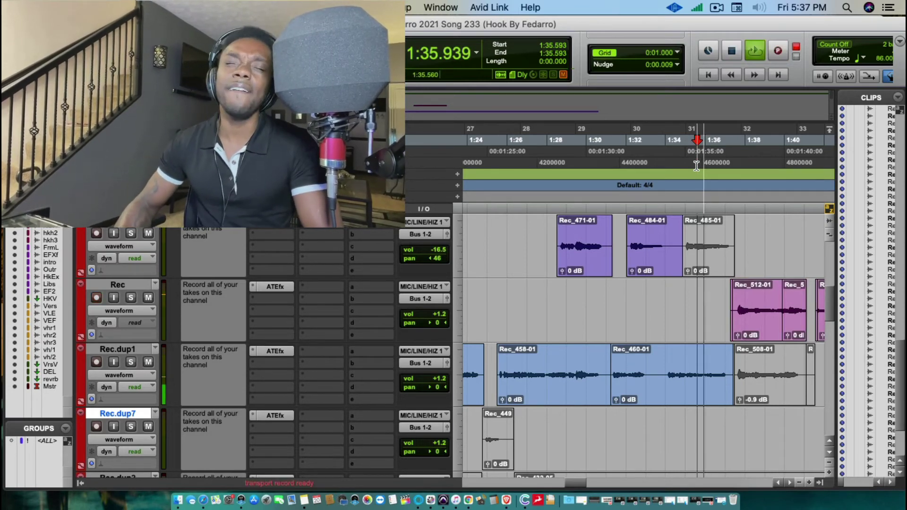
key("super+space")
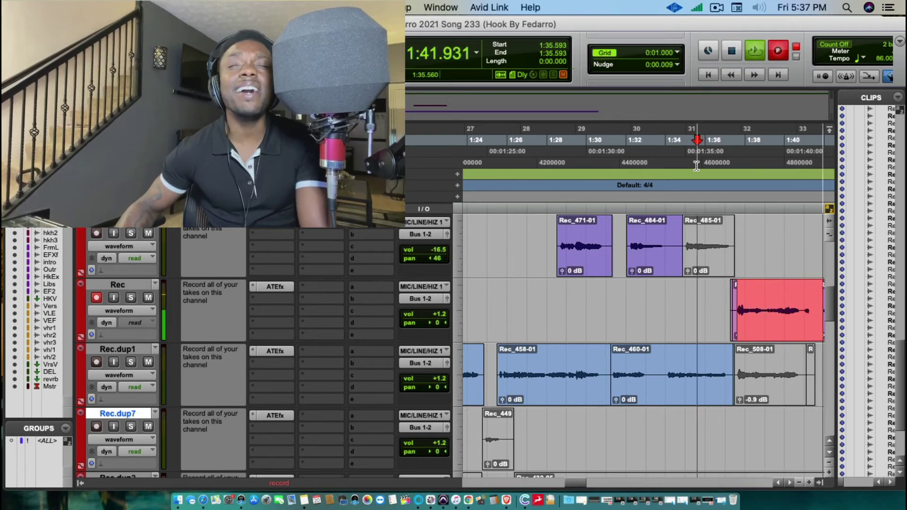
key("space")
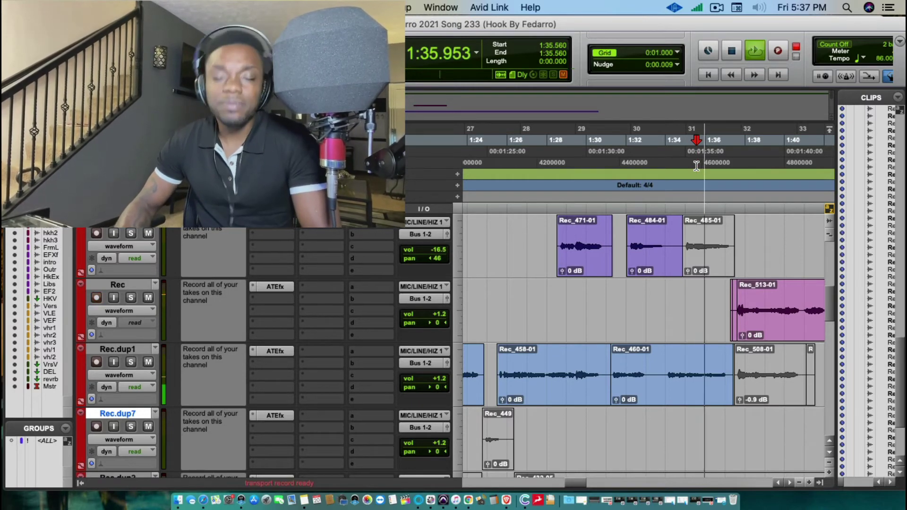
key("super+space")
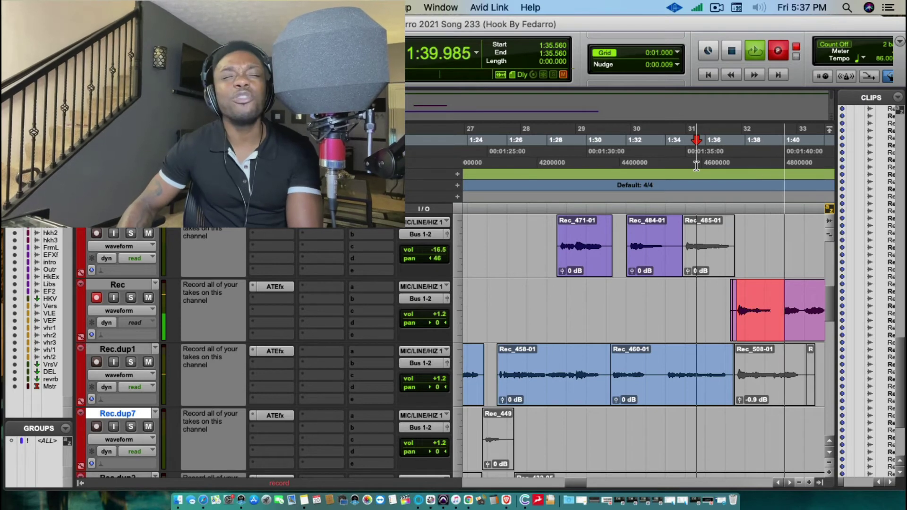
key("space")
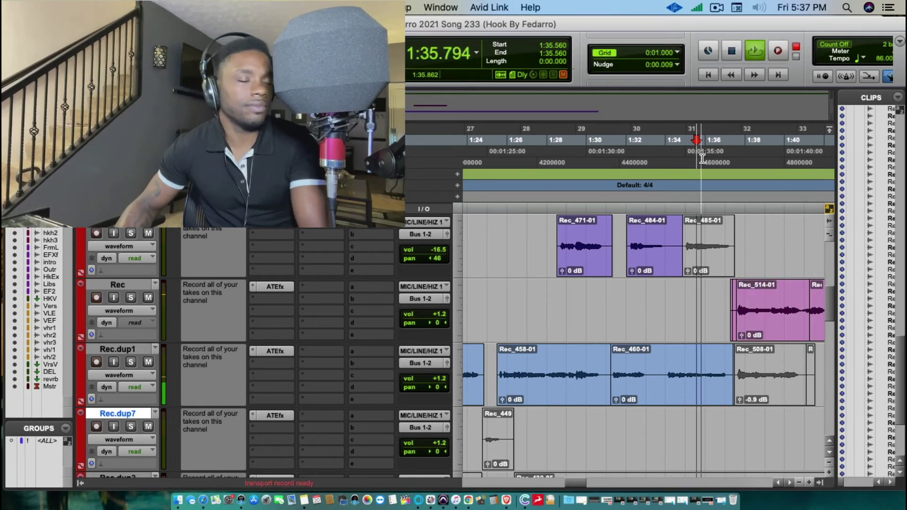
key("super+space")
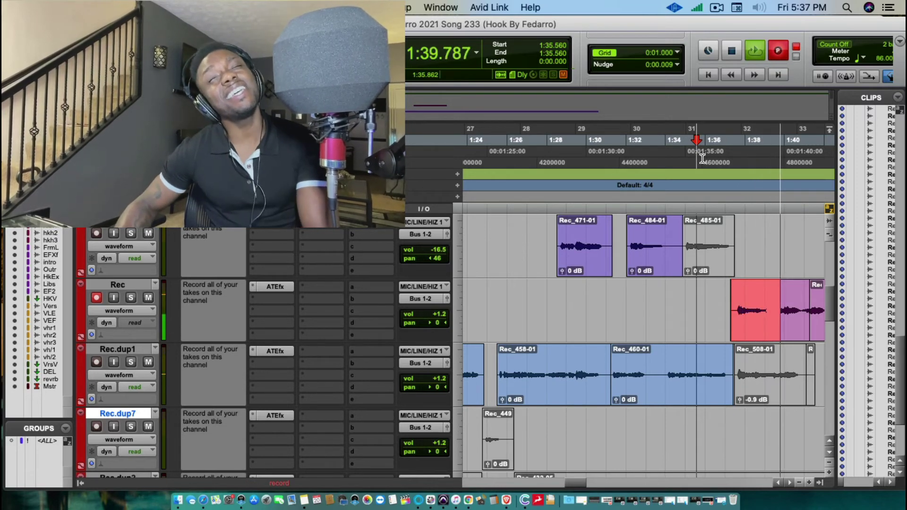
key("space")
- Record a take of about 4.4 seconds on Rec and move its clip straight down to Rec.dup1 at 1:37.474
key("space")
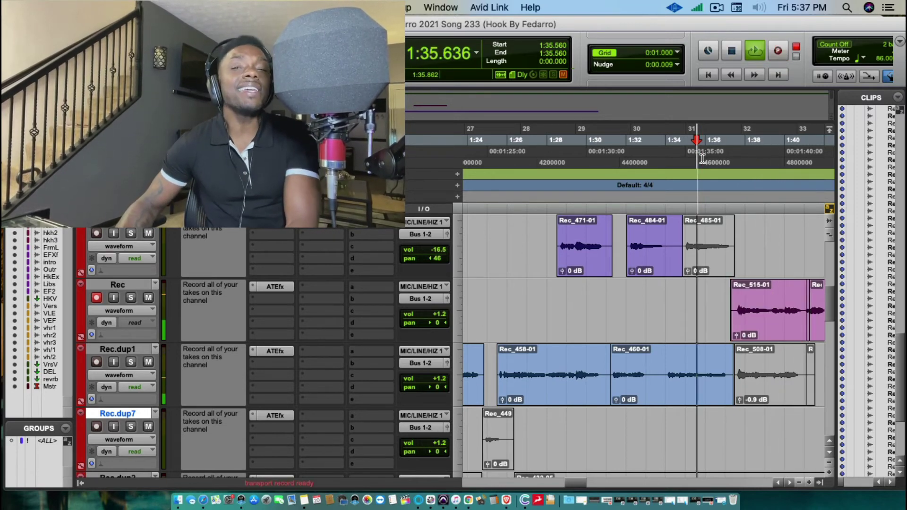
key("super+shift+space")
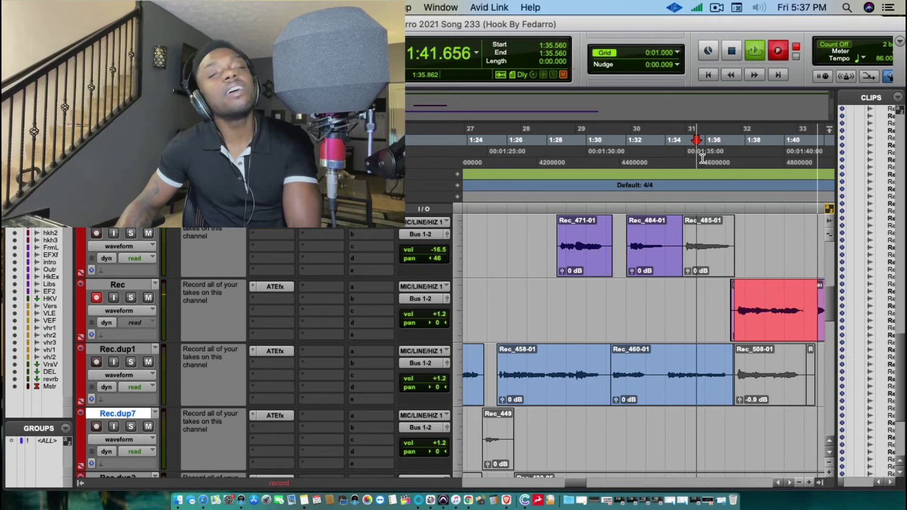
key("space")
key("space")
left_click_drag(737, 307, 737, 370)
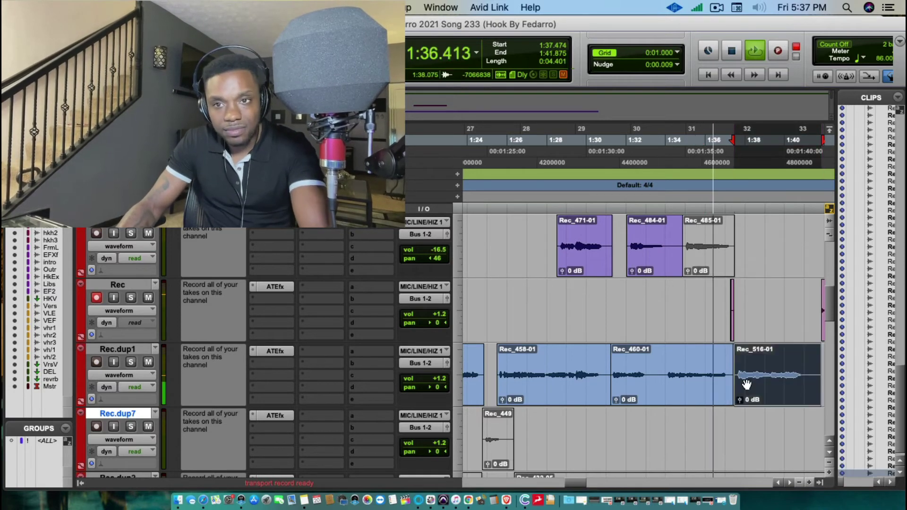
key("super+bracketleft")
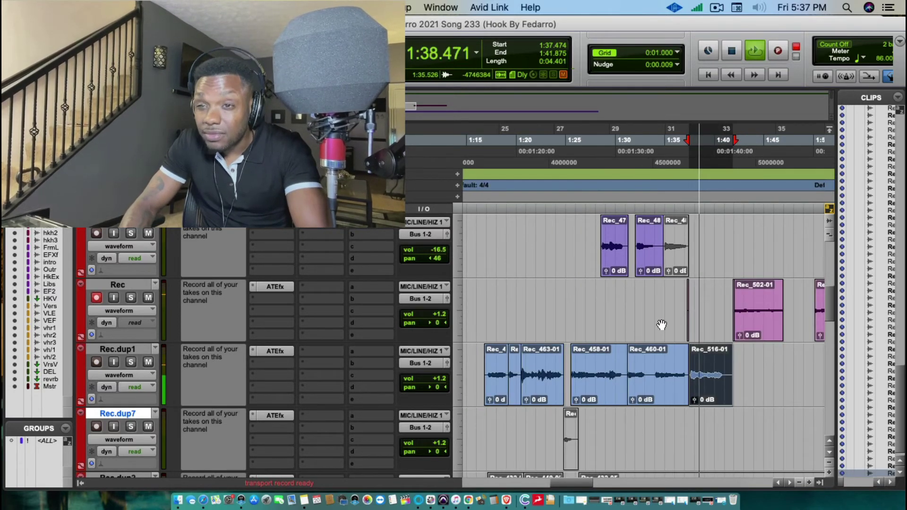
- Try two vocal takes on Rec around 1:20, starting playback at 1:17.481 and 1:18.822
left_click(751, 335)
left_click(491, 151)
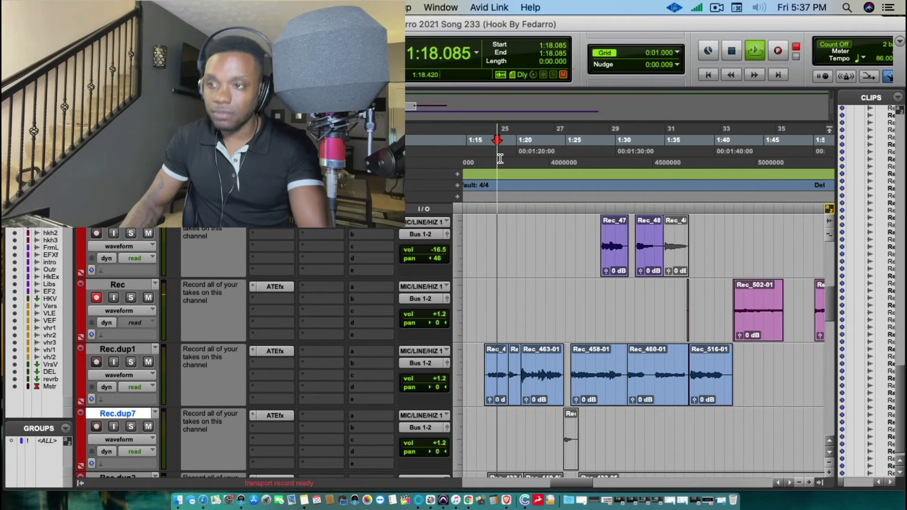
left_click(491, 151)
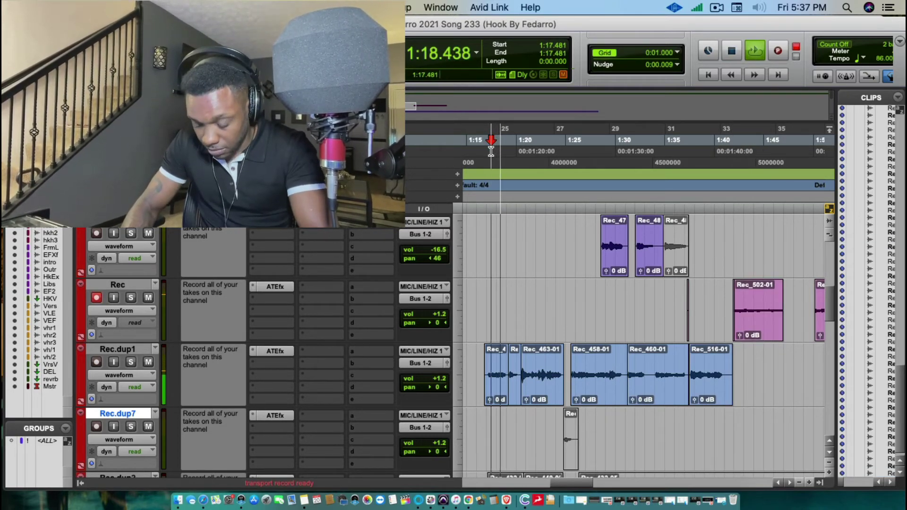
key("super+bracketright")
key("super+space")
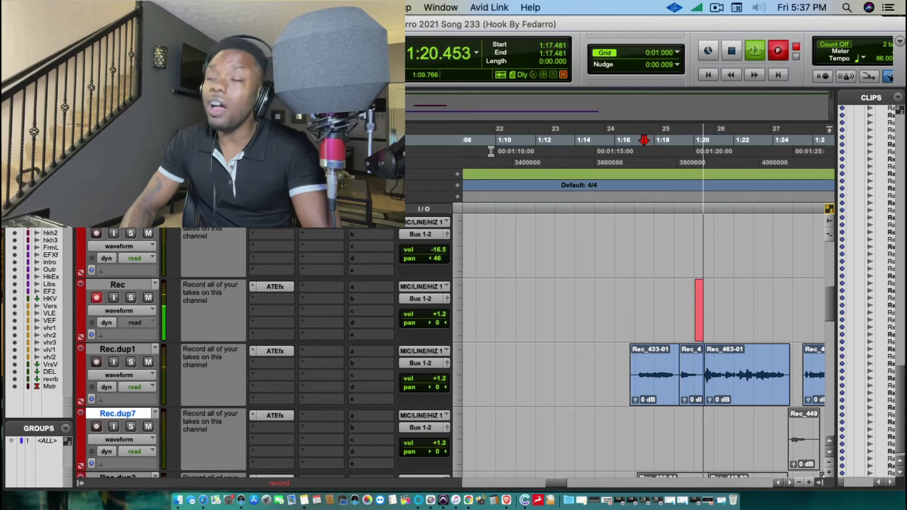
key("space")
left_click(670, 151)
key("super+space")
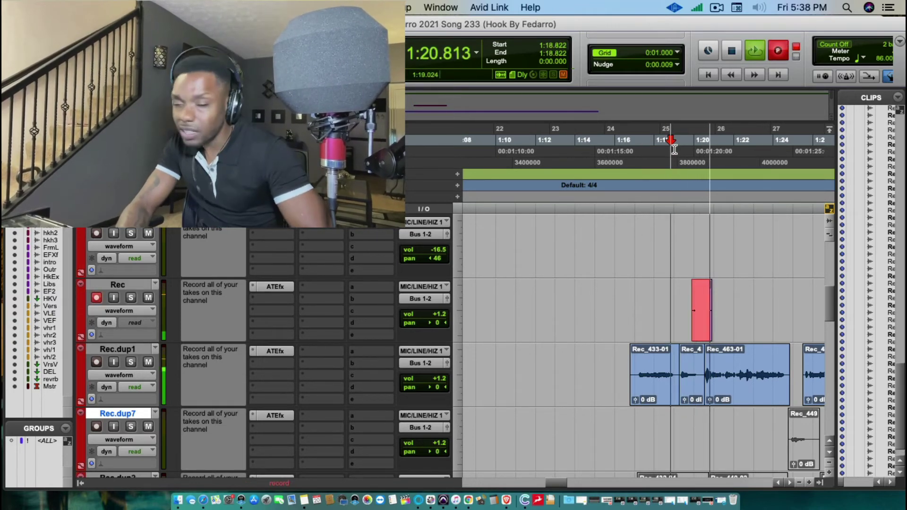
key("space")
- Record a take on Rec from about 1:20 to 1:24.7, starting playback at 1:18.722, and set Rec's volume to -1.3 dB
left_click(669, 152)
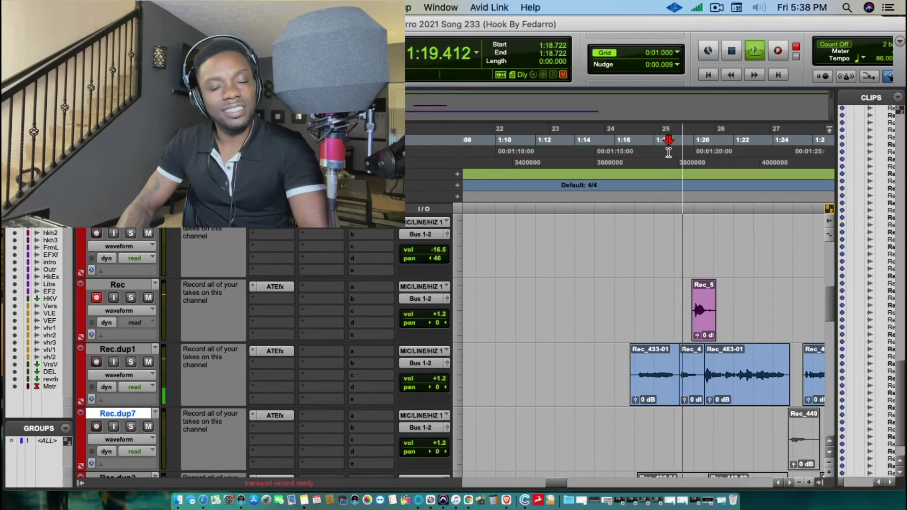
key("super+space")
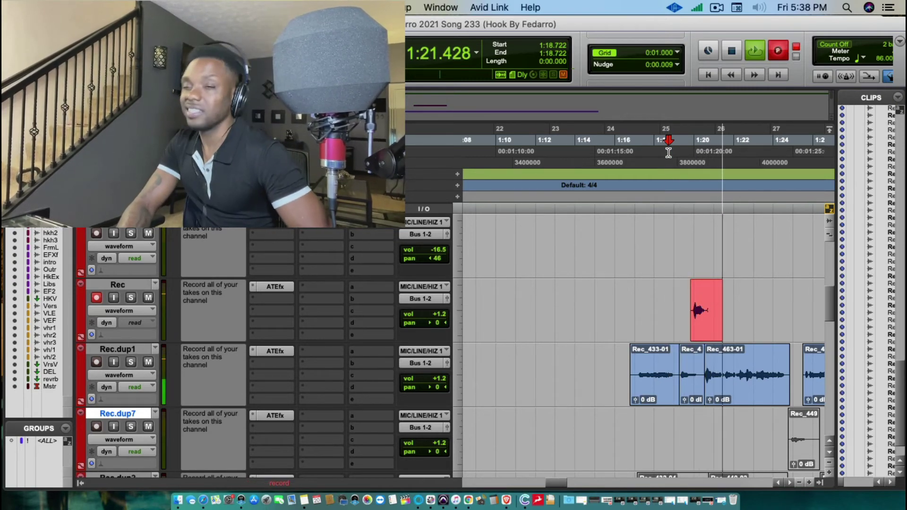
left_click_drag(431, 311, 431, 317)
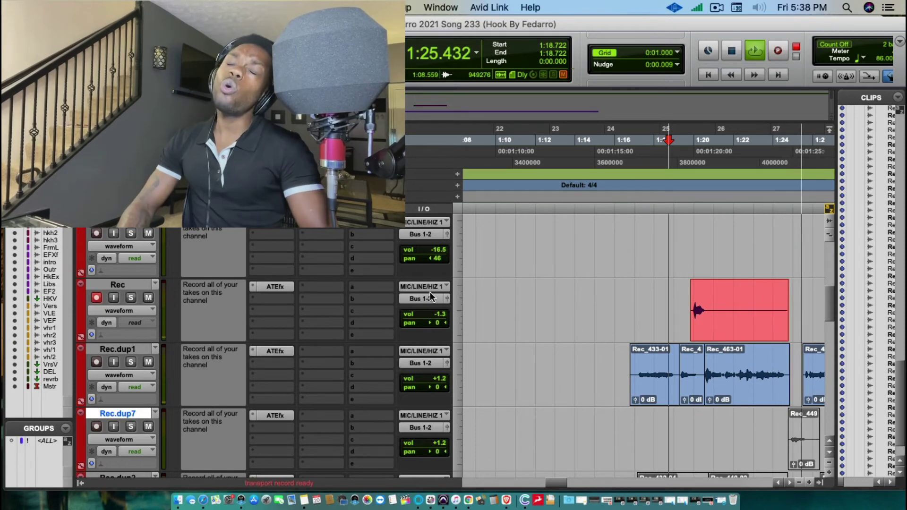
key("space")
- Record the next take on Rec from about 1:24.7 to 1:31.5, starting playback at 1:22.747
left_click(750, 148)
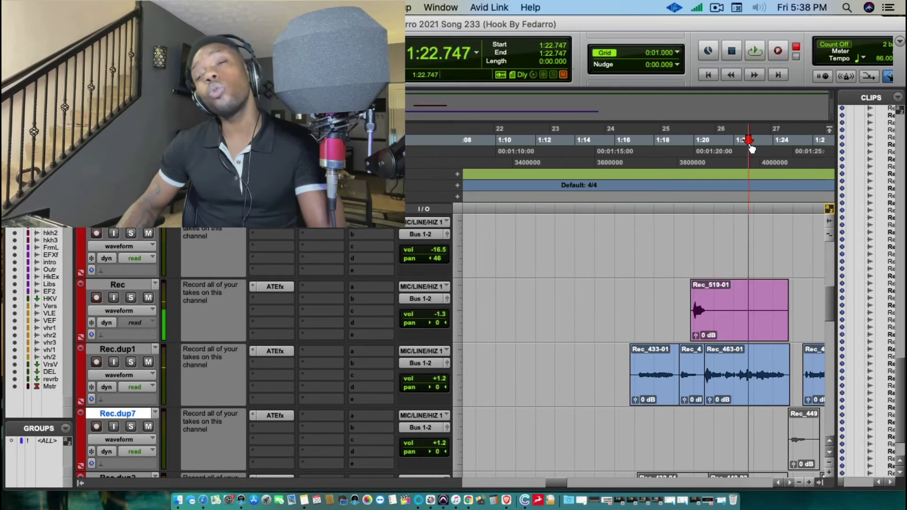
key("space")
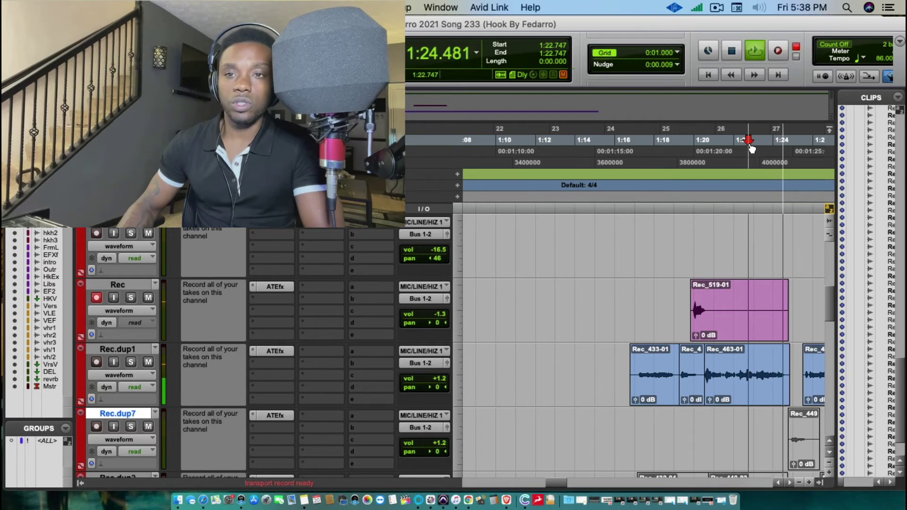
key("super+space")
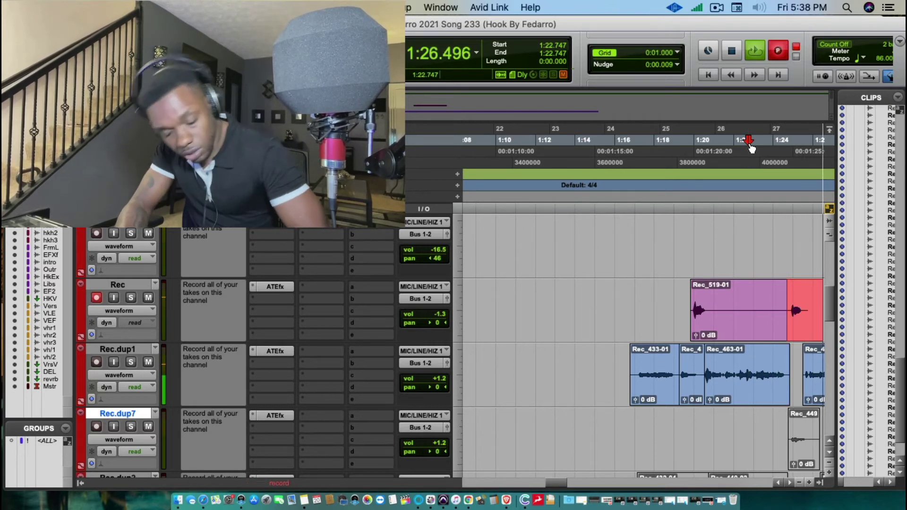
key("super+bracketleft")
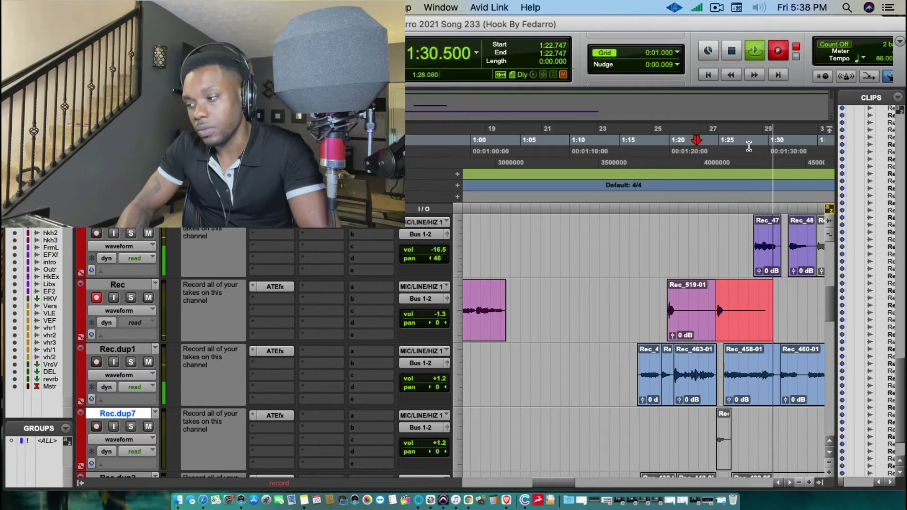
key("space")
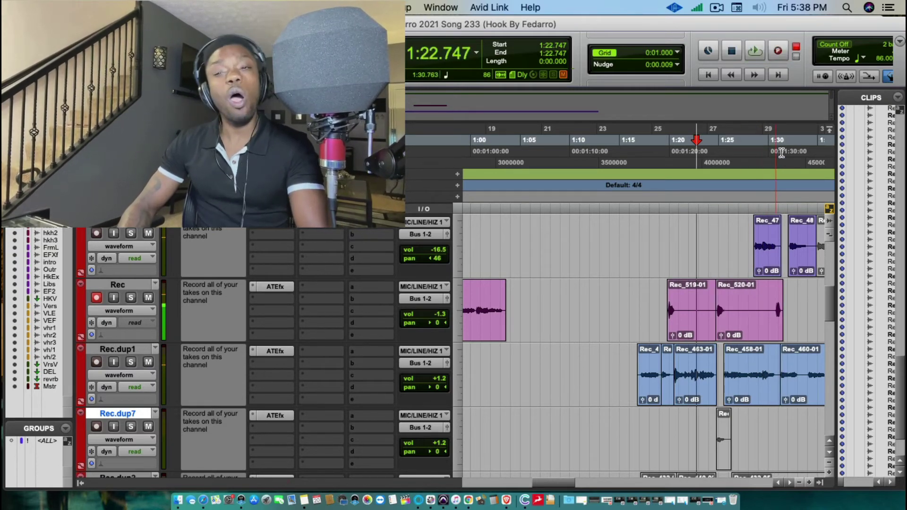
- Punch in a replacement take on Rec at about 1:30.3, starting playback at 1:29.220 and again at 1:28.885
left_click(760, 160)
key("space")
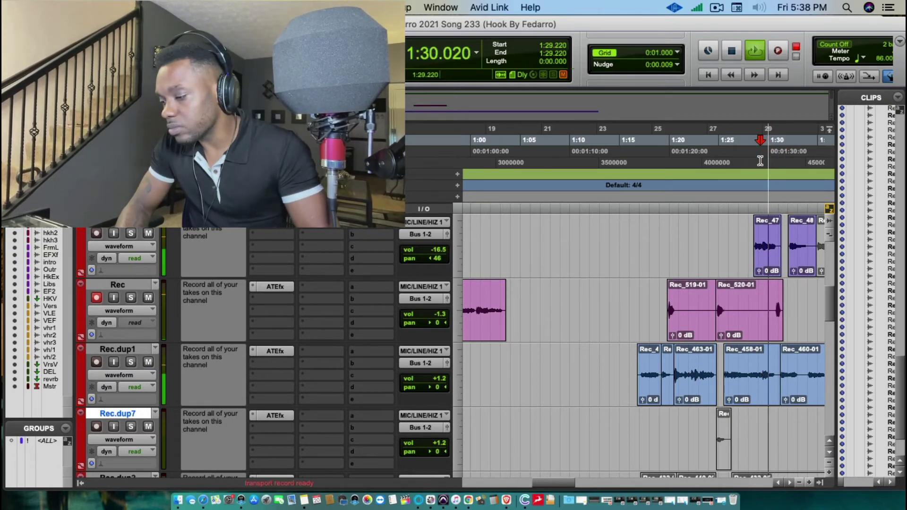
key("super+space")
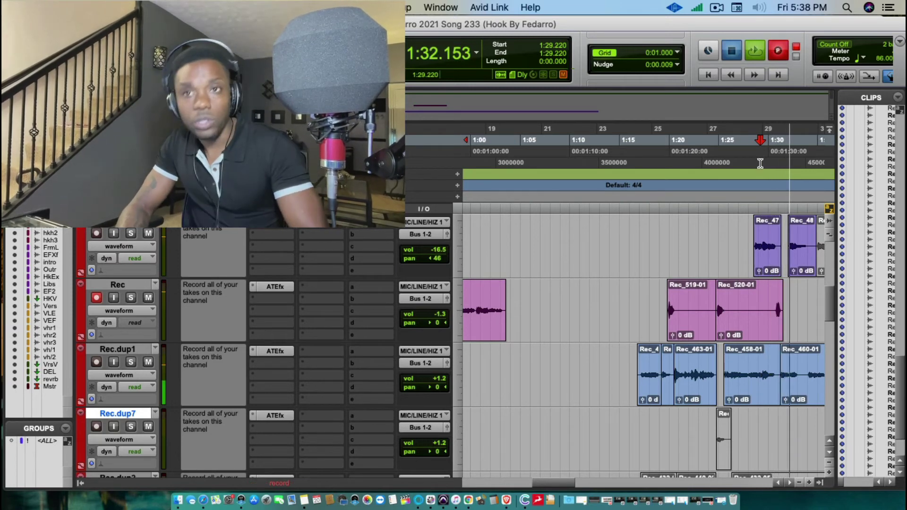
key("space")
left_click(757, 155)
key("space")
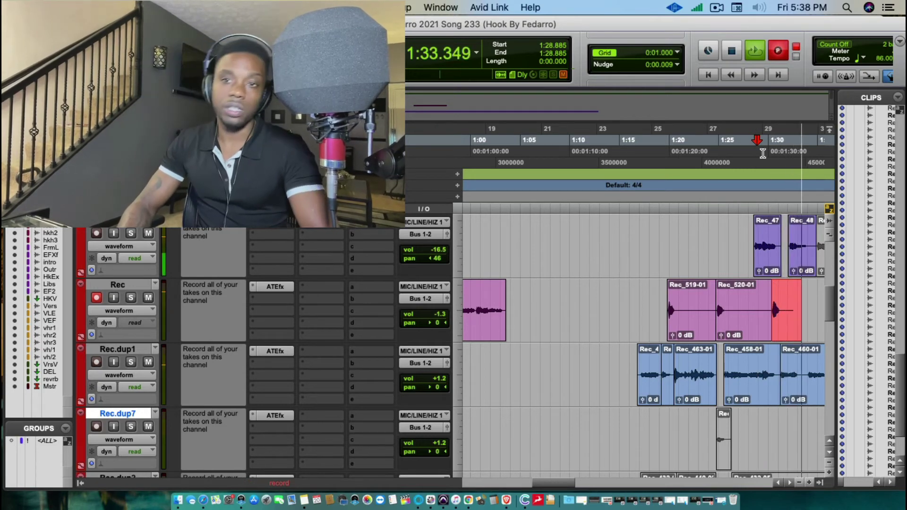
key("space")
- Try a vocal take on Rec at about 1:32.7, starting playback at 1:31.300
left_click(787, 155)
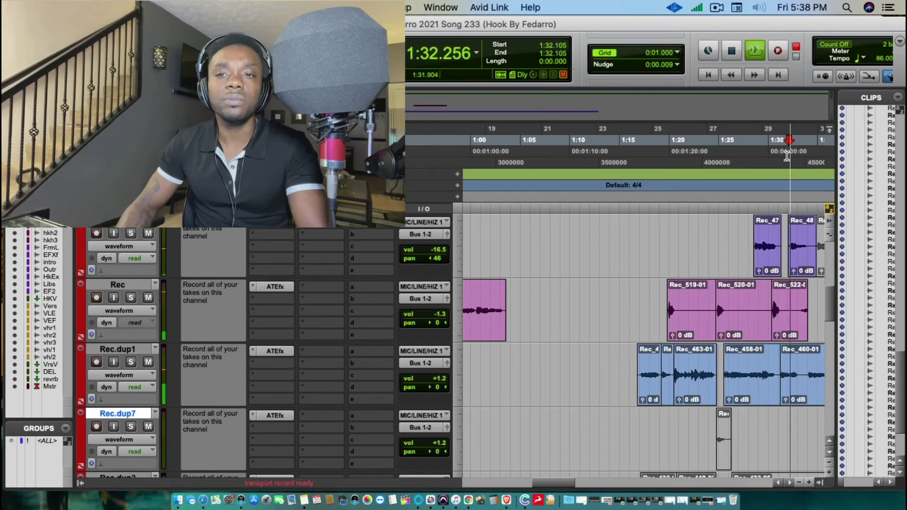
key("space")
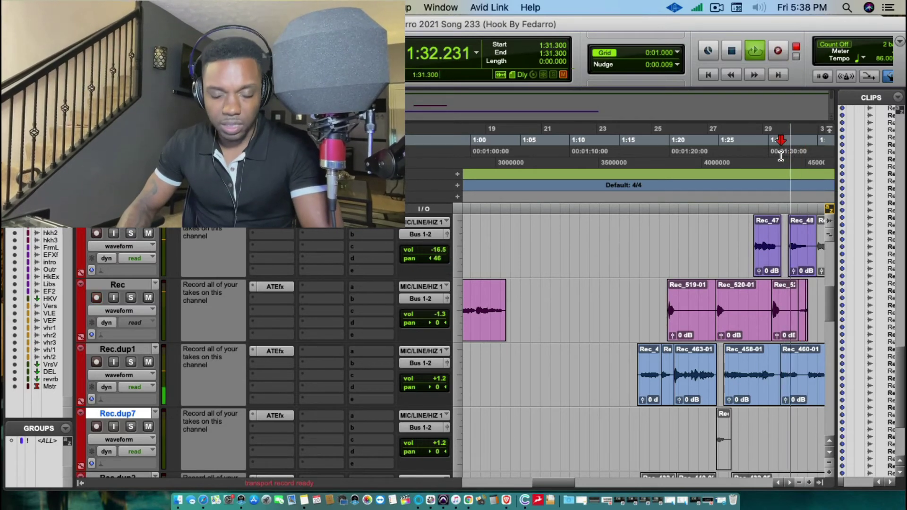
key("super+space")
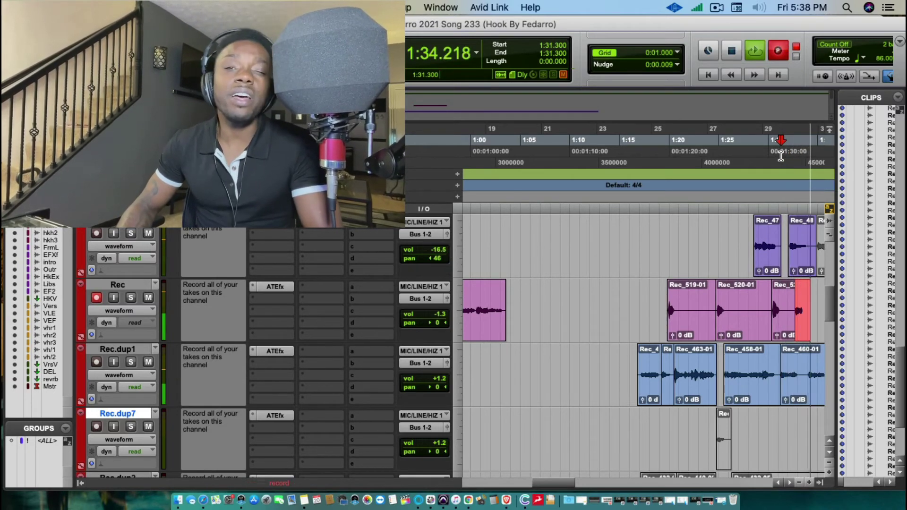
key("space")
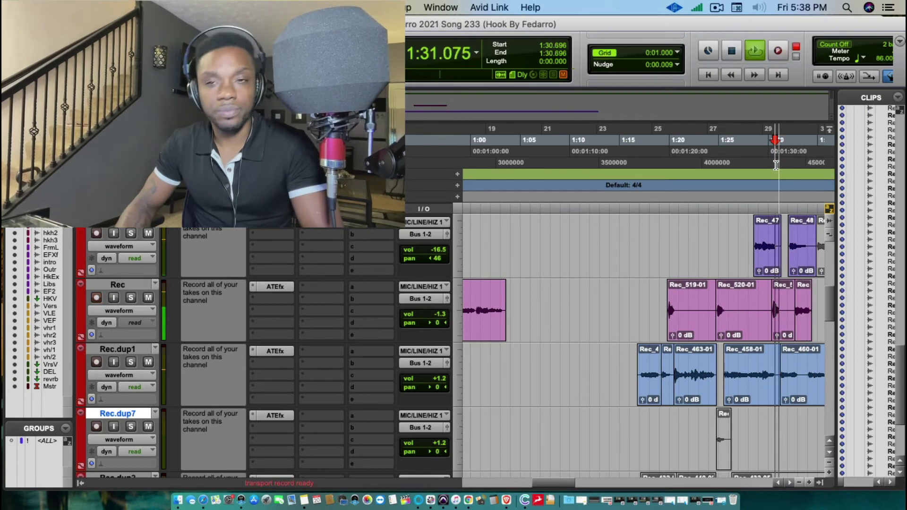
- Record a take on Rec with playback starting at 1:30.696, continuing past 1:41, and set the clip gain of Rec_516-01 to -1.8 dB
key("super+space")
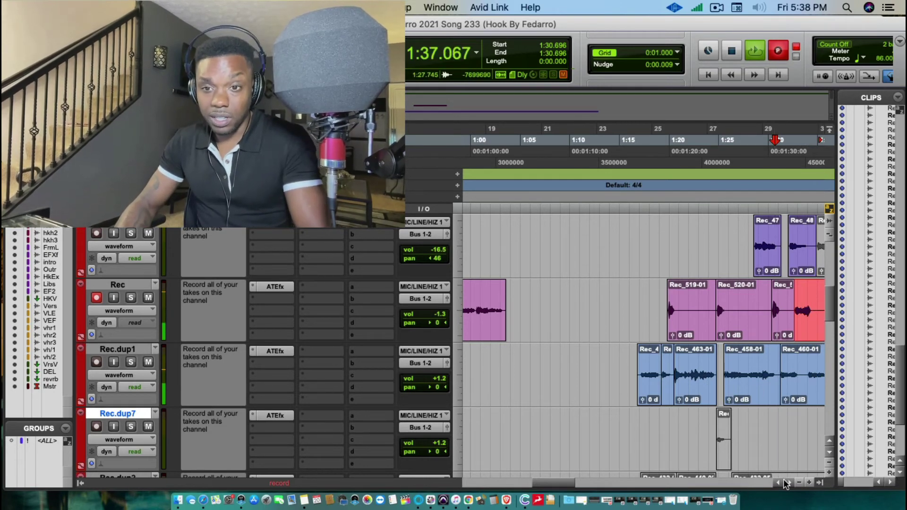
scroll(785, 483, "right", 5)
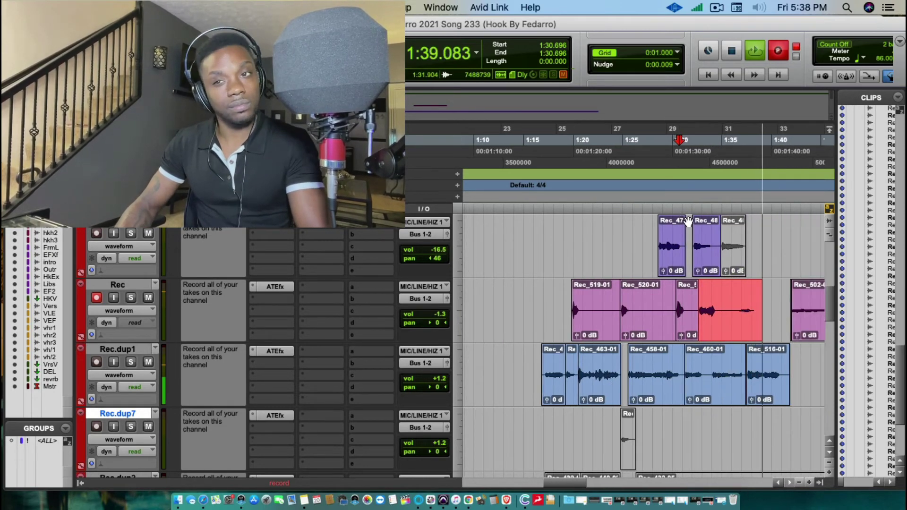
left_click_drag(750, 399, 751, 400)
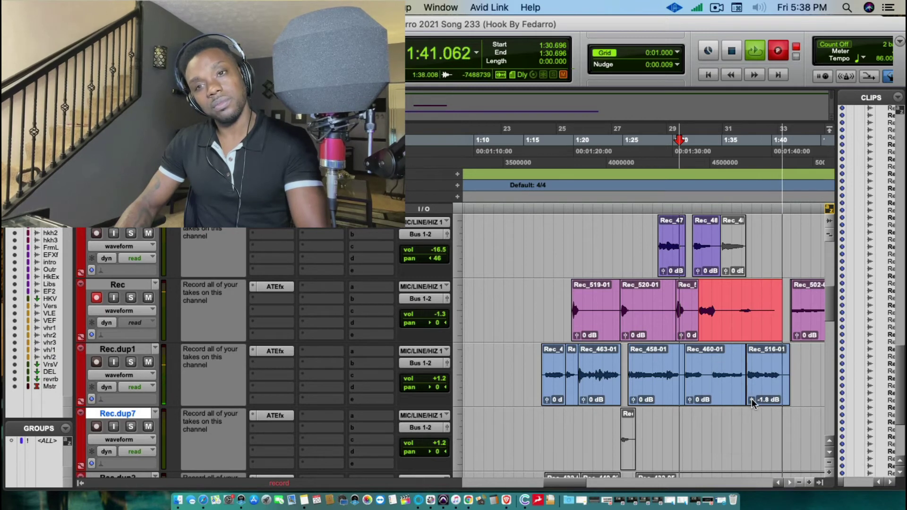
key("space")
- Clear the stretch of the new take after 1:34.922 and move its first part up to Rec.dup6 at 1:32.651, replacing the old clip
left_click(685, 161)
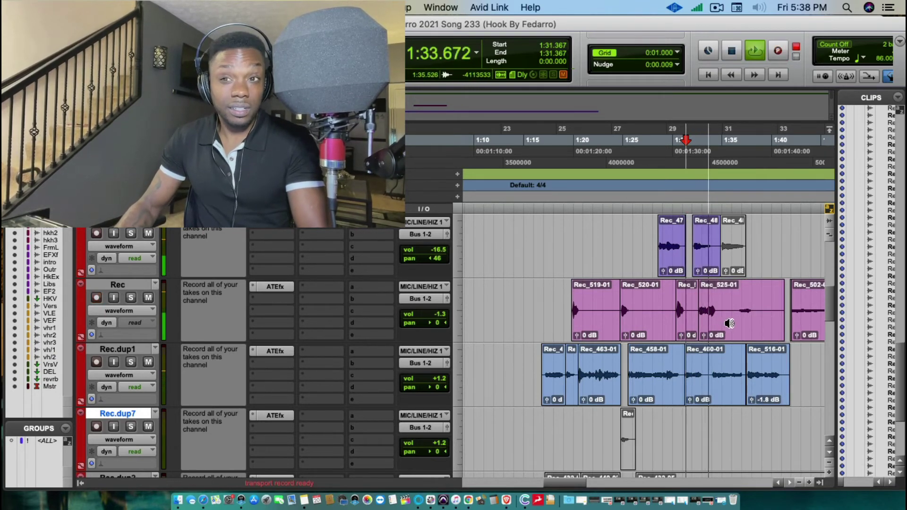
key("Delete")
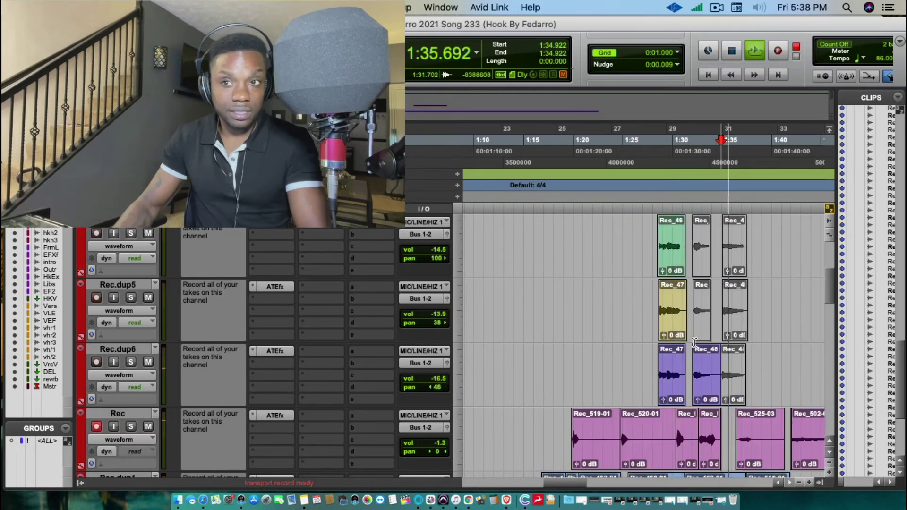
scroll(734, 333, "up", 2)
left_click(701, 309)
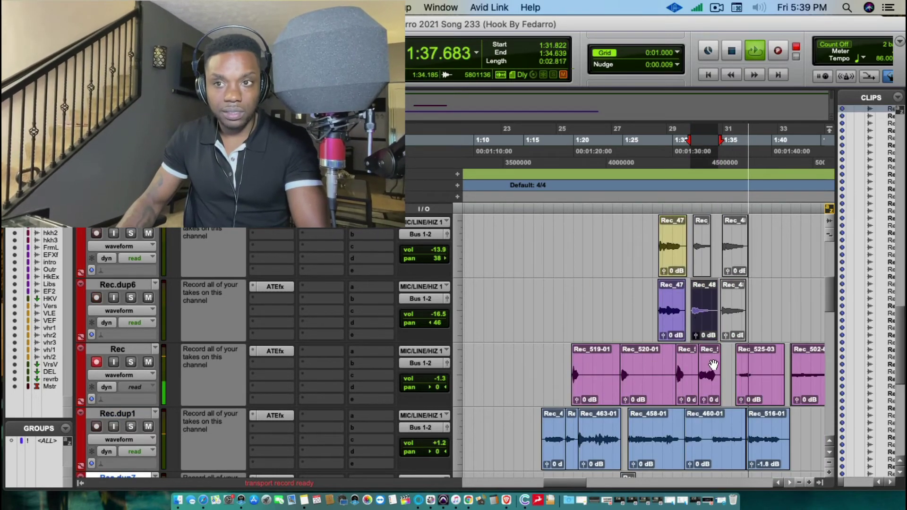
left_click_drag(713, 364, 711, 311)
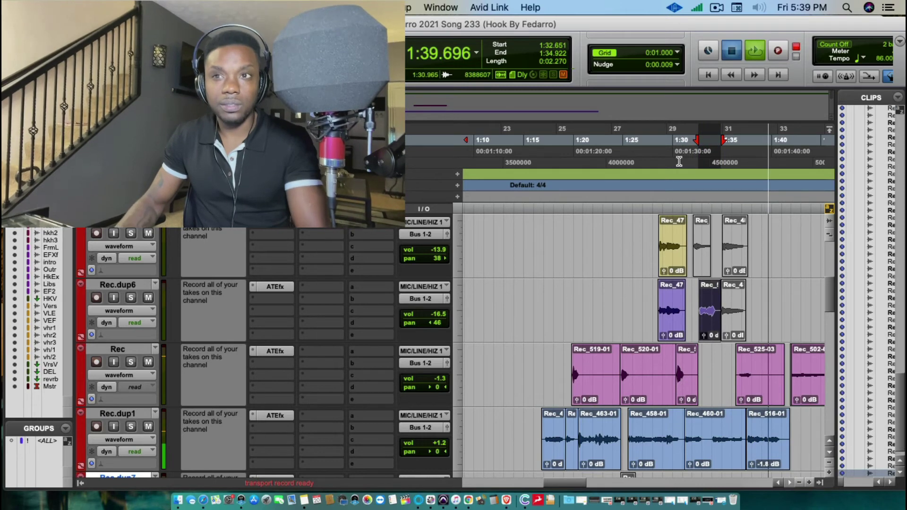
- Record another layer from 1:30.696, move its clip to Rec.dup5 at 1:32.493, and delete the leftover clip after 1:30.351 on Rec
left_click(679, 161)
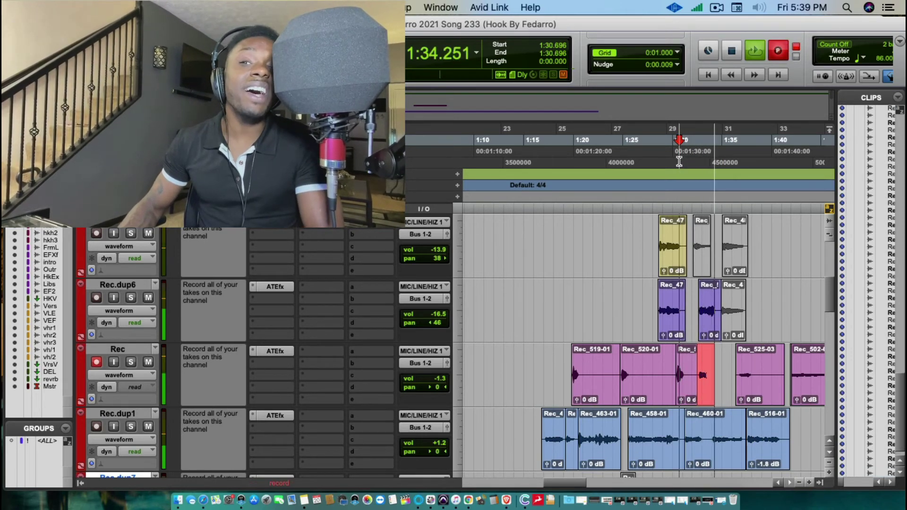
left_click(704, 276)
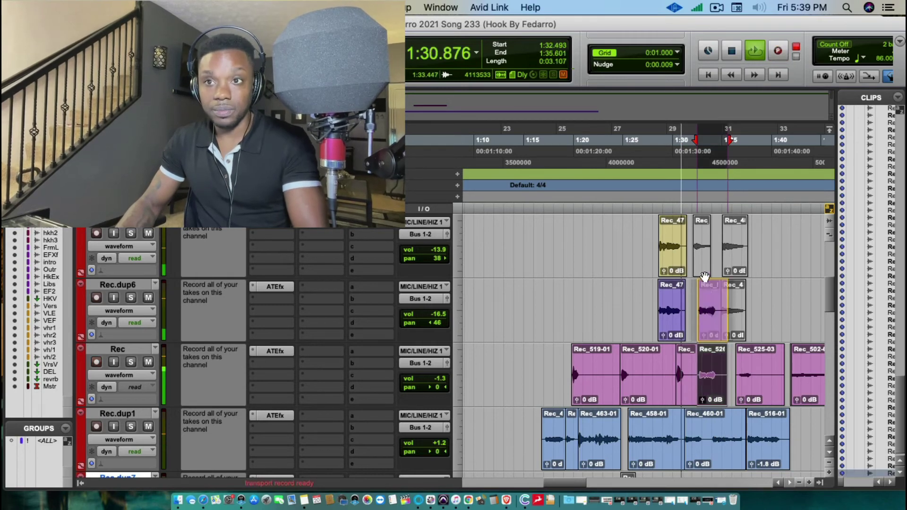
left_click(677, 359)
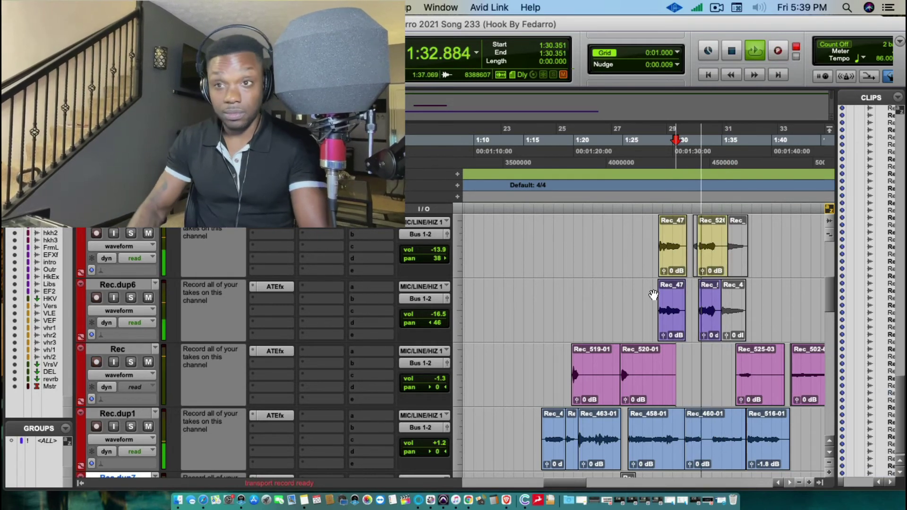
- Record a further layer on Rec with playback starting at 1:30.897 and move its 2.8-second clip up to Rec.dup4 at 1:32.635
left_click(681, 163)
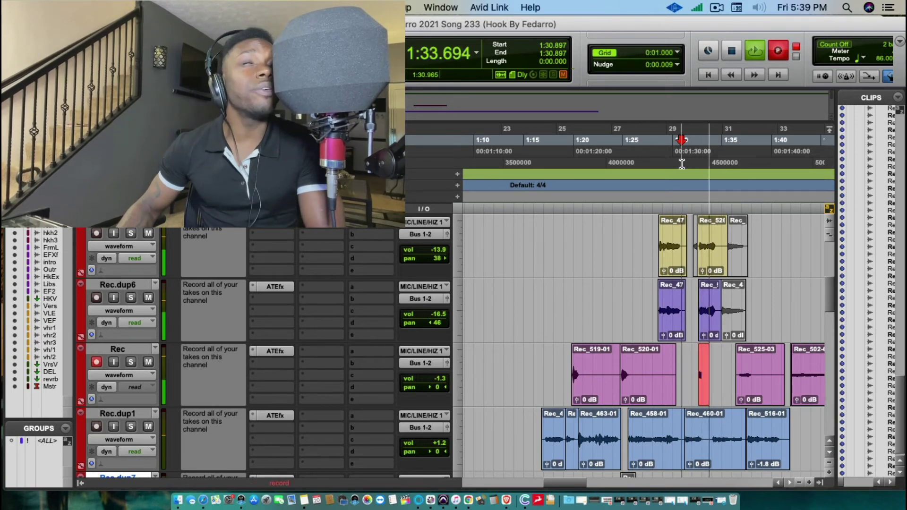
scroll(715, 368, "up", 2)
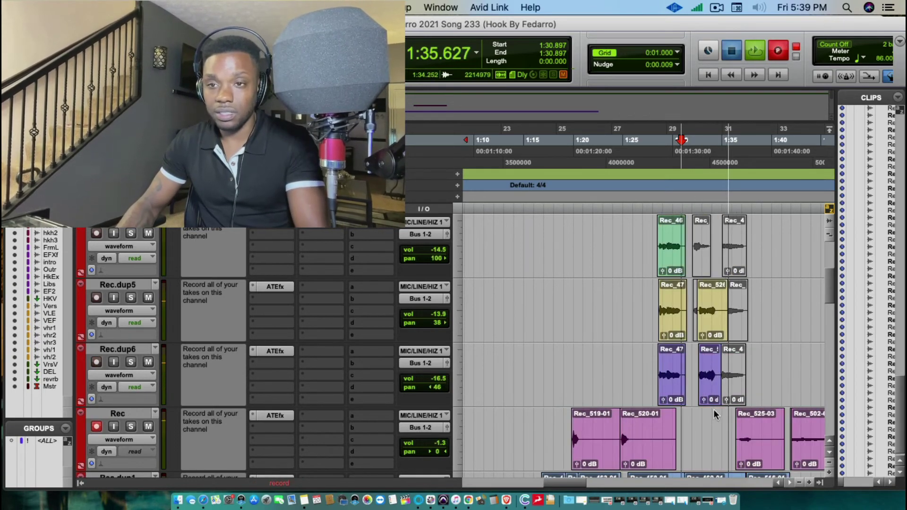
key("space")
left_click(713, 265)
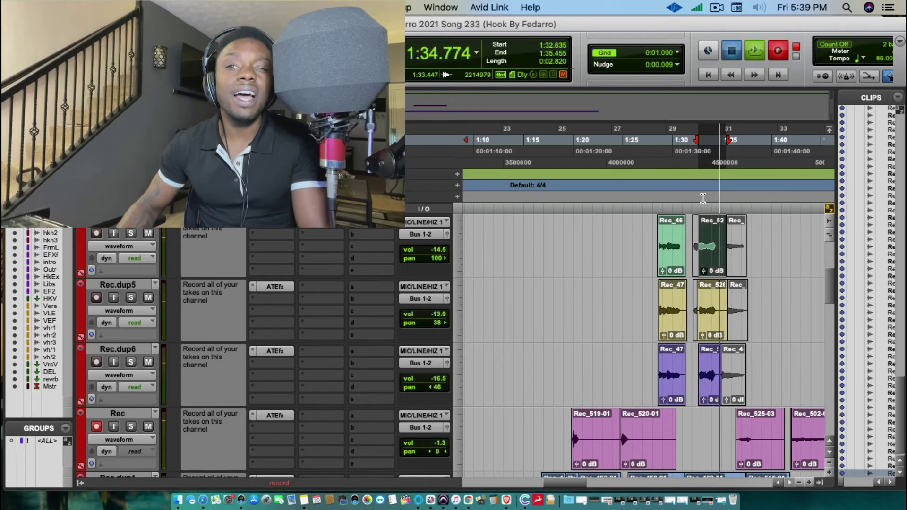
- Record one more layer on Rec from 1:30.830 and move its 3.7-second clip to the track directly above Rec.dup4 at 1:31.606
left_click(681, 165)
key("space")
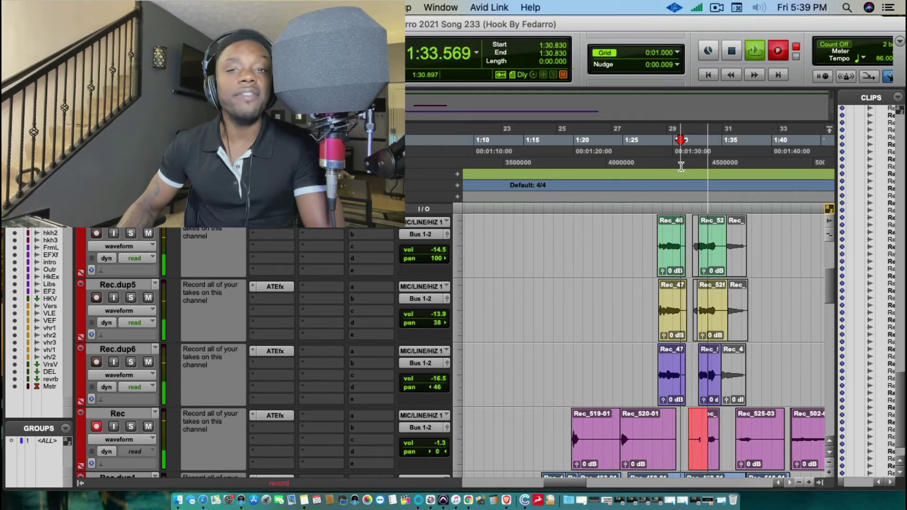
scroll(715, 258, "up", 2)
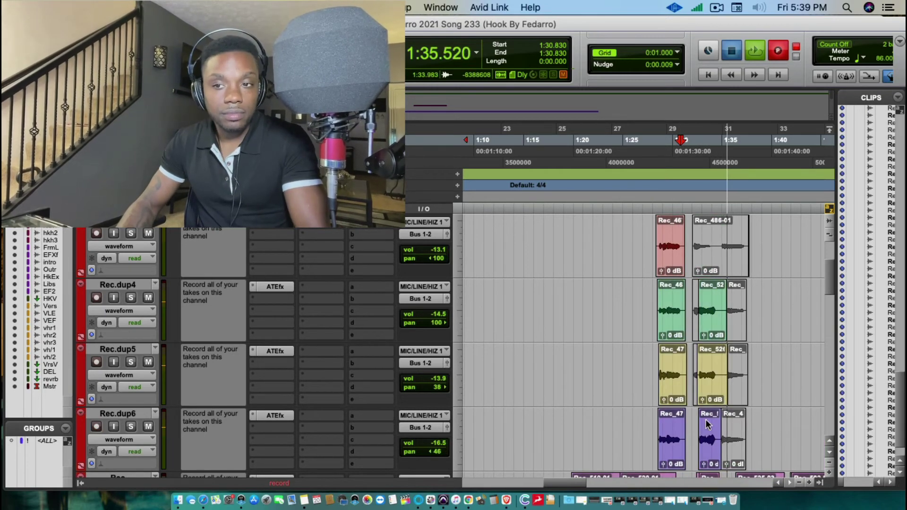
key("space")
left_click_drag(707, 424, 705, 255)
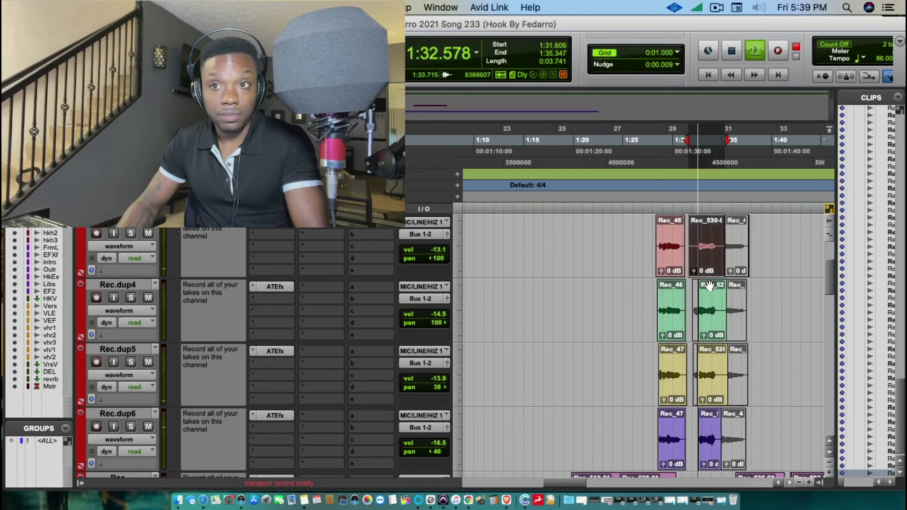
- Play back the stacked harmonies from 1:31.702 and examine how the clips line up on Rec.dup3 to Rec.dup6
scroll(707, 286, "down", 4)
scroll(706, 287, "up", 2)
key("space")
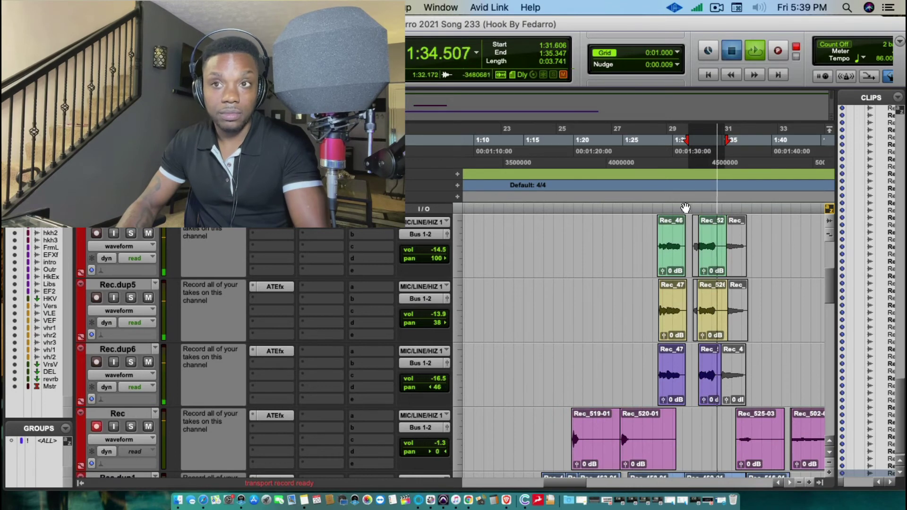
left_click(703, 174)
key("space")
left_click(690, 173)
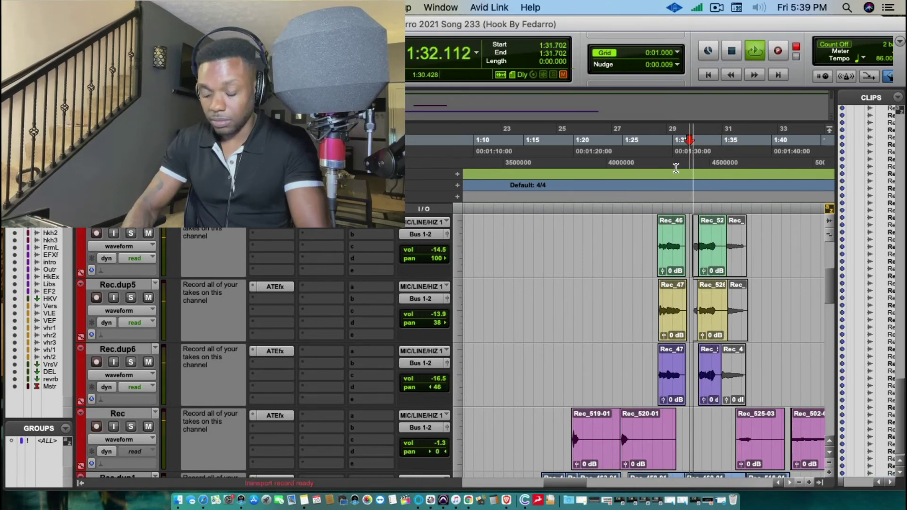
key("super+bracketright")
key("super+bracketright")
scroll(688, 263, "up", 2)
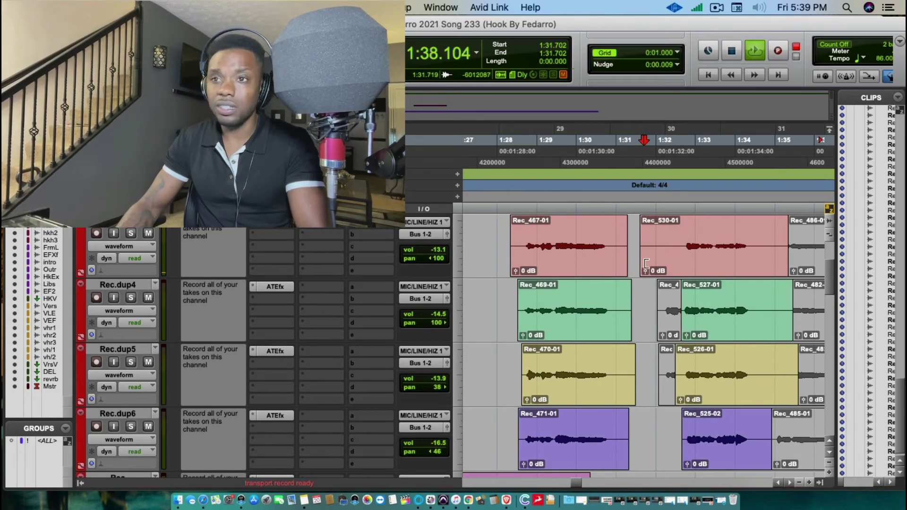
scroll(680, 422, "down", 5)
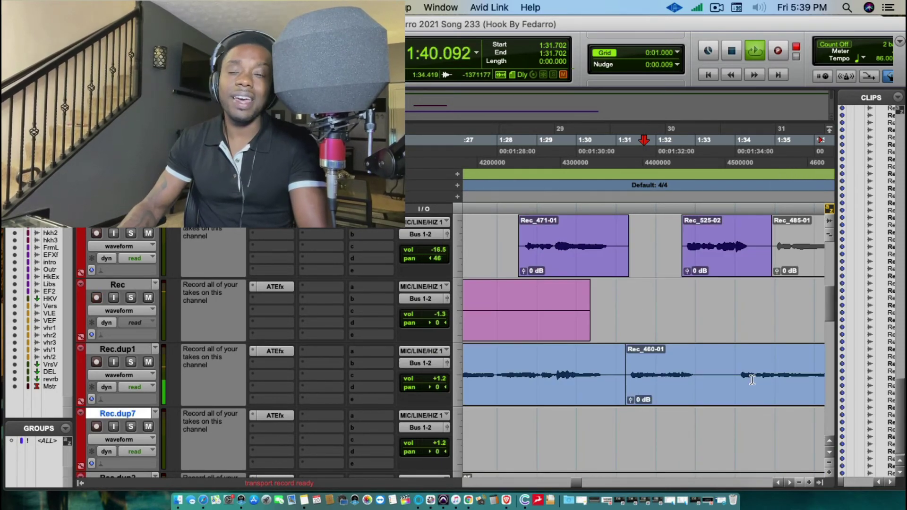
- Record a new take on Rec with playback starting at 1:35.000, punching in ahead of the old clip near 1:36
key("space")
key("r")
left_click(797, 376)
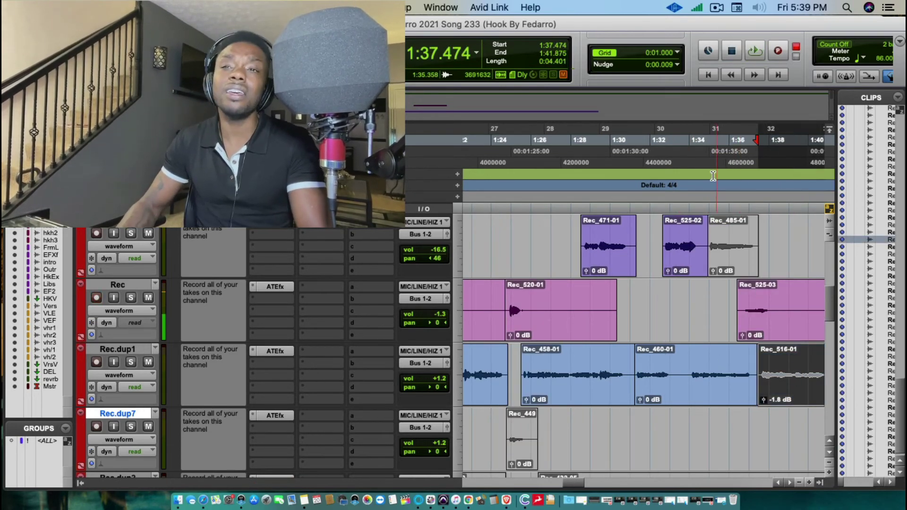
left_click(711, 155)
key("space")
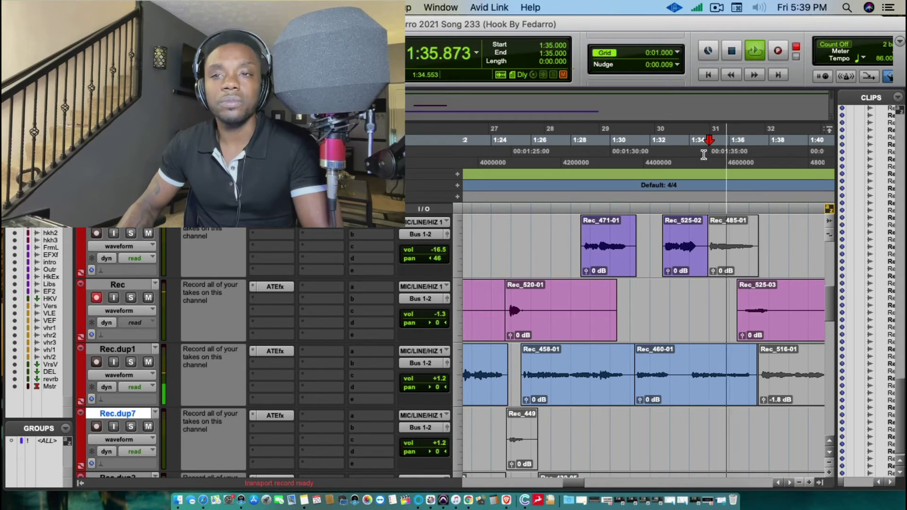
key("F12")
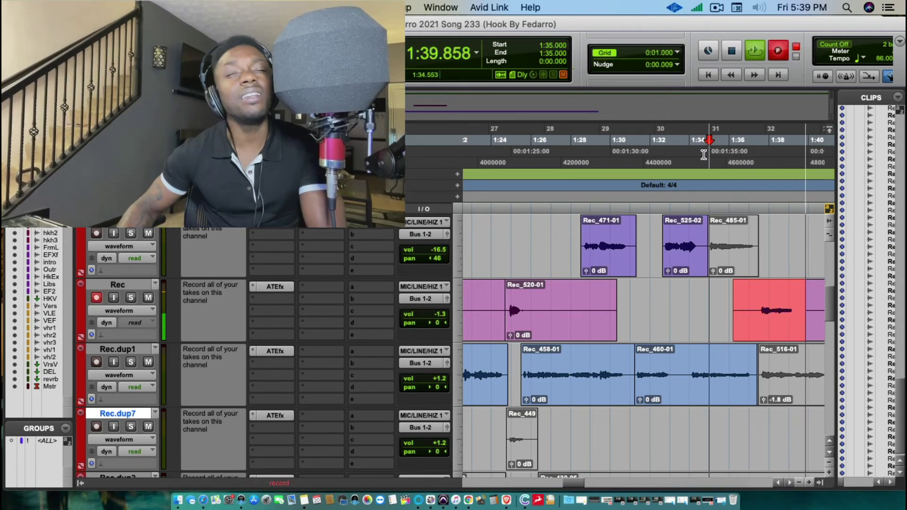
key("space")
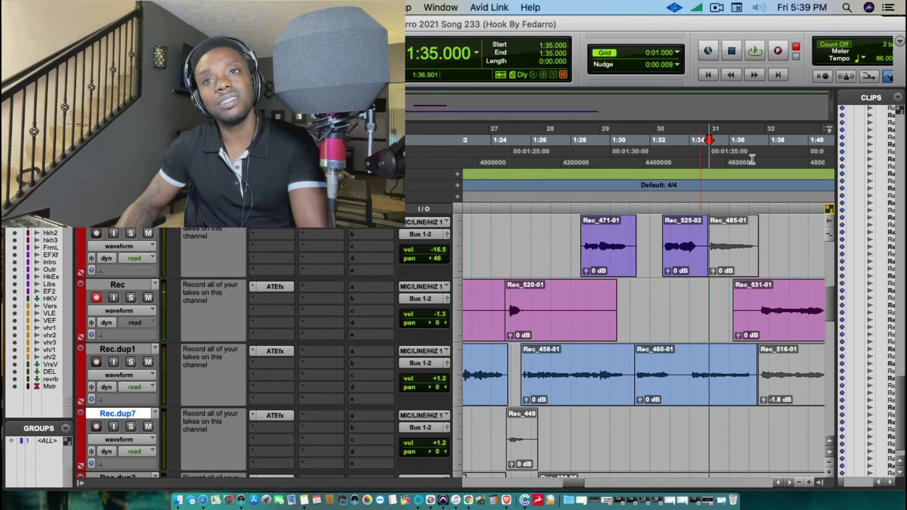
- Trim the new take to the part from 1:37.539 to 1:40.000 and move it down to Rec.dup1, replacing that stretch of the old clip
key("space")
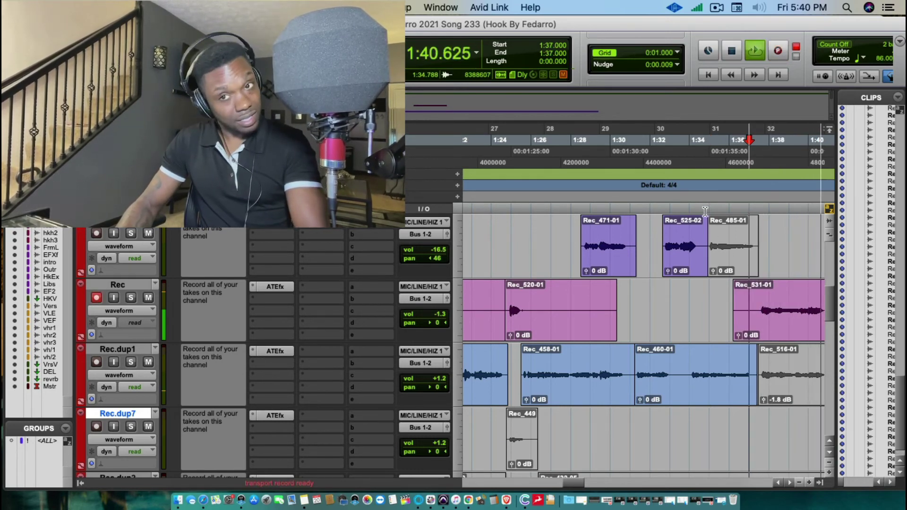
left_click(790, 484)
left_click_drag(714, 314, 761, 324)
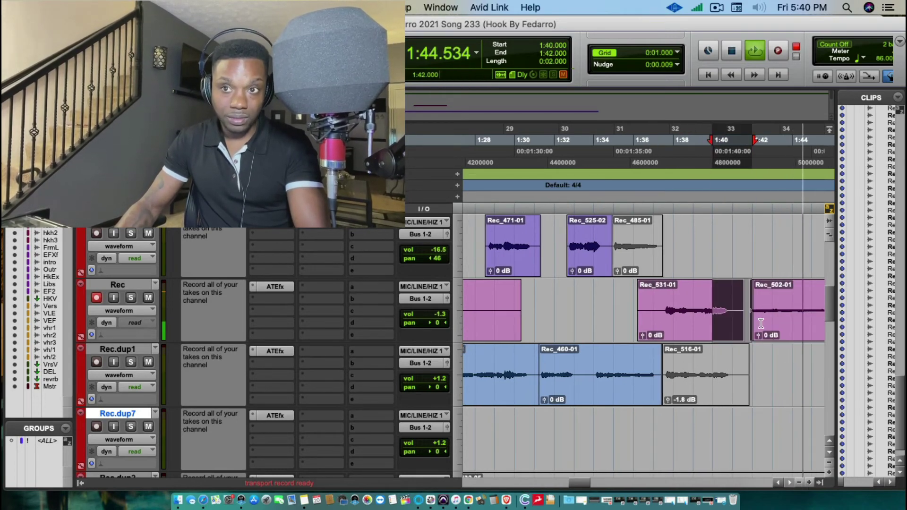
left_click_drag(654, 326, 671, 391)
key("Delete")
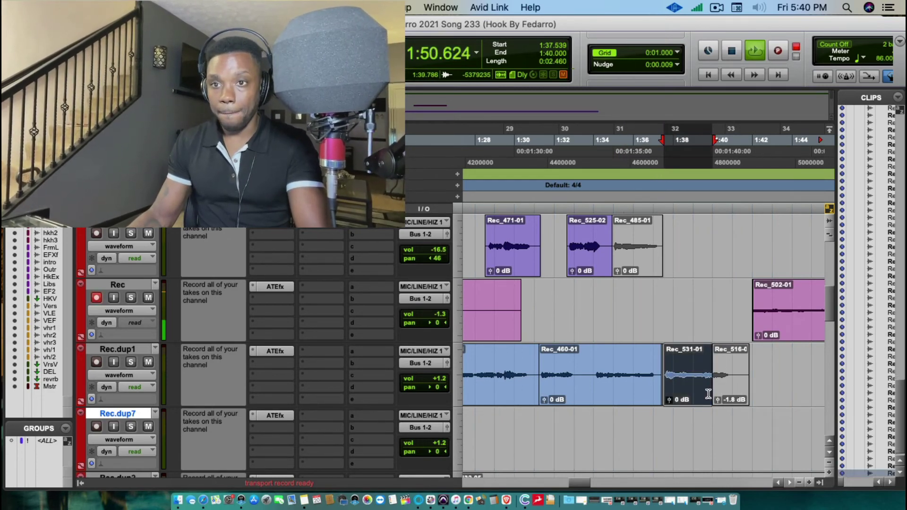
key("super+z")
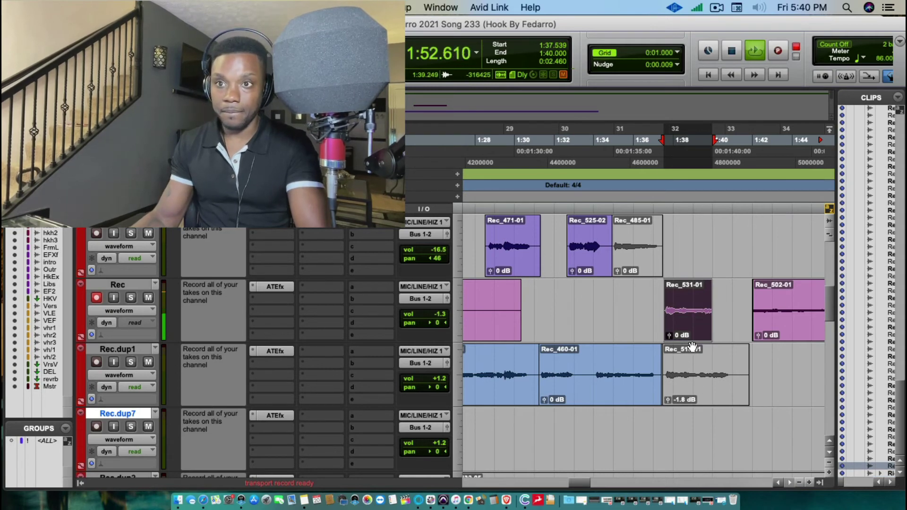
left_click_drag(692, 340, 691, 405)
left_click(716, 380)
key("super+n")
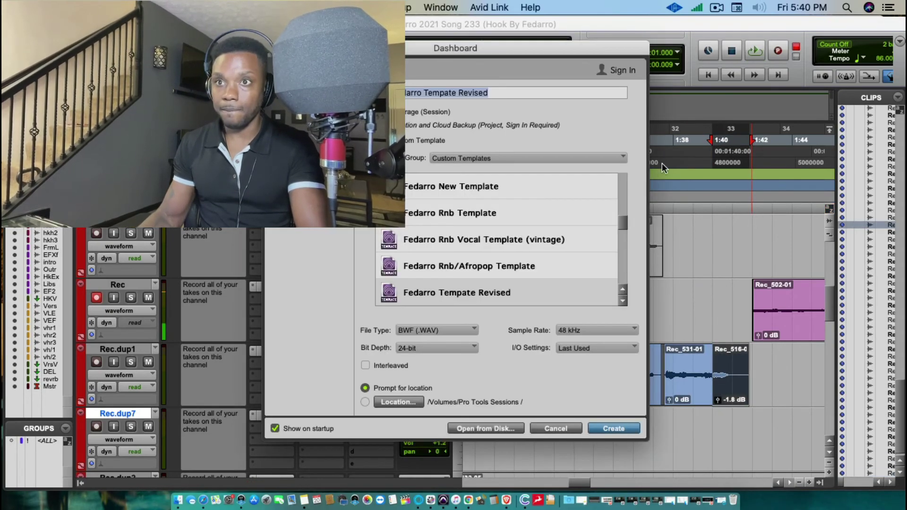
left_click(555, 428)
- Play the song from 1:15.267 and look through the tracks down to Mastering and back to Rec
key("super+bracketleft")
scroll(506, 398, "up", 2)
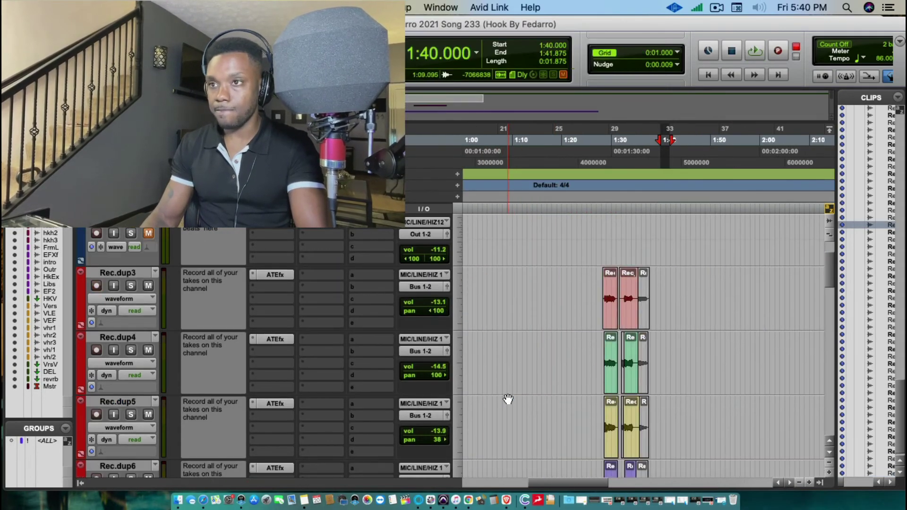
left_click(538, 162)
key("space")
scroll(469, 424, "down", 15)
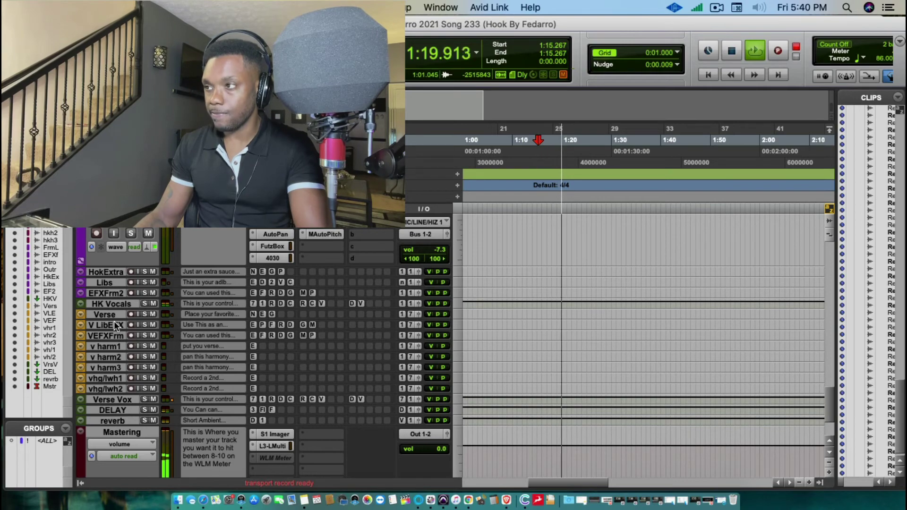
key("ctrl+alt+Up")
scroll(362, 378, "down", 10)
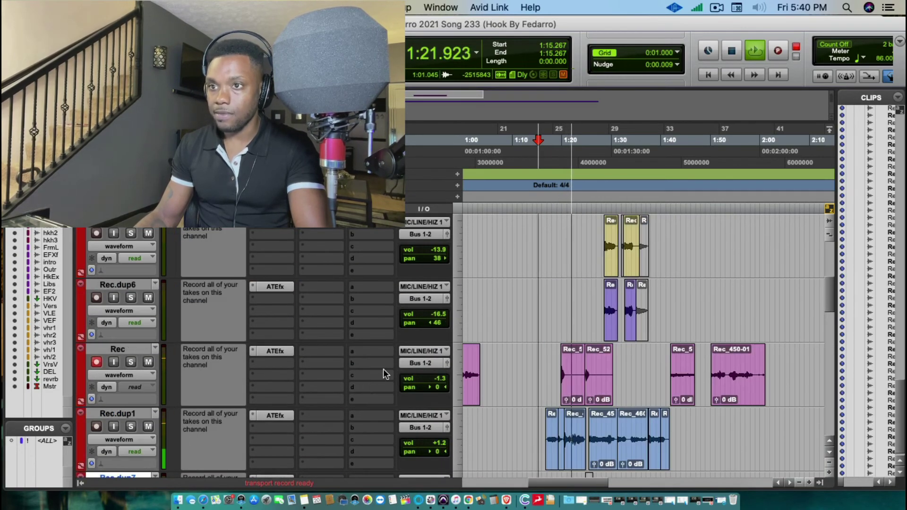
key("space")
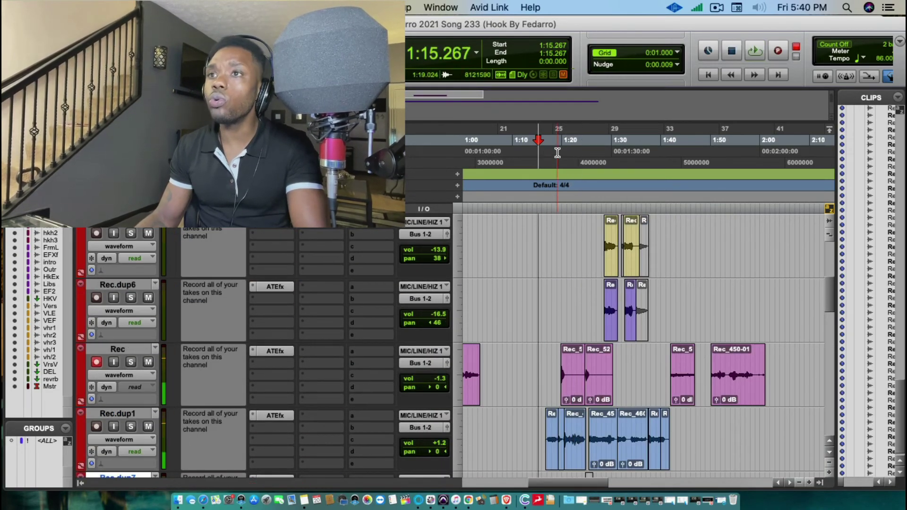
- Record two trial ad-lib takes on Rec over the clip near 1:20, with playback starting at 1:18.453 and 1:18.386
left_click(558, 153)
key("space")
key("ctrl+bracketright")
key("ctrl+bracketright")
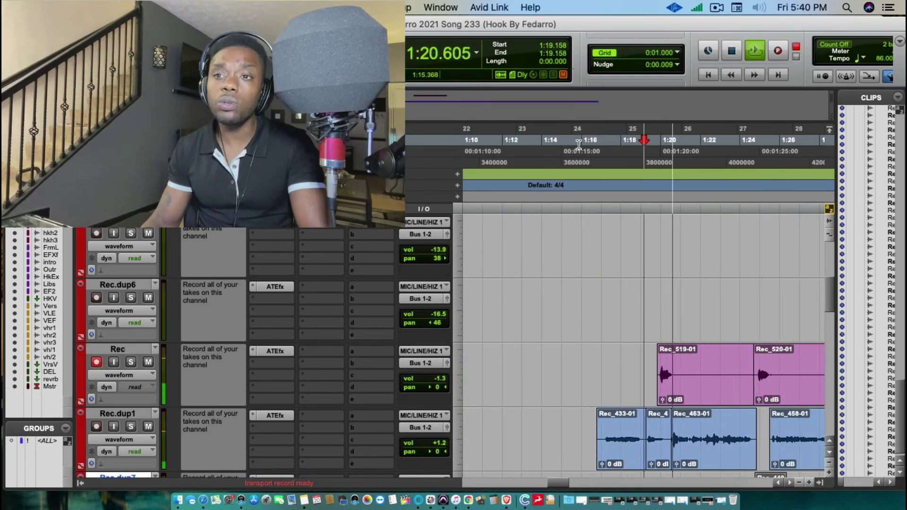
key("space")
left_click(629, 168)
key("super+space")
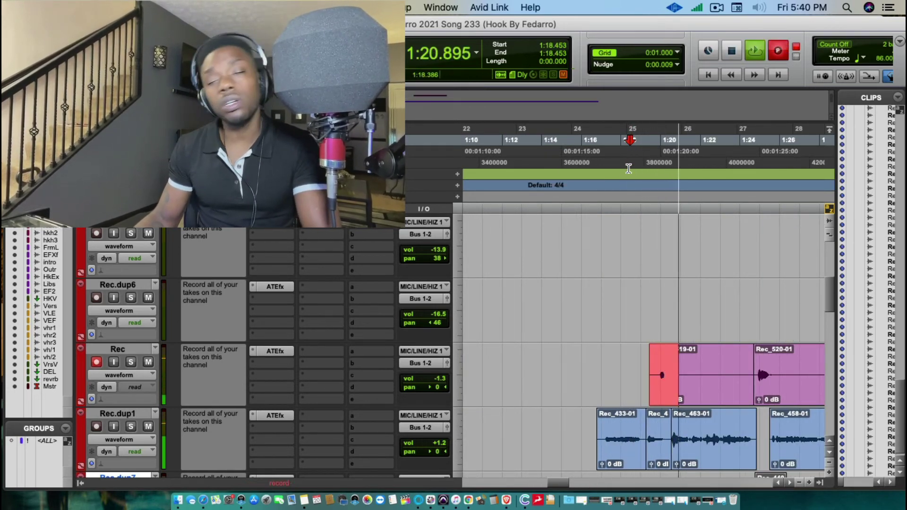
key("space")
key("super+space")
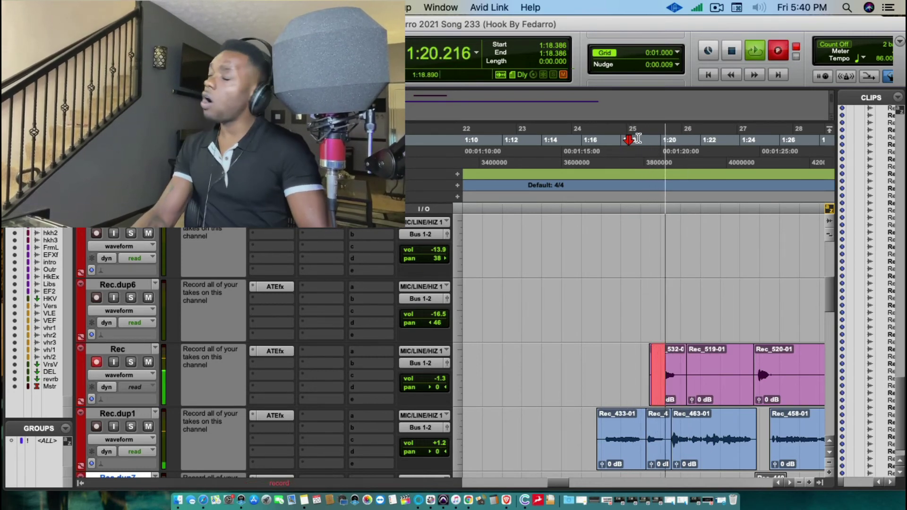
key("super+period")
- Record the ad-lib on Rec near 1:20 again with playback starting at 1:18.152
left_click(623, 157)
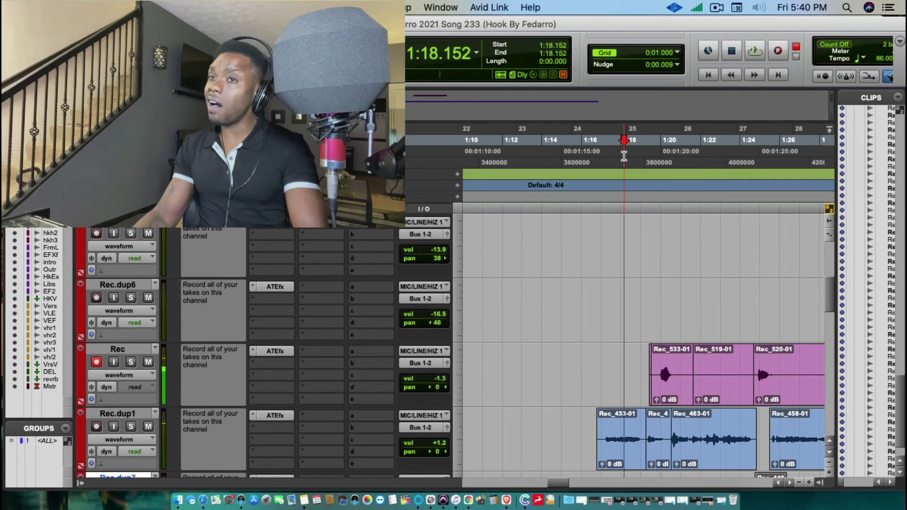
key("space")
key("super+space")
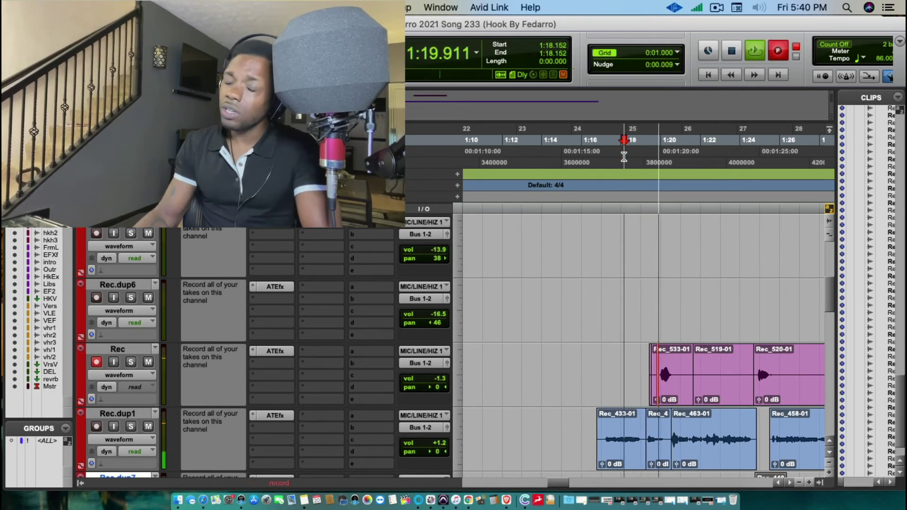
key("super+space")
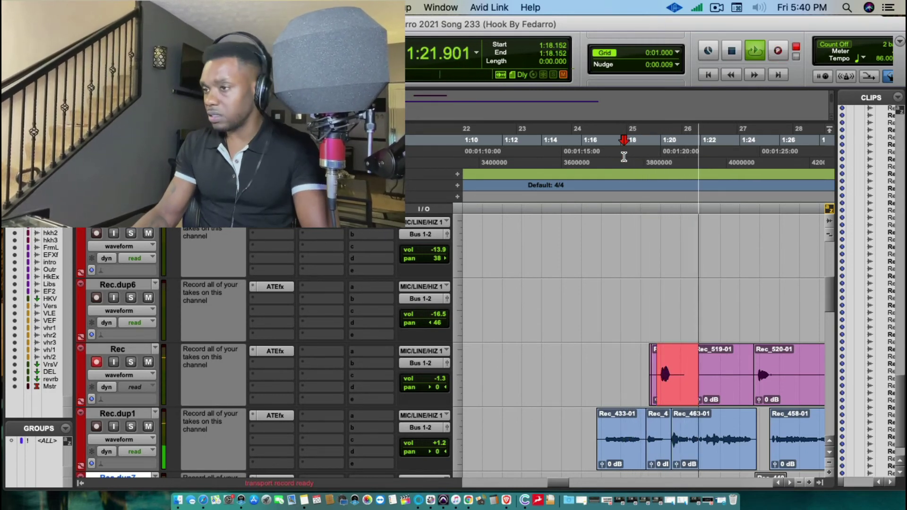
- Stop playback and move the Formant Lib track up to directly below the Rec track
scroll(168, 460, "down", 10)
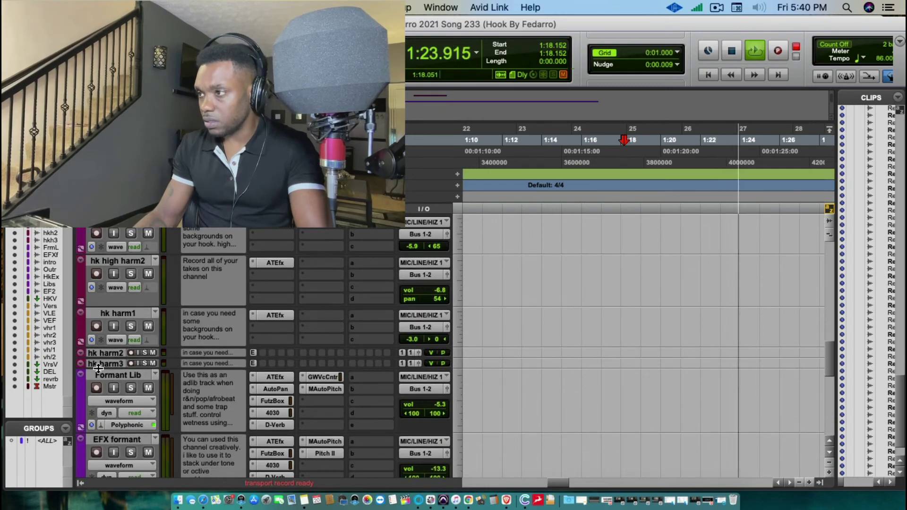
key("space")
scroll(188, 441, "up", 10)
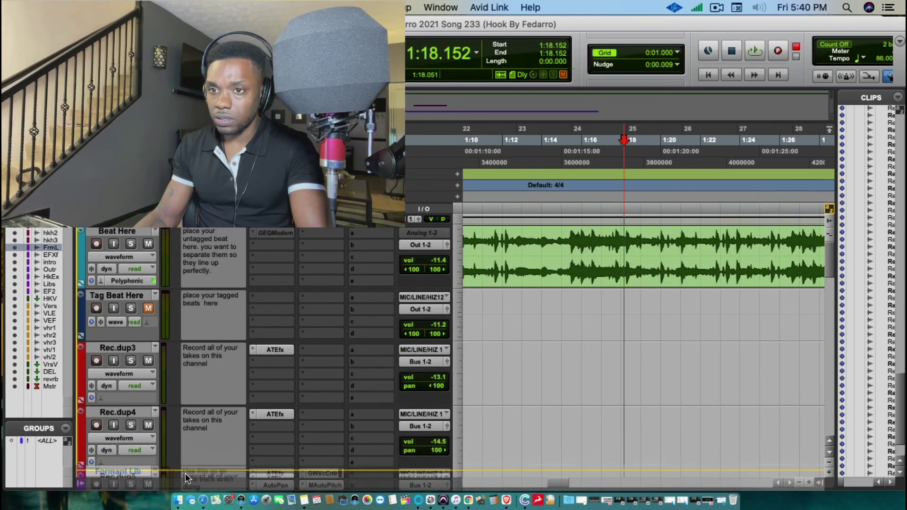
scroll(215, 390, "down", 6)
scroll(225, 412, "down", 2)
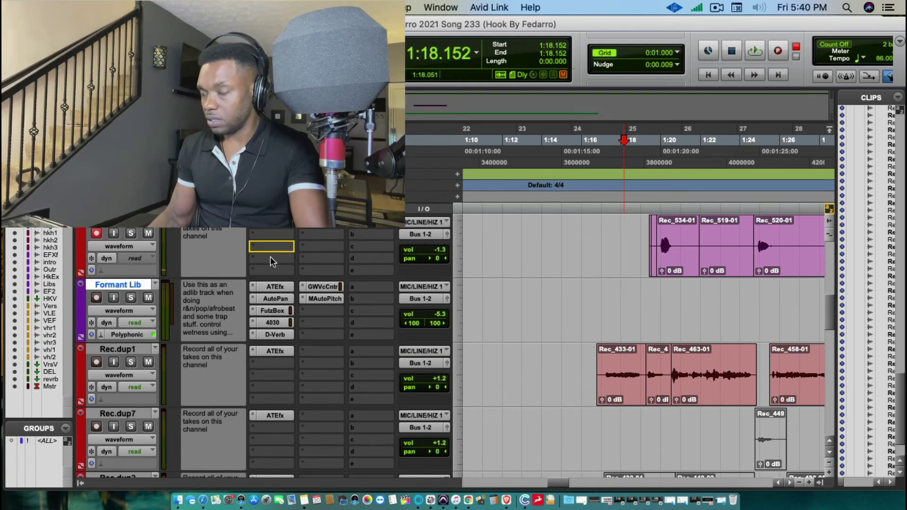
- Check the Auto-Tune EFX+ and MAutoPitch settings on the Formant Lib track
left_click(274, 287)
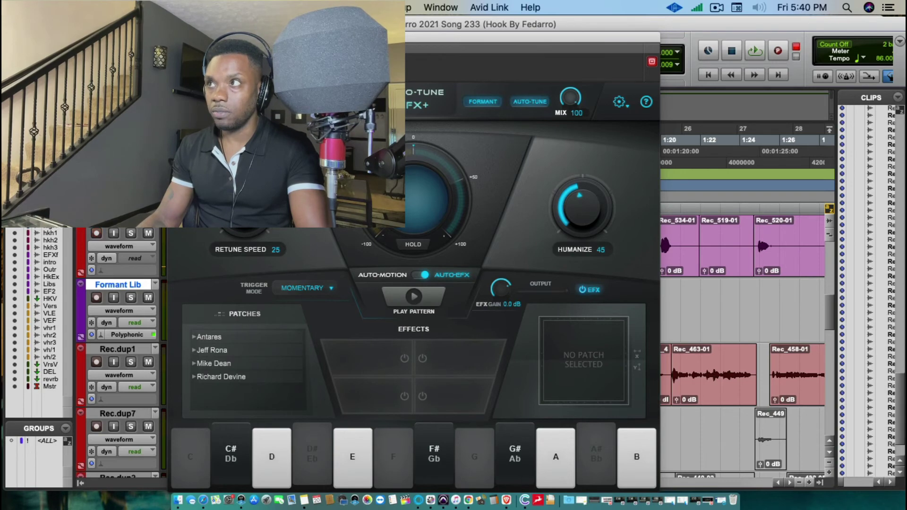
key("super+w")
left_click(314, 299)
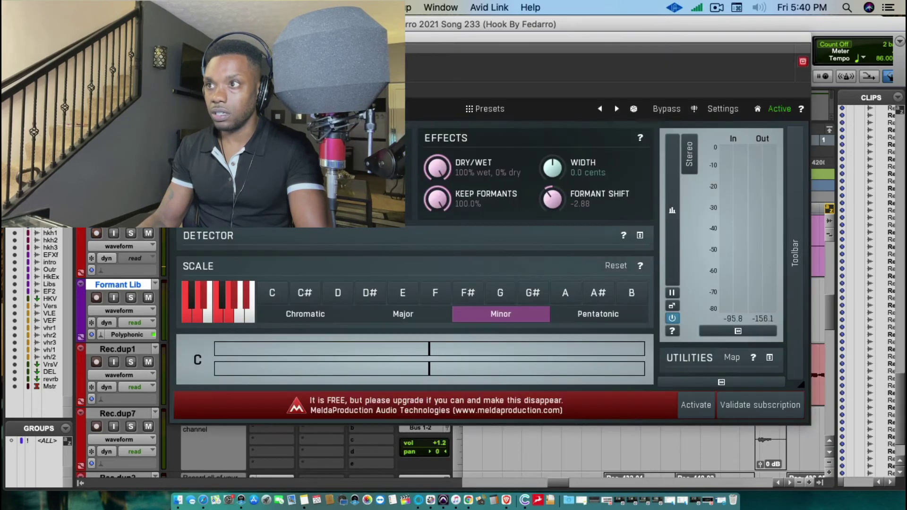
key("super+w")
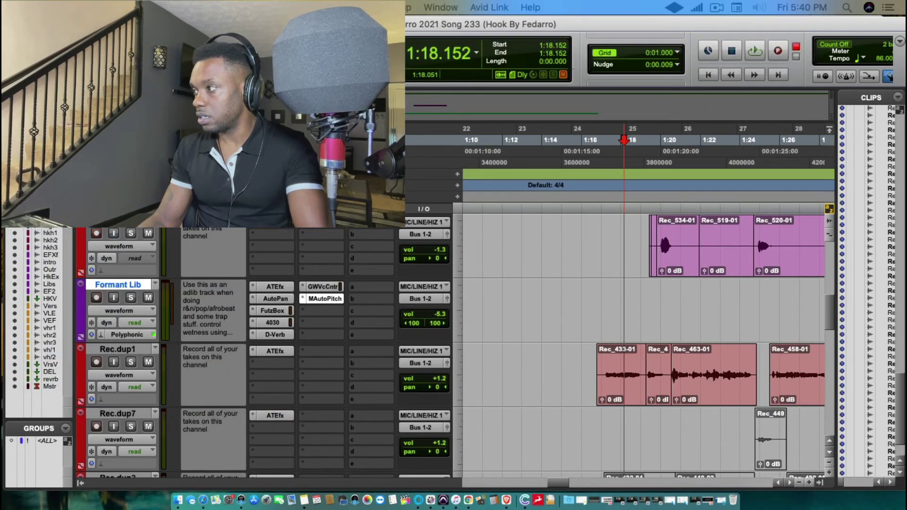
- Move the newest ad-lib clip from Rec down to Formant Lib at 1:19.792 and play it back from 1:16.709
key("space")
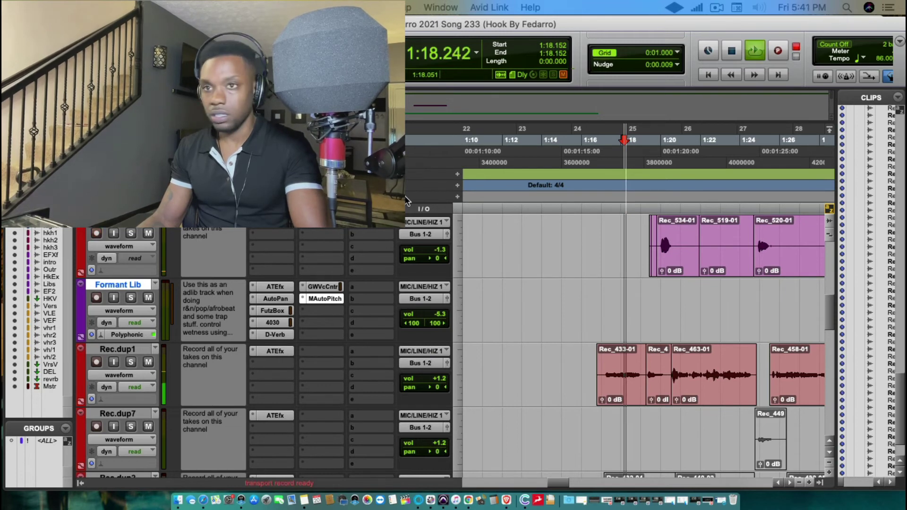
left_click_drag(680, 247, 688, 311)
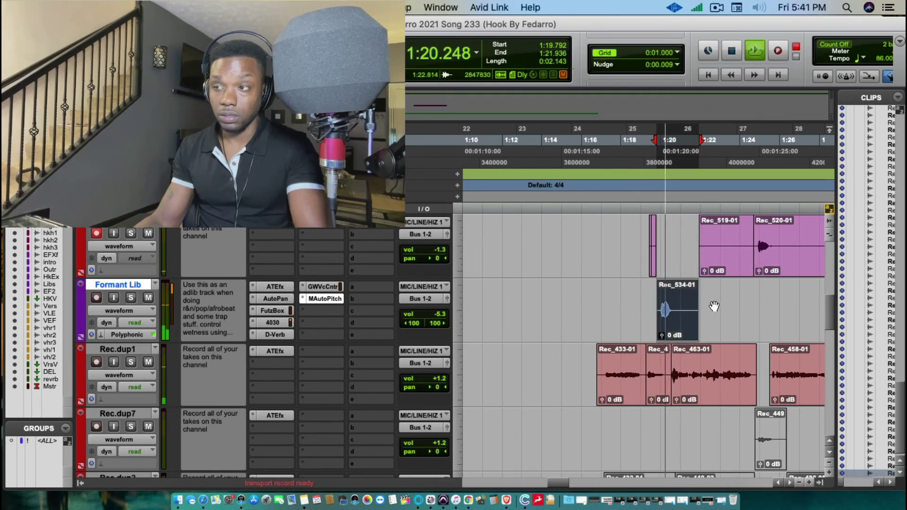
left_click(595, 317)
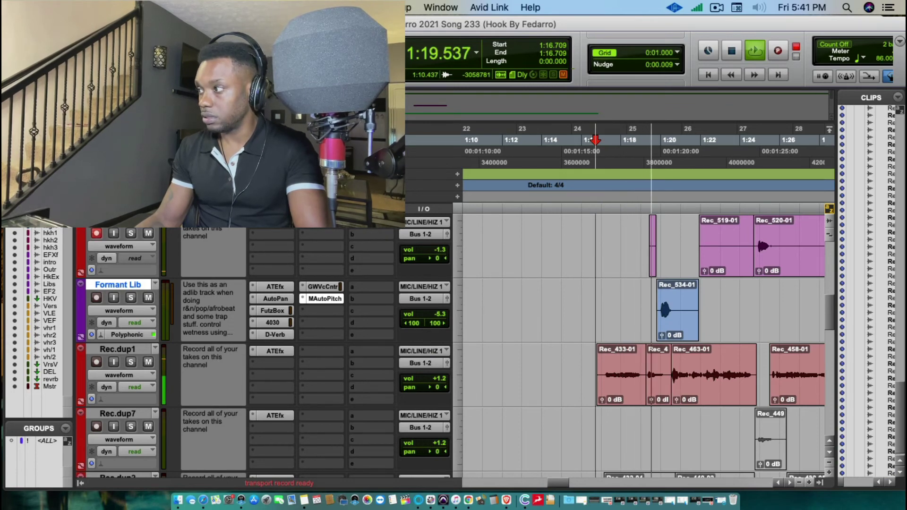
- Replay the Formant Lib ad-lib from 1:16.911 and open the track's Auto-Tune EFX+ insert during playback
left_click(603, 297)
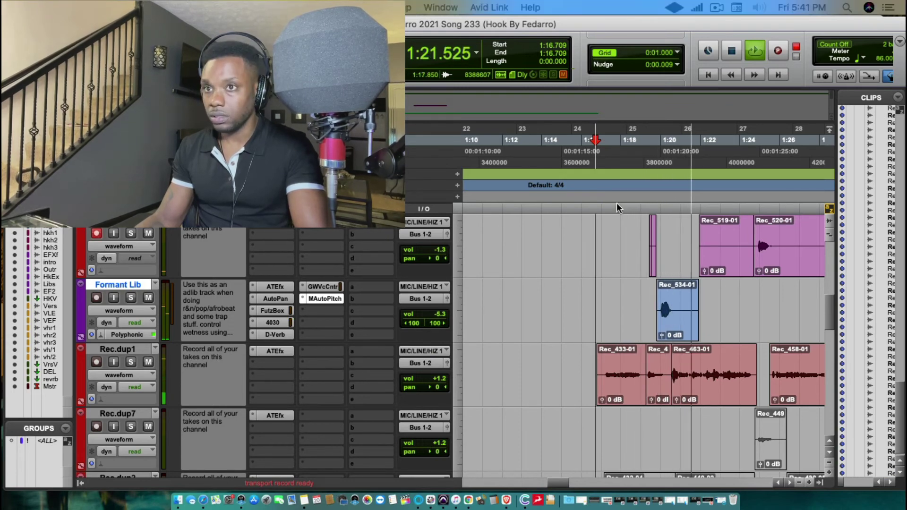
key("space")
key("space")
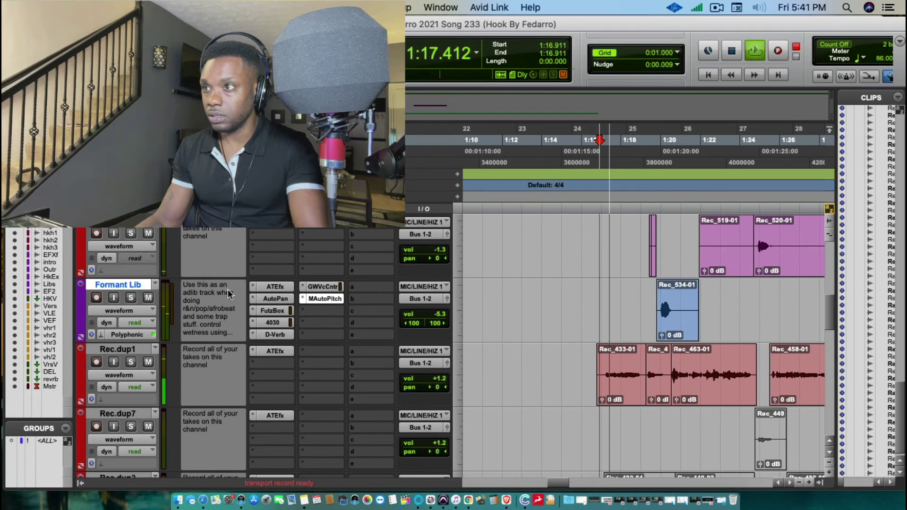
left_click(275, 287)
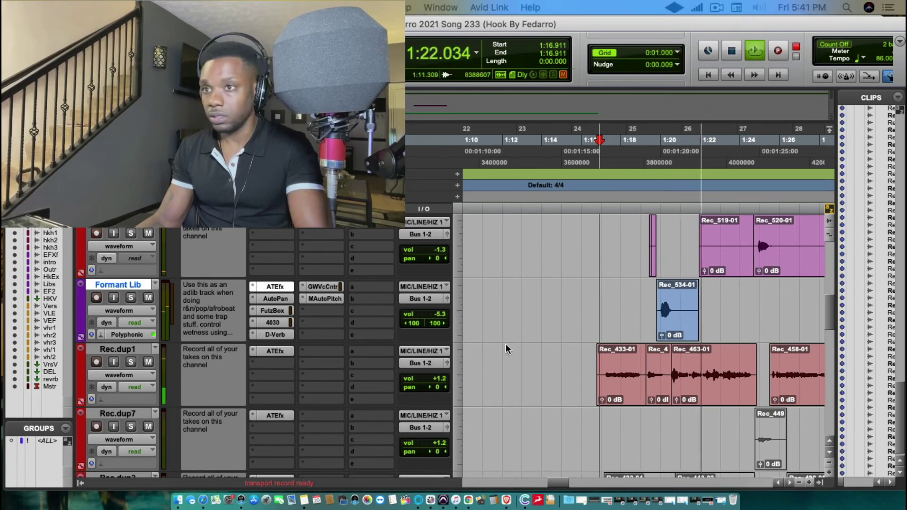
- Move the Rec_520-01 ad-lib clip from the Rec track straight down to Formant Lib at 1:24.695
left_click_drag(784, 246, 784, 309)
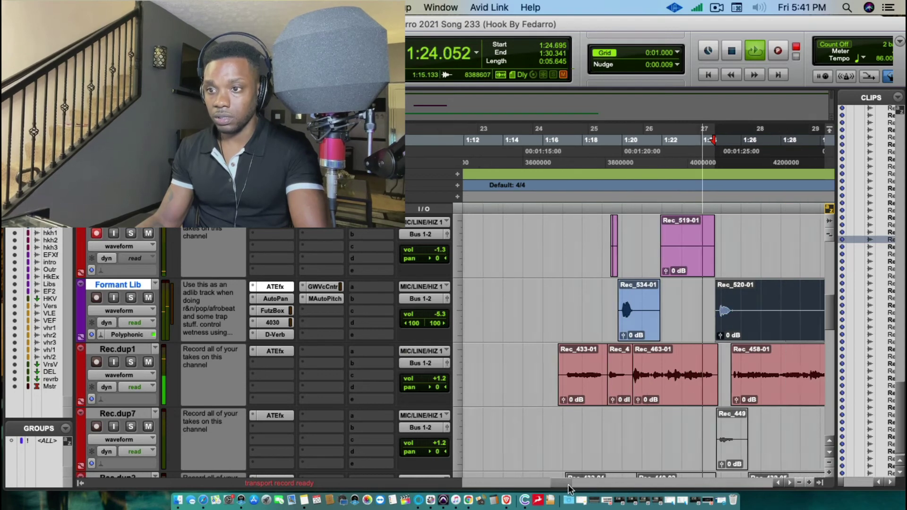
scroll(568, 486, "right", 5)
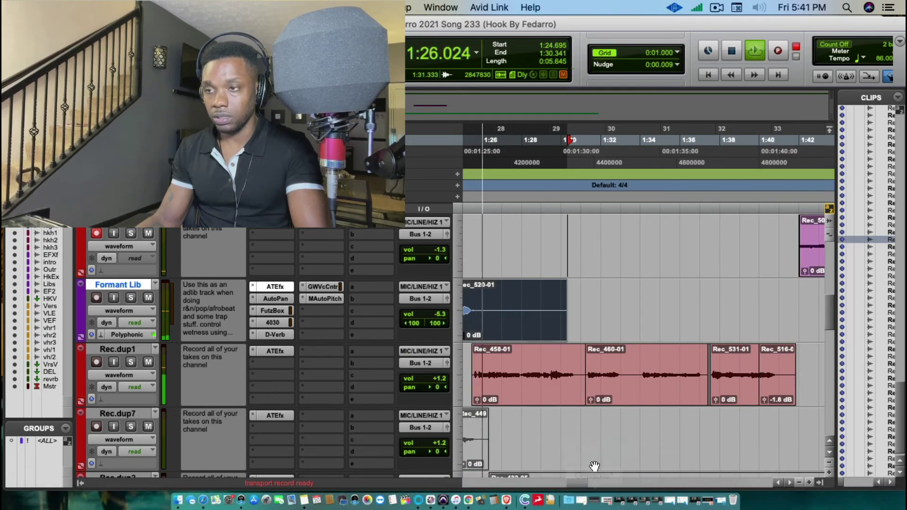
scroll(580, 480, "left", 3)
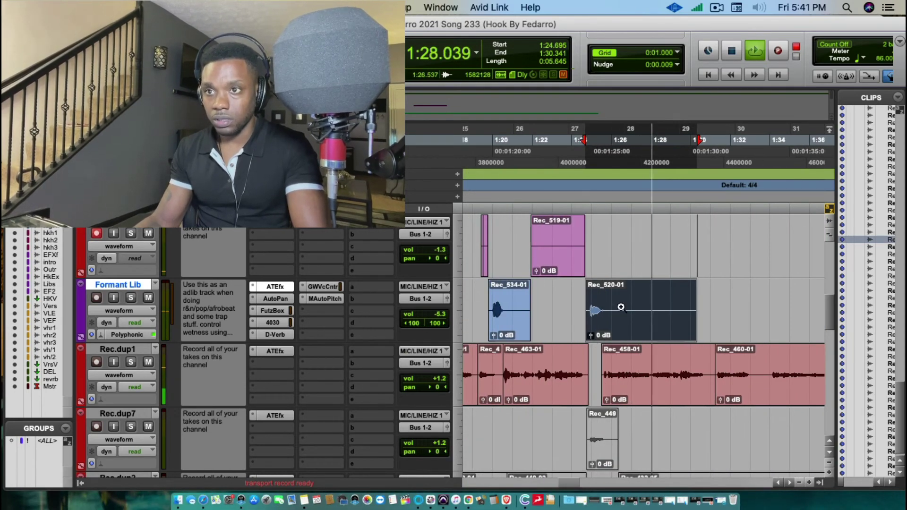
- Cut off the silent tail of the Formant Lib ad-lib at 1:24.695 and delete the leftover Rec clips before it
left_click_drag(612, 312, 696, 321)
key("Delete")
left_click_drag(624, 246, 456, 235)
key("Delete")
- Record a short ad-lib on Rec near 1:30, cueing from 1:28.684, and place it on Formant Lib at 1:30.272
left_click(673, 172)
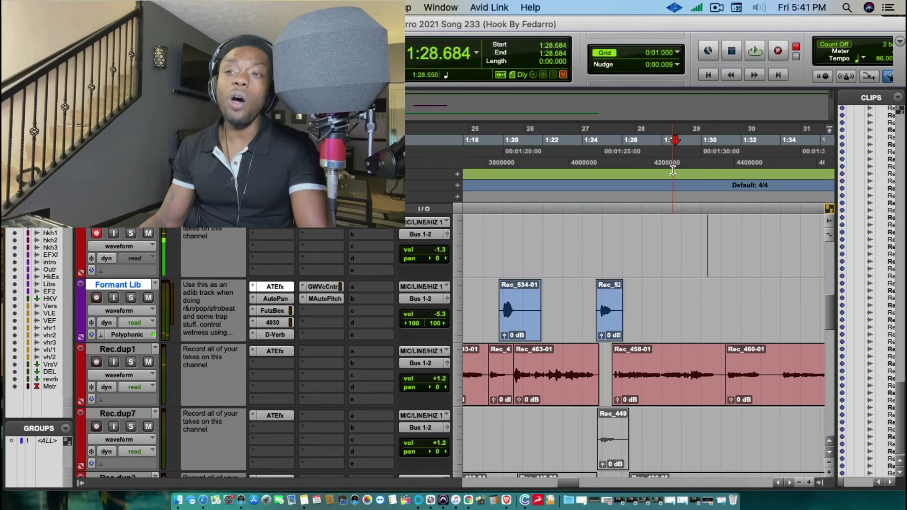
key("super+space")
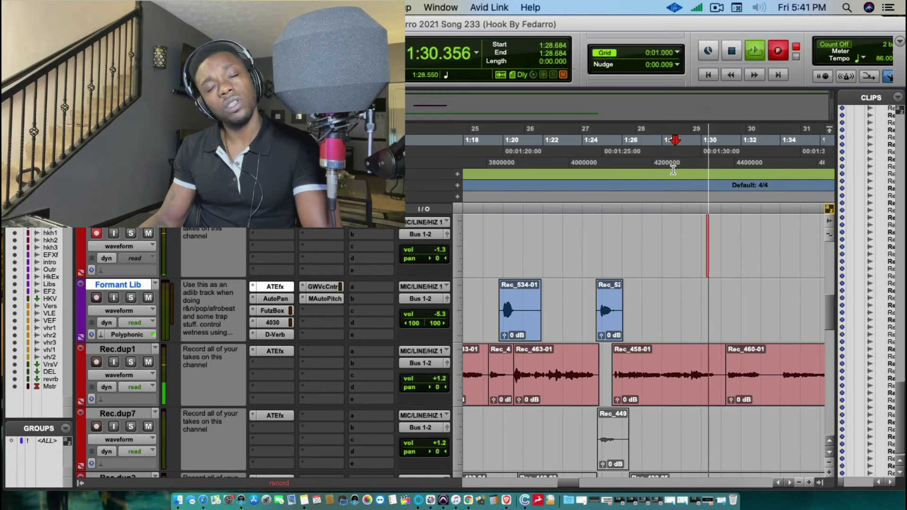
key("space")
key("super+space")
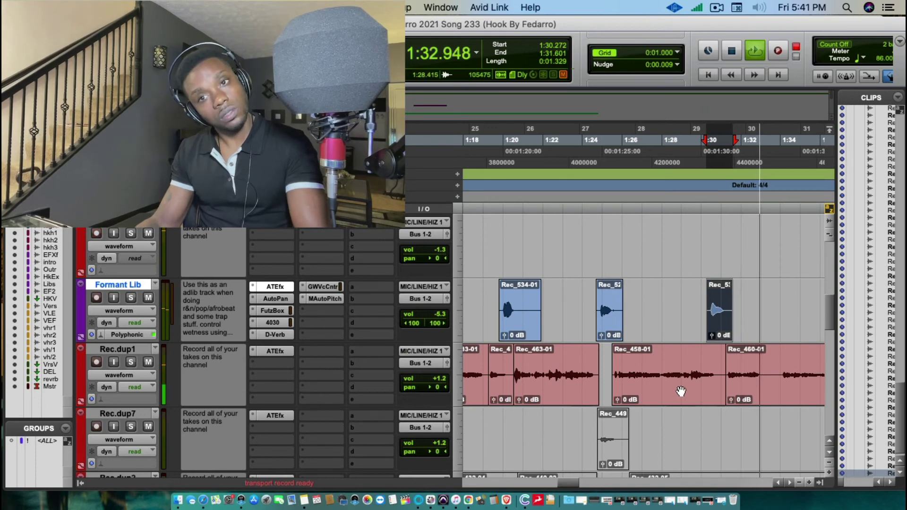
- Record an ad-lib take on the Rec track around 1:35, running up to it from 1:33.245
scroll(681, 391, "up", 1)
scroll(682, 370, "down", 1)
scroll(680, 378, "up", 1)
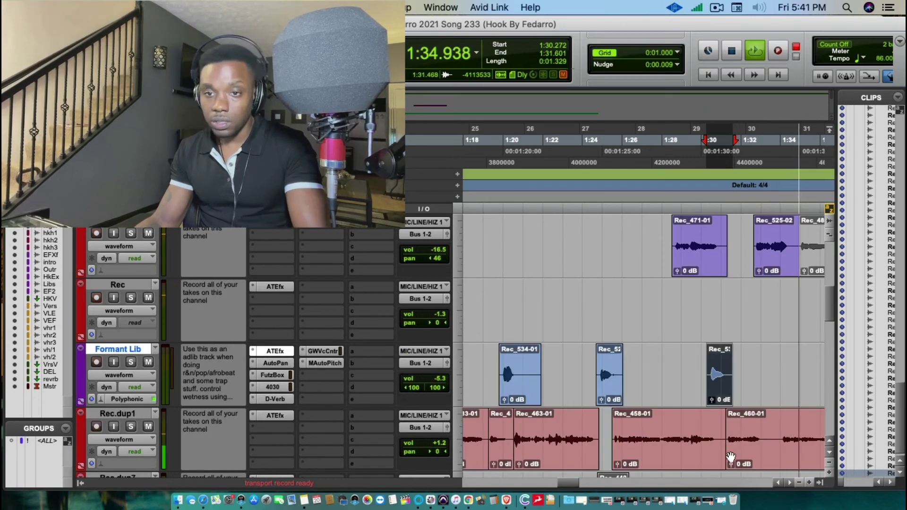
left_click(798, 482)
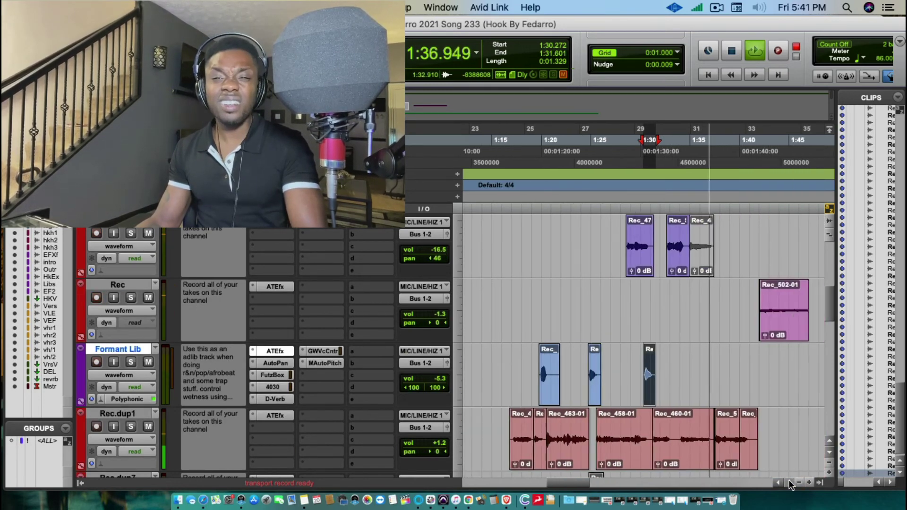
left_click(732, 51)
left_click(680, 153)
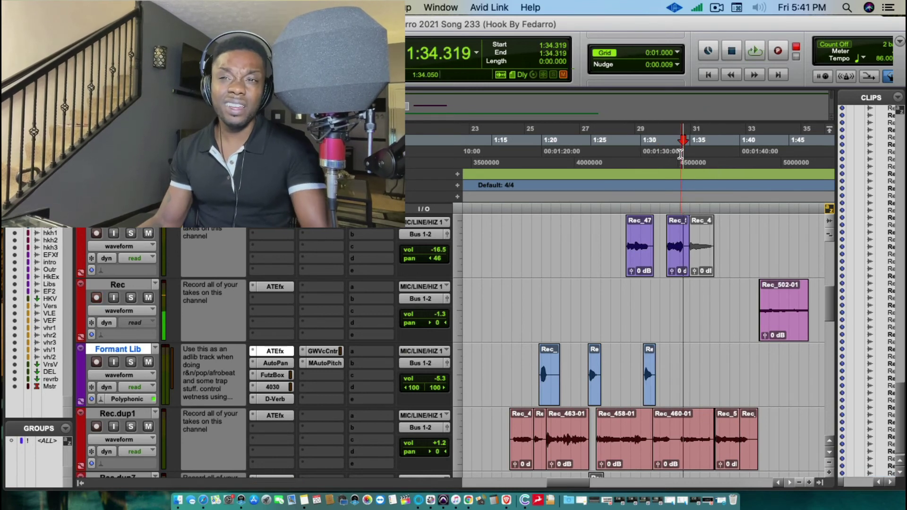
key("space")
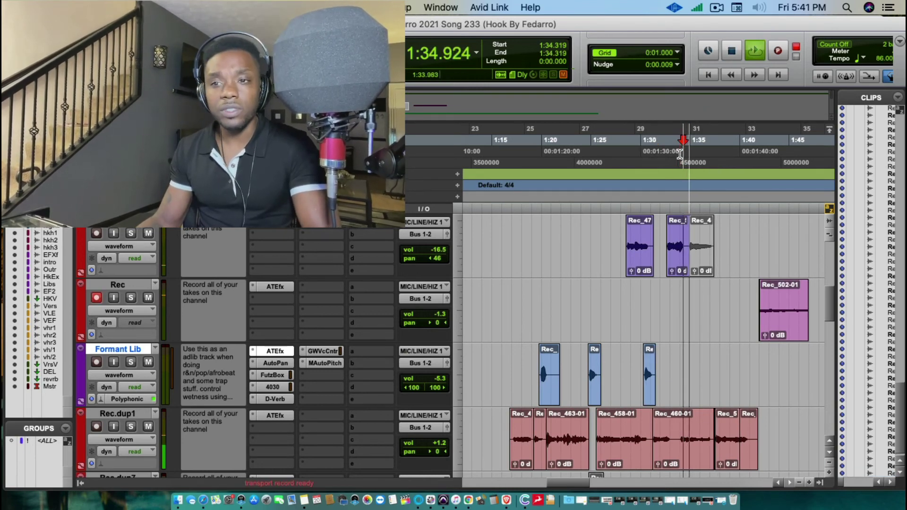
key("space")
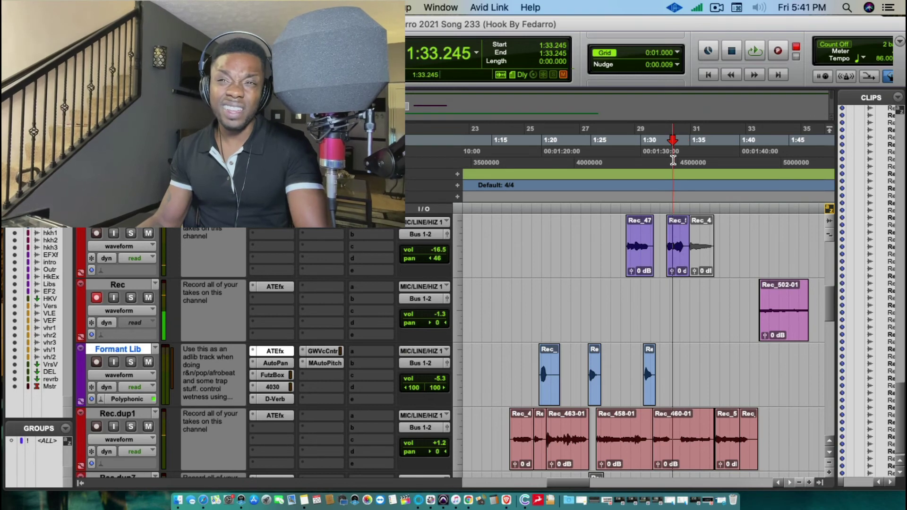
key("space")
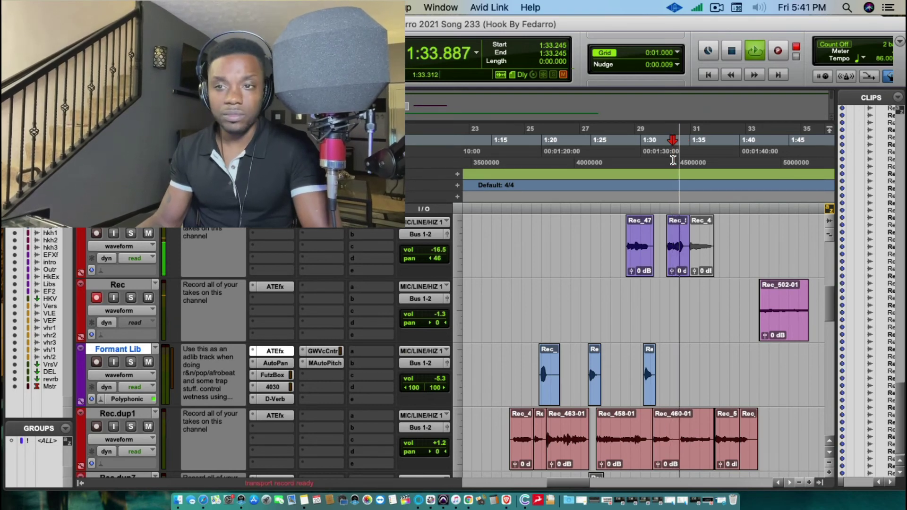
key("F12")
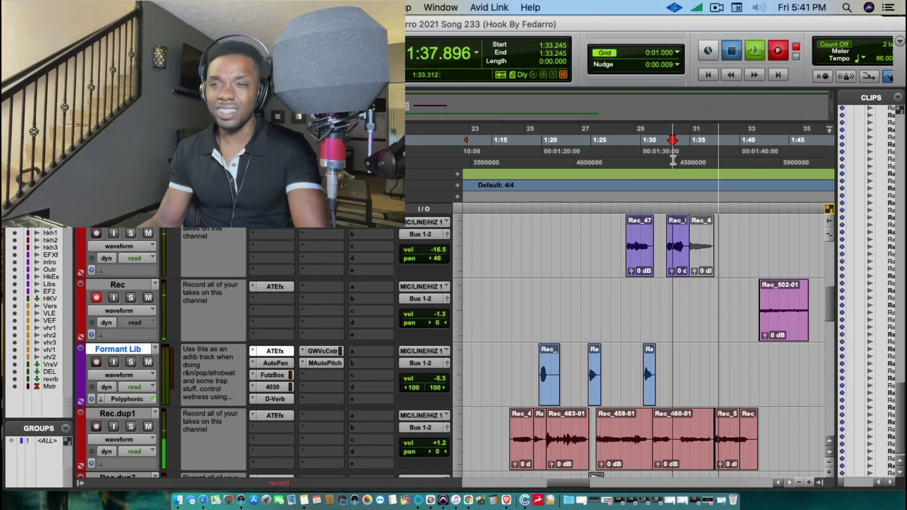
key("space")
- Re-record the 1:35 ad-lib on Rec with a run-up from 1:32.776, and move the take to Formant Lib at 1:34.818
left_click(673, 162)
key("space")
key("super+bracketright")
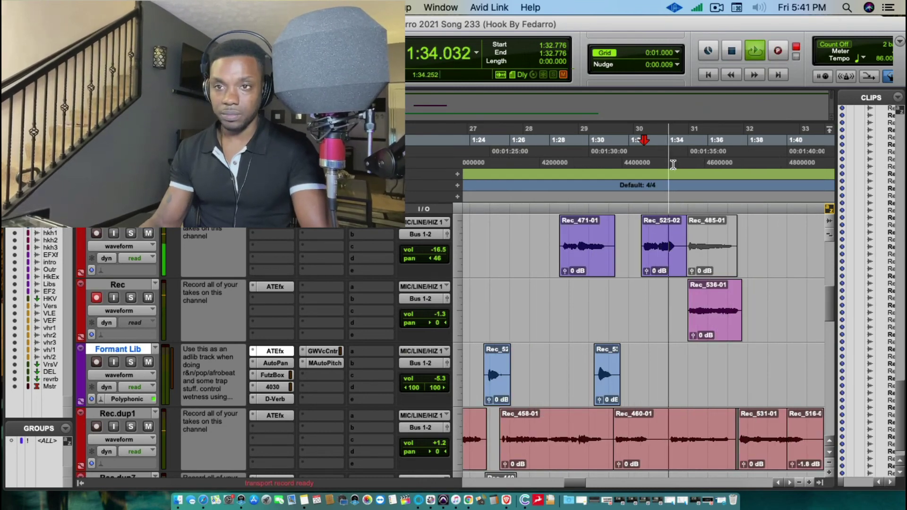
key("F12")
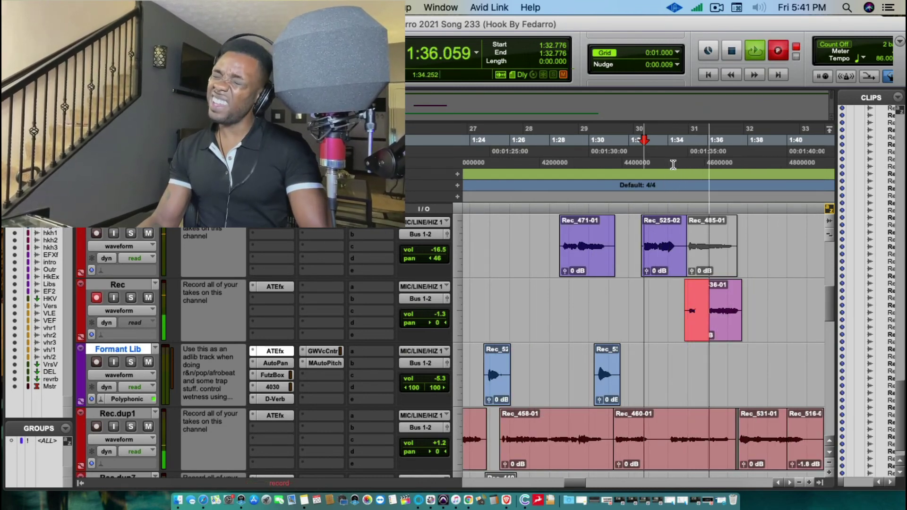
key("space")
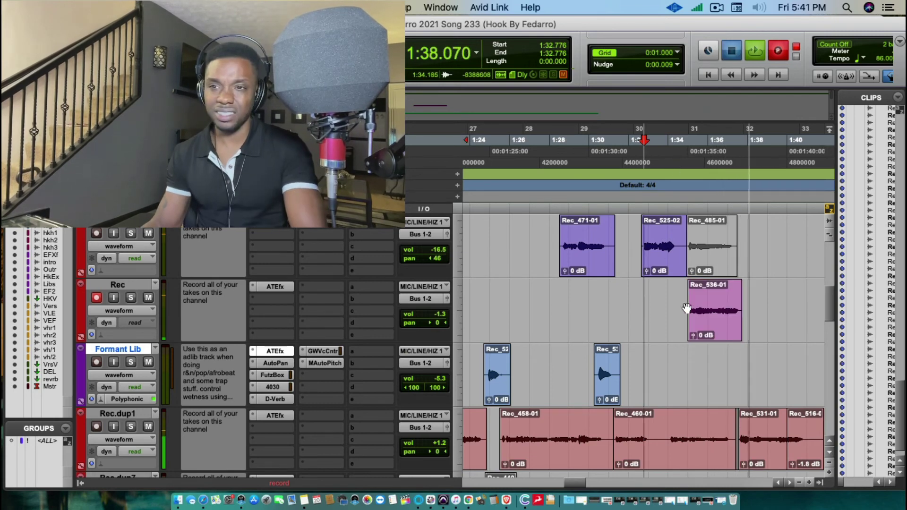
key("space")
left_click_drag(687, 308, 700, 397)
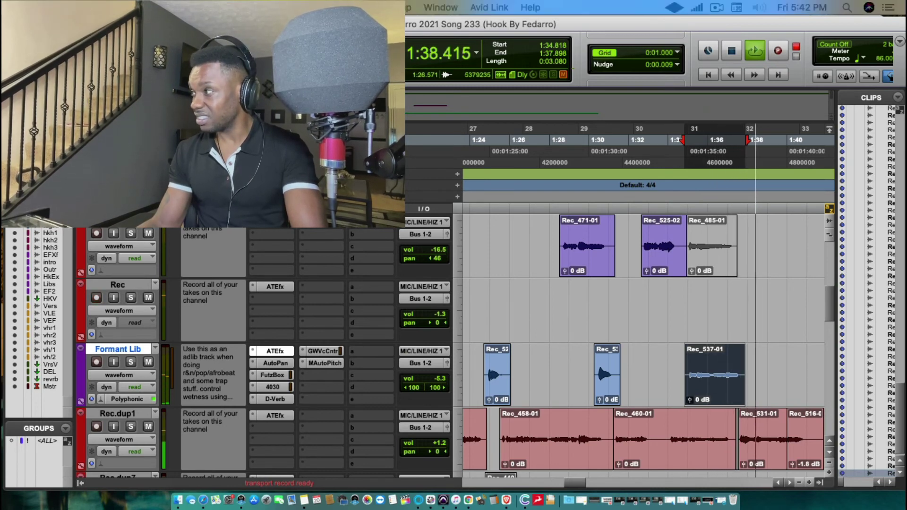
- Check the MAutoPitch and Auto-Tune EFX+ inserts on Formant Lib and the Auto-Tune EFX+ insert on Rec during playback
left_click(323, 362)
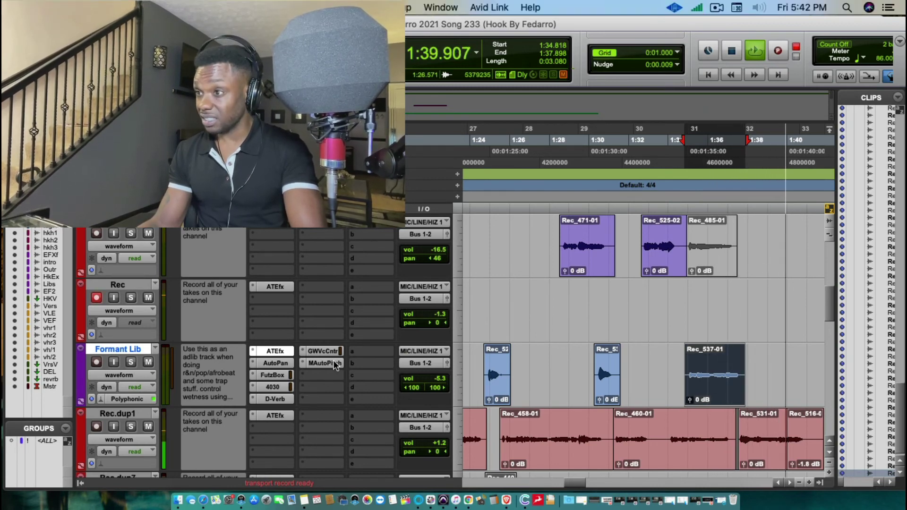
left_click(276, 287)
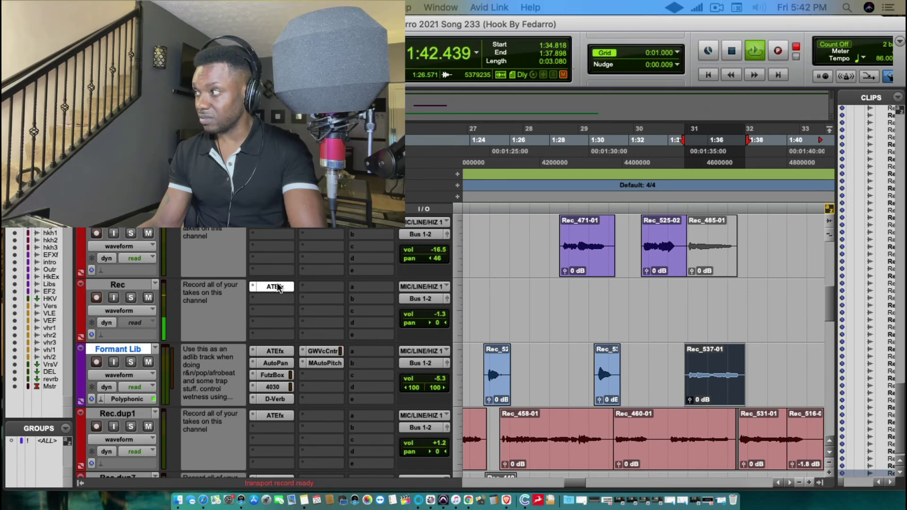
left_click(277, 350)
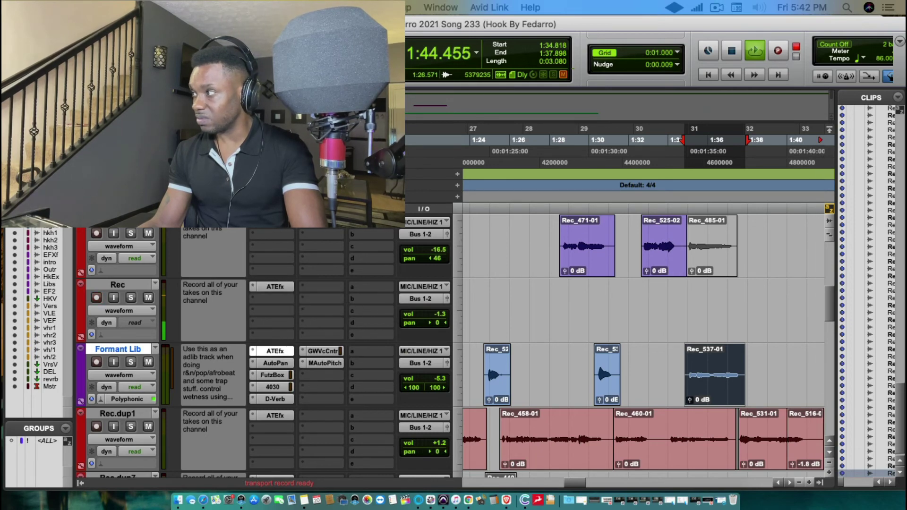
left_click(325, 363)
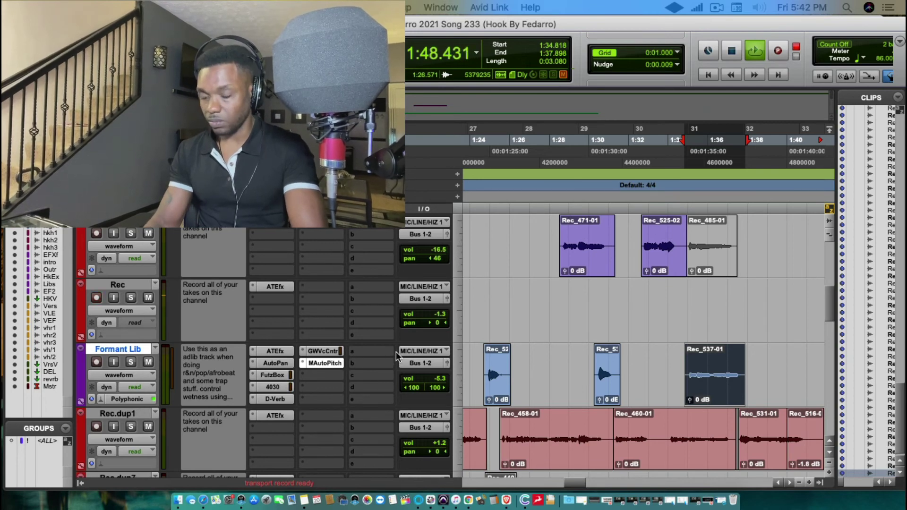
- Replay the Formant Lib ad-libs from 1:20.231 and delete the clip at 1:34.818
key("super+bracketleft")
left_click(518, 152)
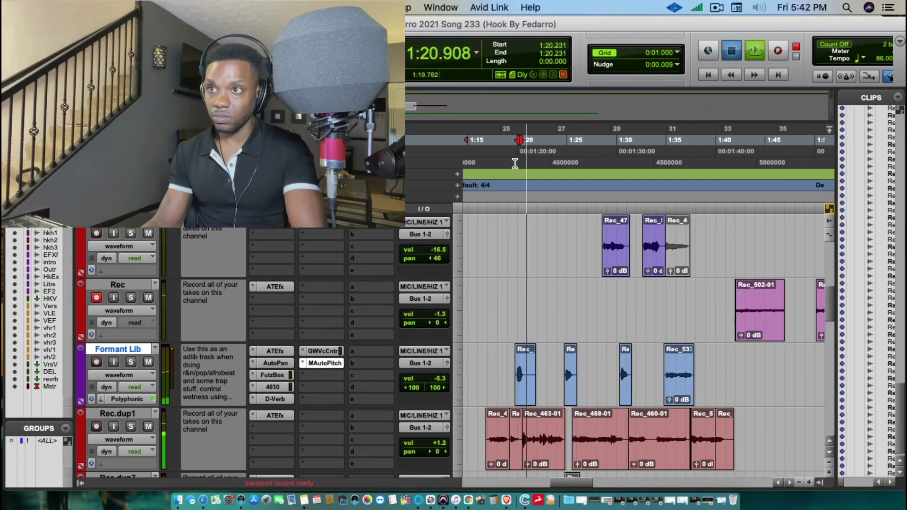
left_click(515, 163)
left_click(683, 372)
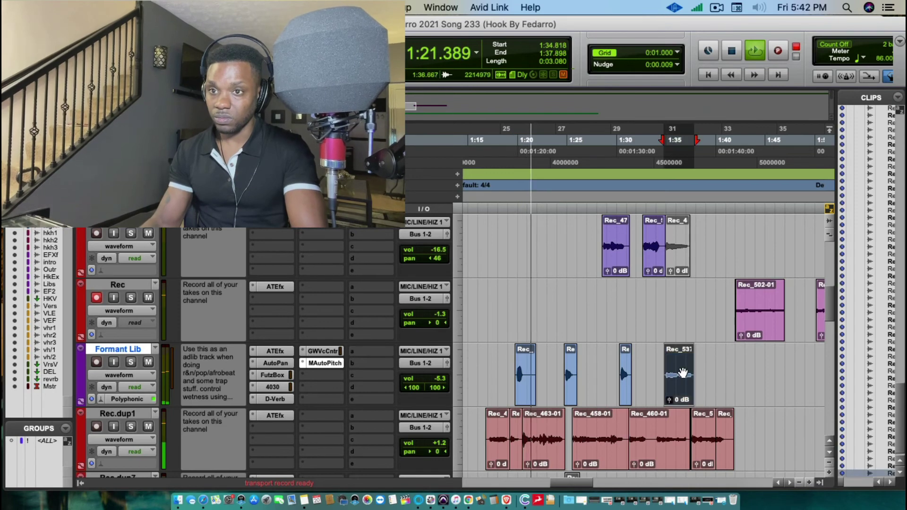
key("Delete")
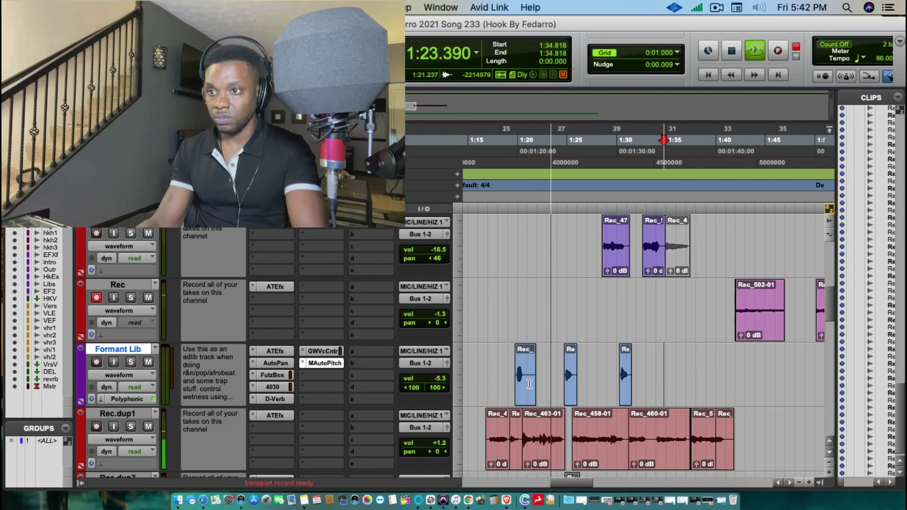
- Trim the tail of the first Formant Lib ad-lib so that it ends at 1:21.170
left_click_drag(530, 385, 535, 386)
key("Delete")
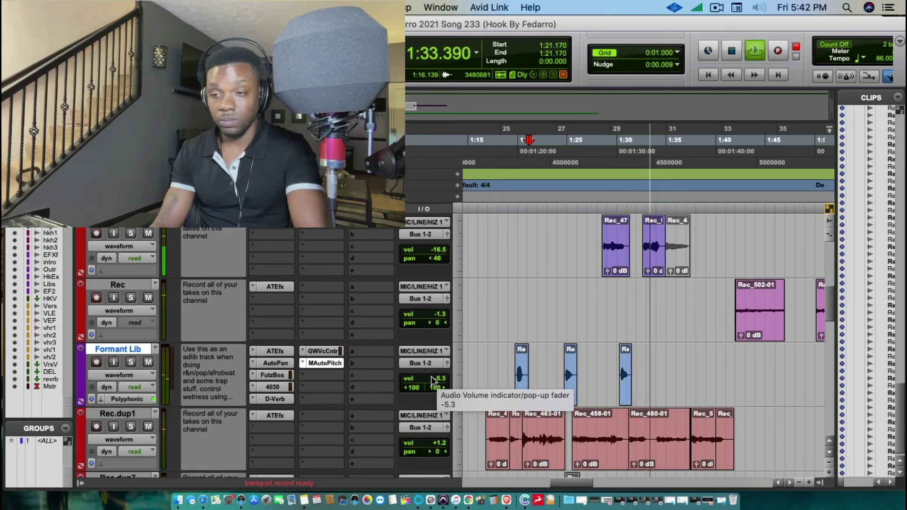
- Try recording vocal takes on the Rec track around 1:33, cueing playback from about 1:31
left_click(633, 160)
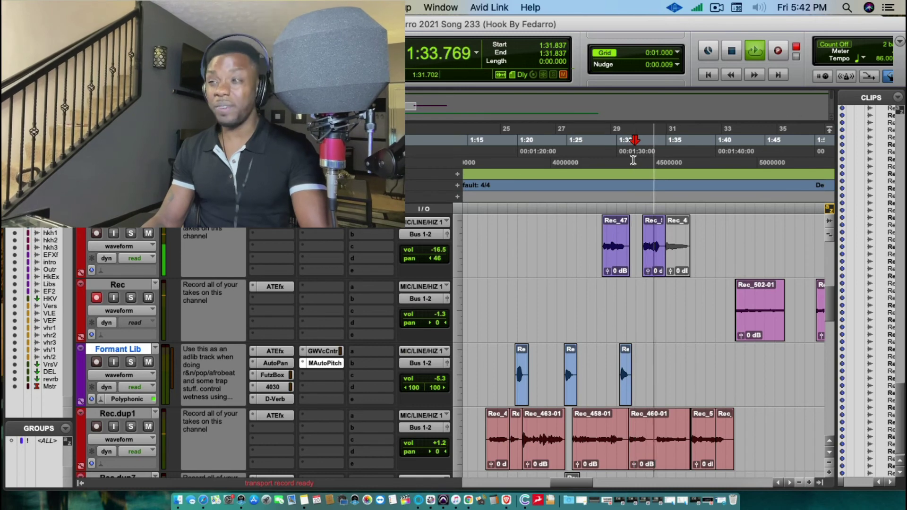
key("space")
left_click(624, 155)
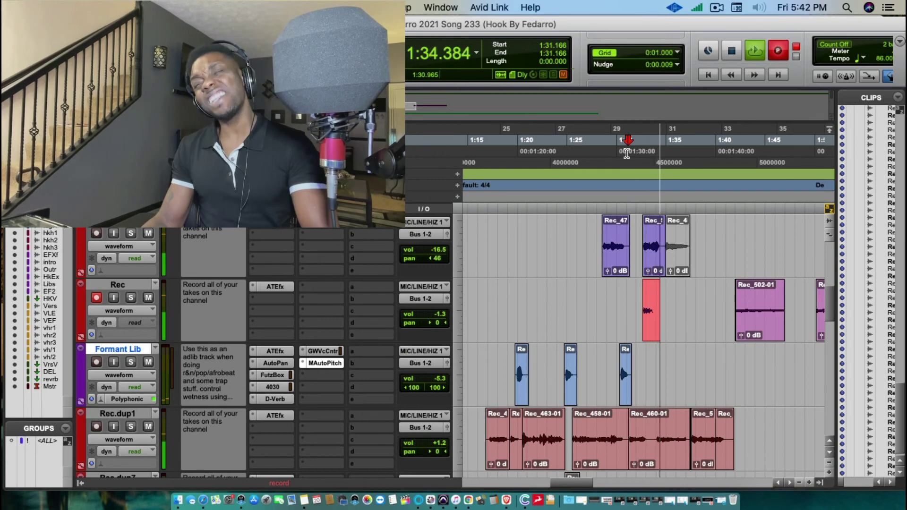
key("space")
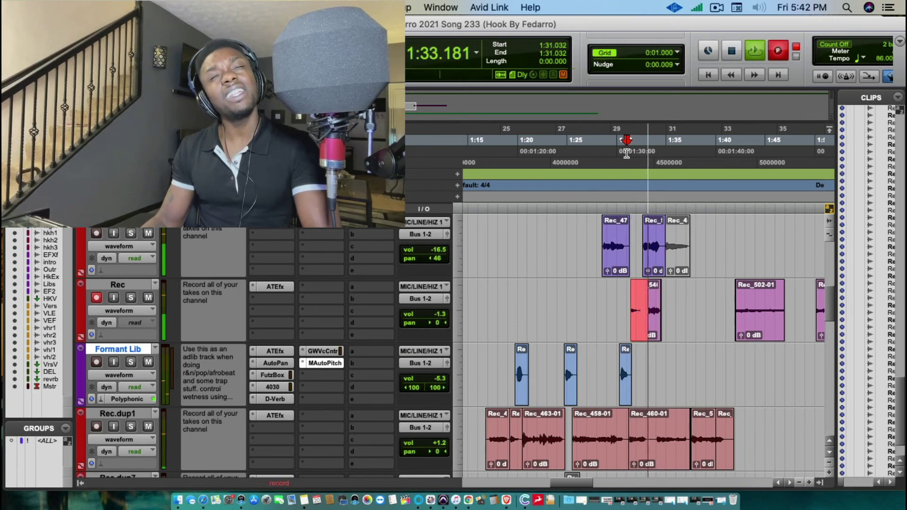
key("space")
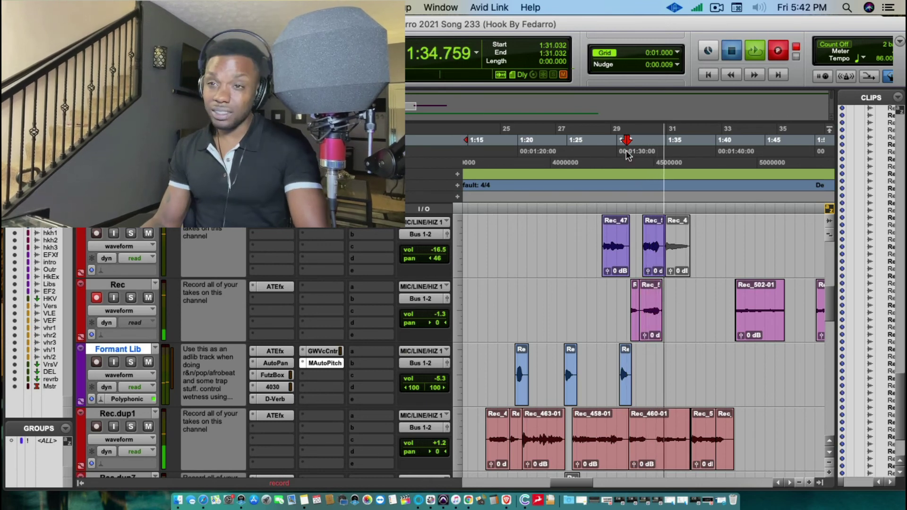
- Attempt another Rec take with a run-up from 1:29.891, discard it and restart playback
key("super+space")
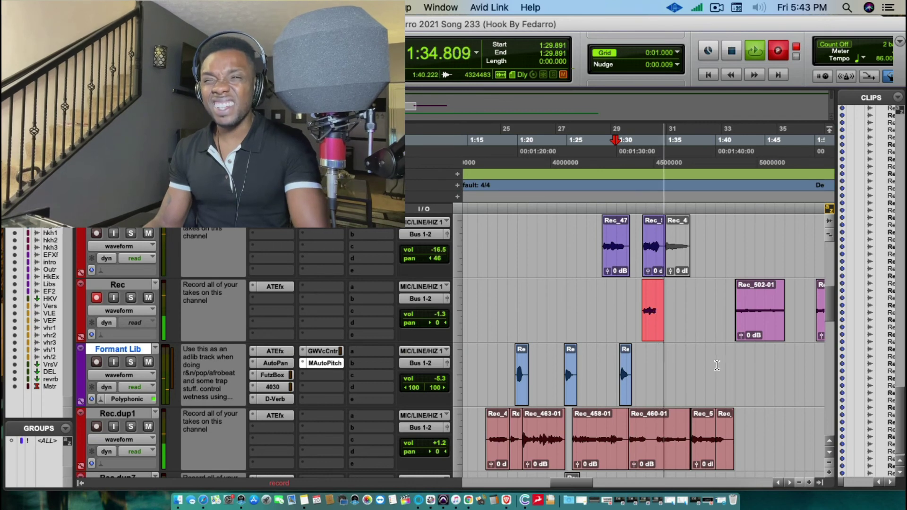
key("super+period")
key("space")
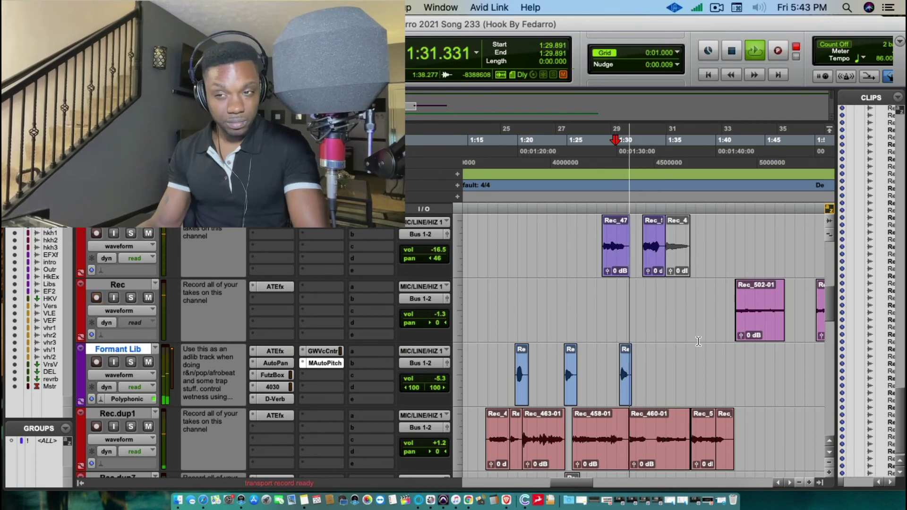
- Record an ad-lib on the Rec track around 1:37, then redo the take with a run-up from 1:35.526
left_click_drag(724, 331, 819, 326)
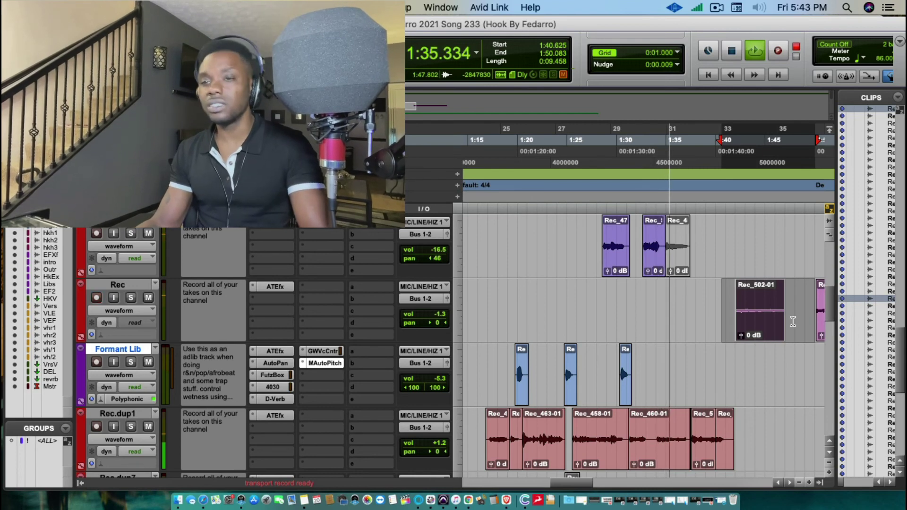
key("F12")
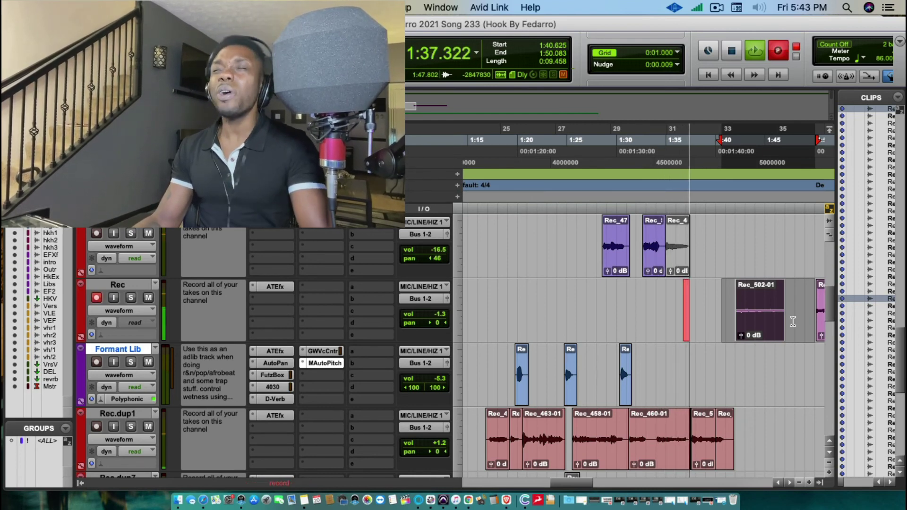
key("space")
left_click(674, 141)
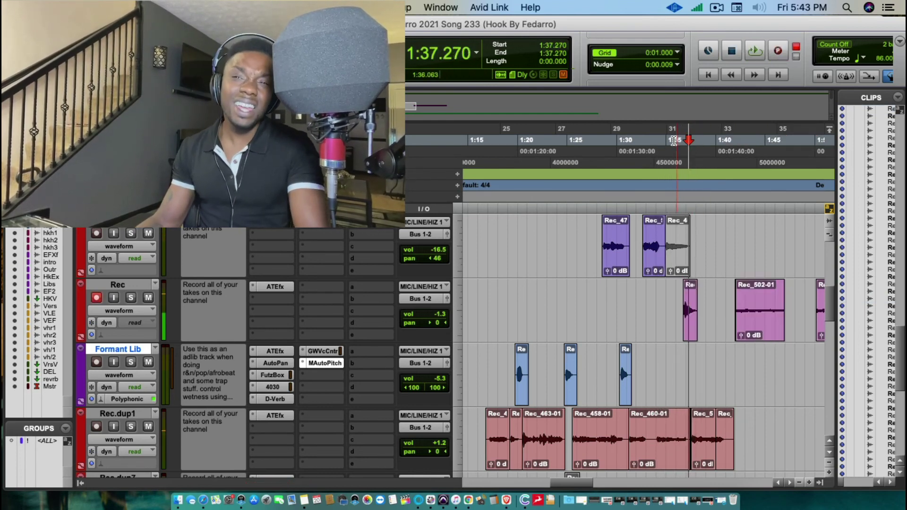
key("F12")
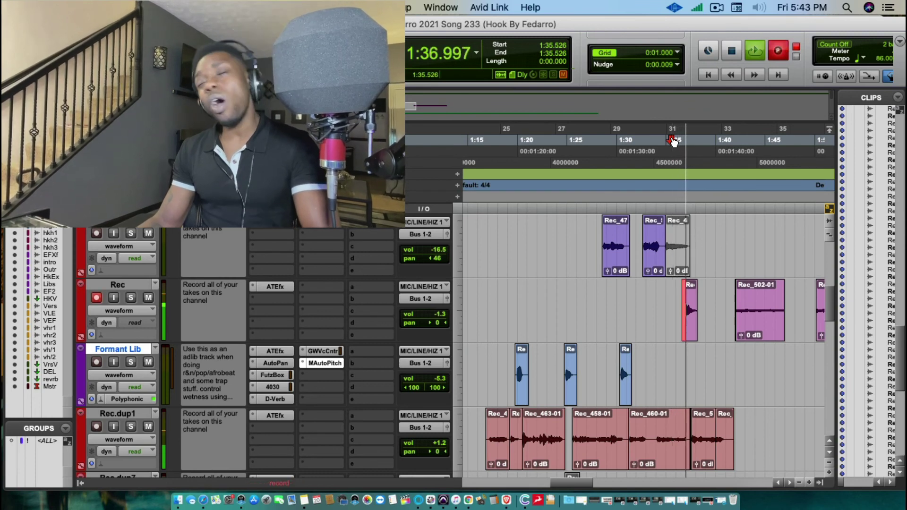
key("F12")
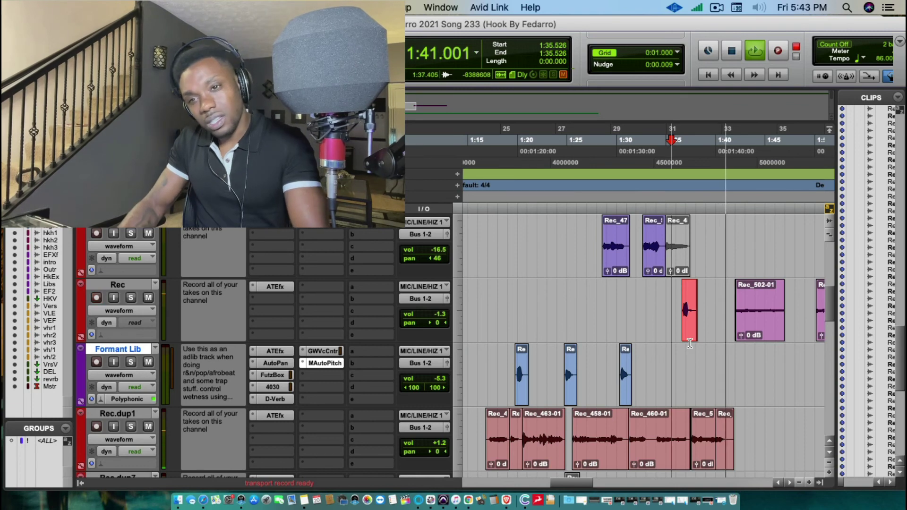
- Move the new take at 1:36.576 from the Rec track down to the Formant Lib track
key("space")
key("space")
left_click_drag(687, 340, 688, 376)
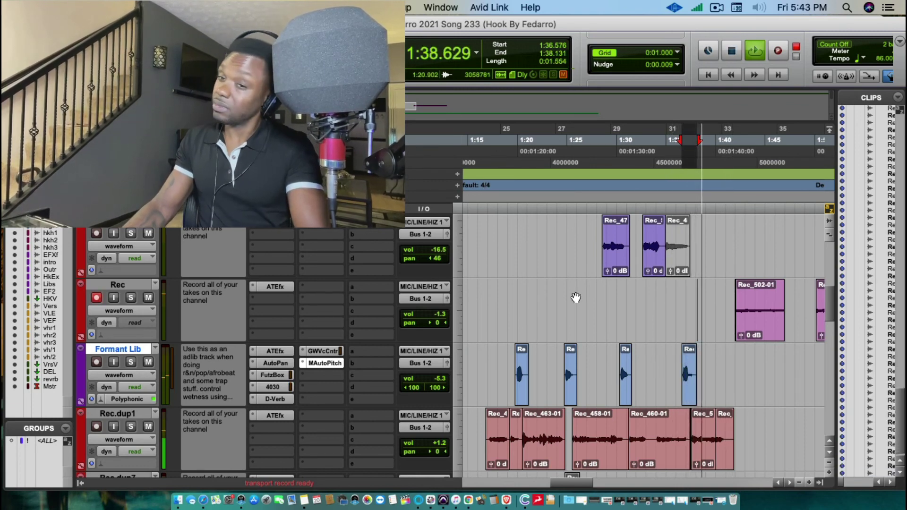
- Trim the end of the last Rec.dup1 clip back to about 1:41 and replay the section from 1:16.609
scroll(623, 363, "down", 2)
scroll(626, 363, "up", 1)
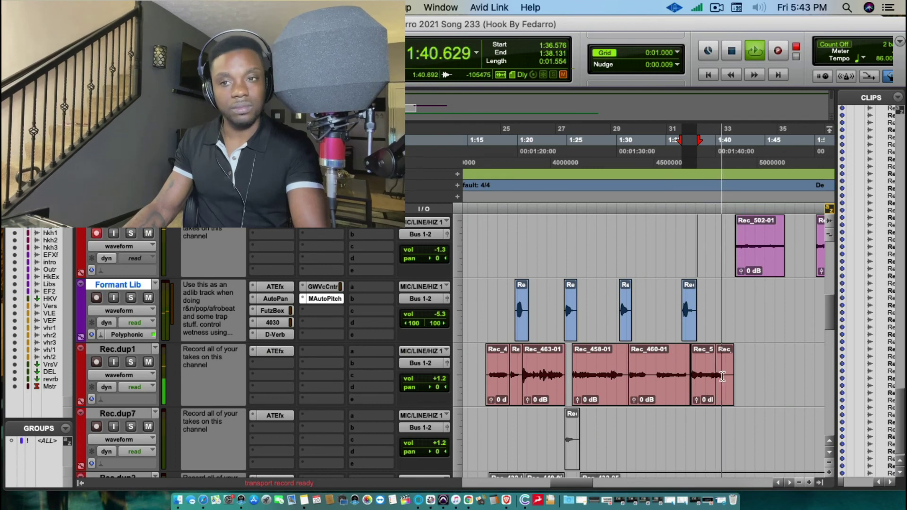
key("space")
left_click(498, 140)
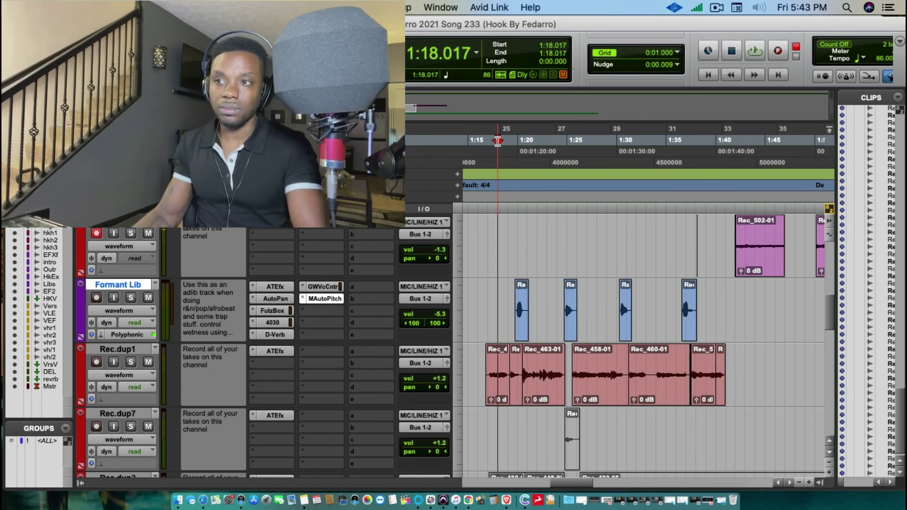
key("space")
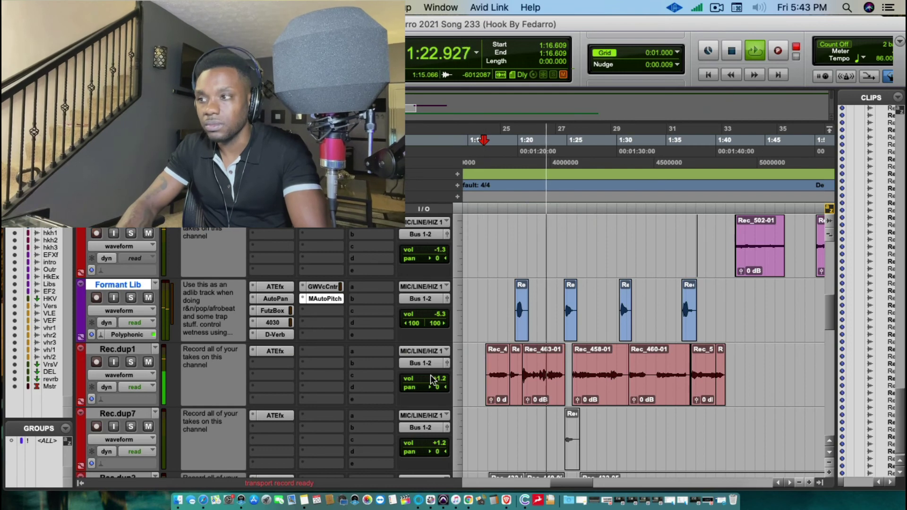
- Delete the Rec_502-01 clip from the Rec track after 1:37.405
left_click(690, 243)
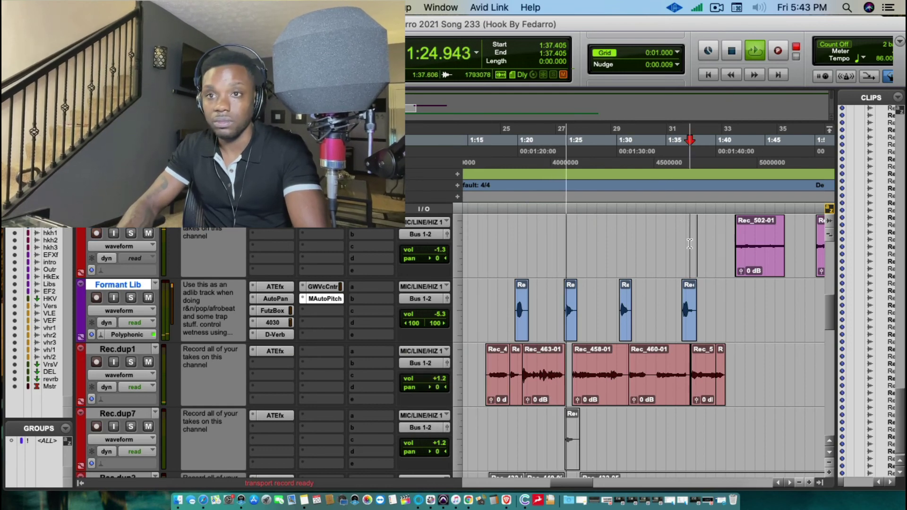
left_click_drag(689, 244, 787, 246)
key("Delete")
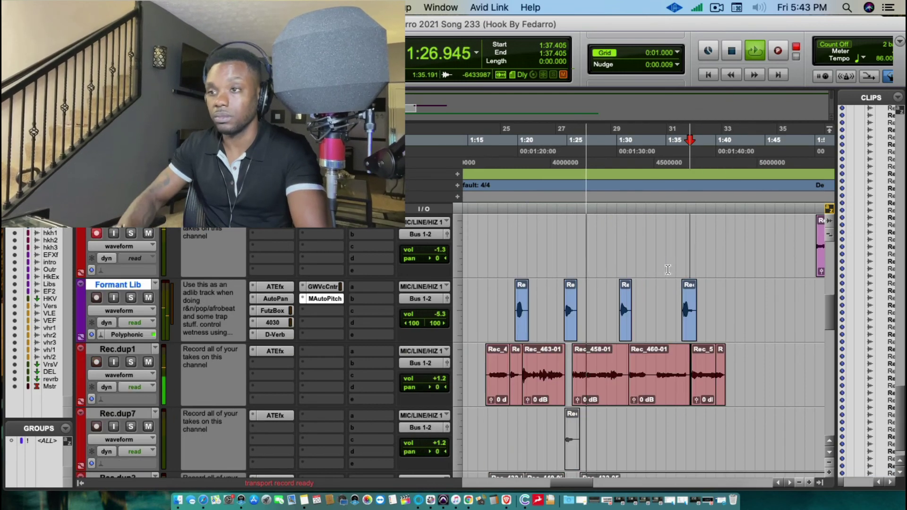
- Set the harmony track volumes to -15.9 on Rec.dup5, -15.2 on Rec.dup4 and -15.1 on Rec.dup3
left_click(134, 349, "alt")
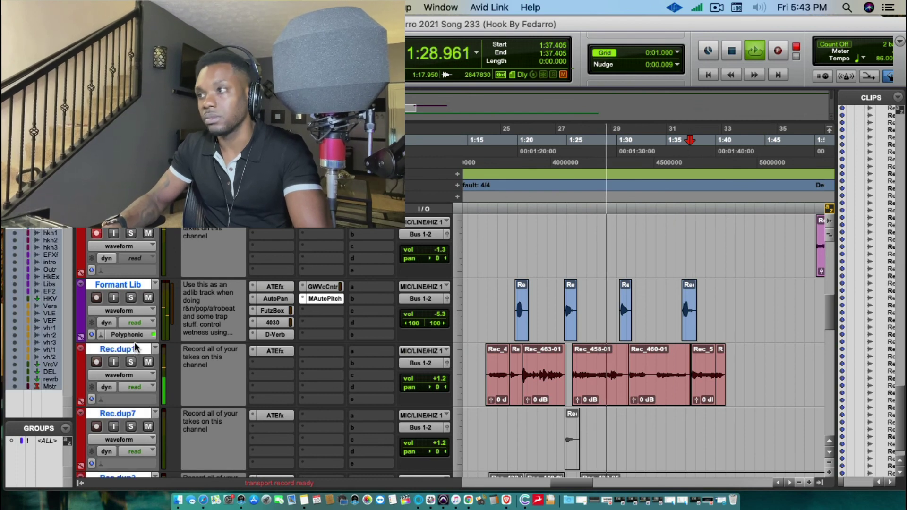
scroll(164, 331, "down", 5)
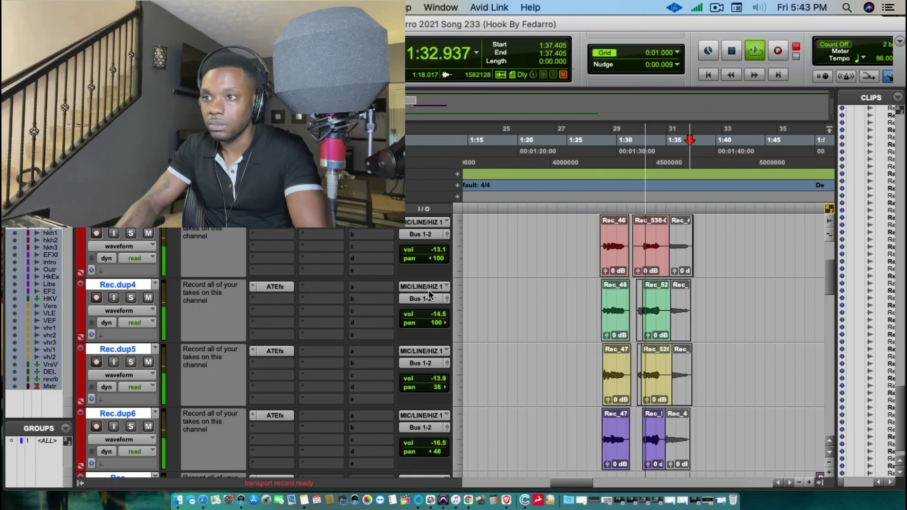
left_click_drag(435, 378, 437, 382)
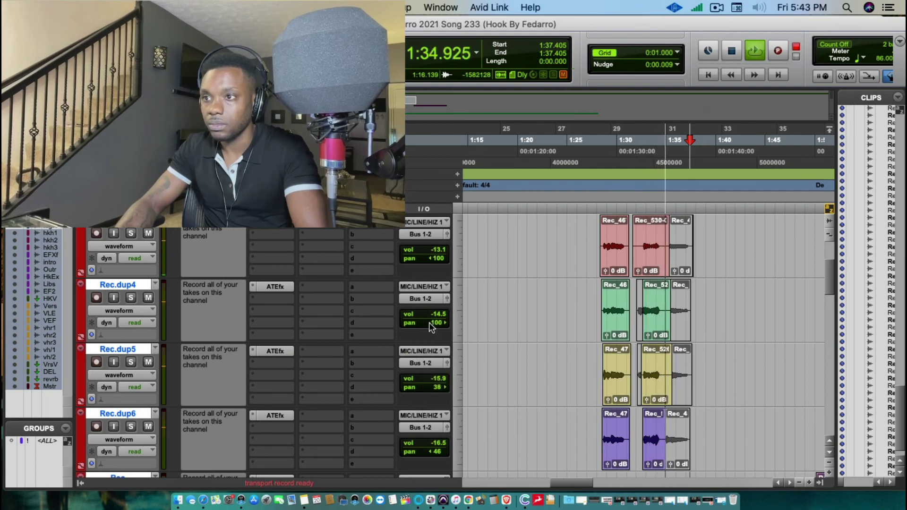
left_click_drag(435, 314, 435, 317)
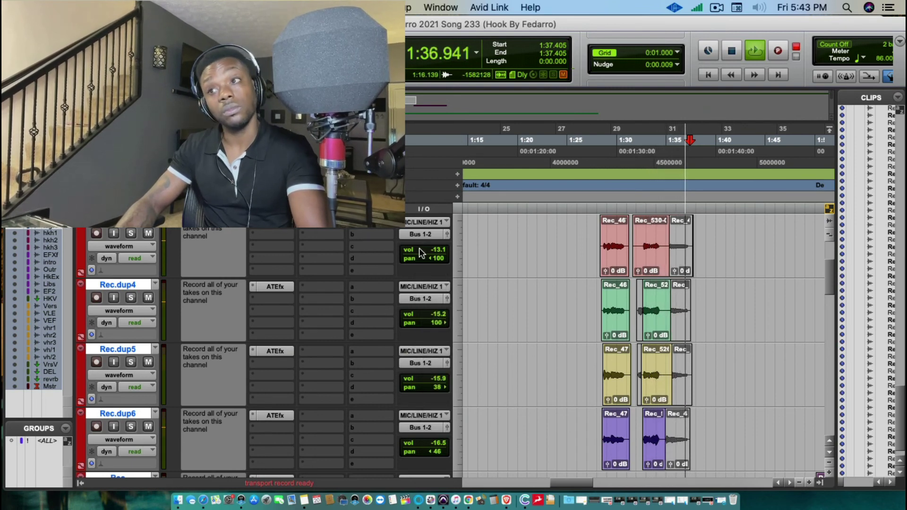
left_click_drag(418, 248, 423, 250)
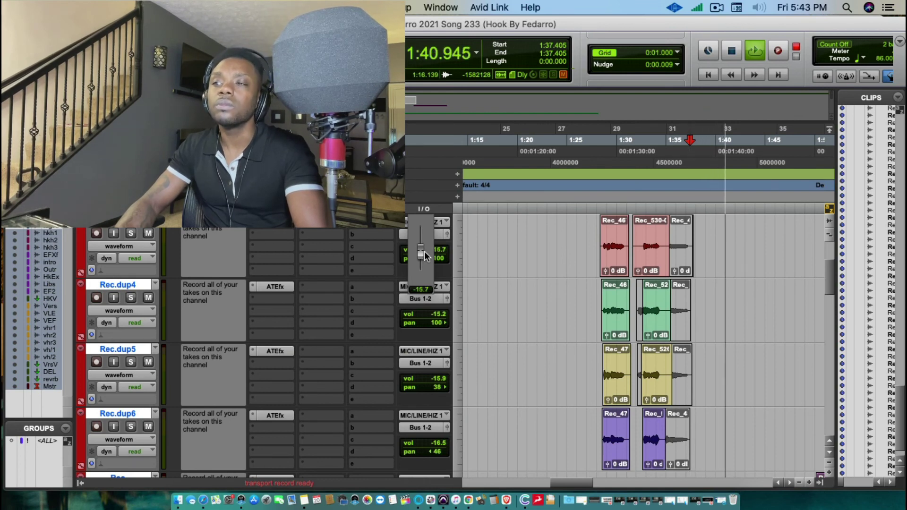
left_click_drag(424, 251, 424, 249)
- Replay the rebalanced harmonies from 1:28.281
key("space")
left_click(599, 226)
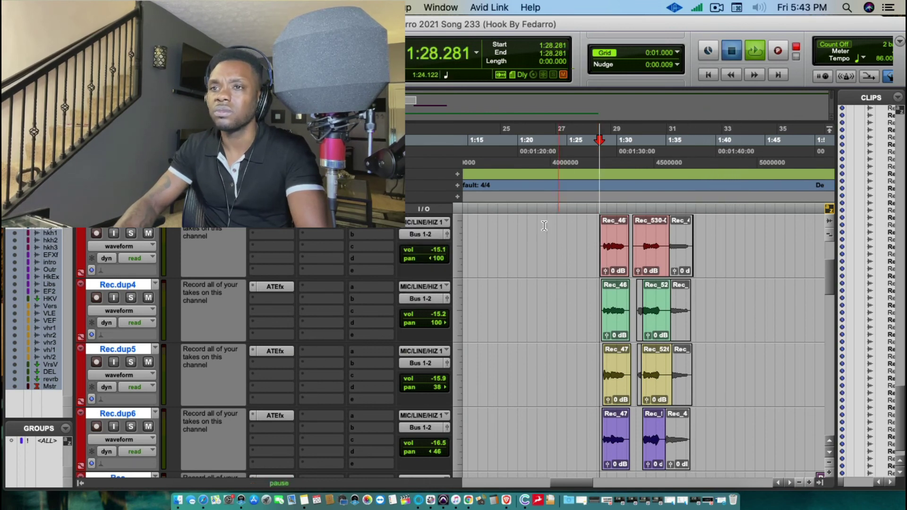
scroll(544, 226, "up", 5)
key("space")
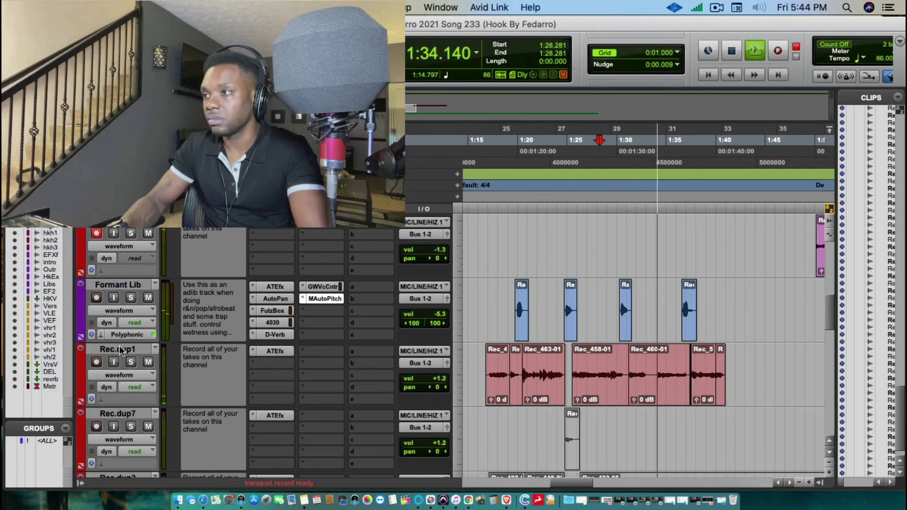
- Reduce the height of all tracks so that the harmonies, ad-libs and lead takes fit together
key("ctrl+alt+Down")
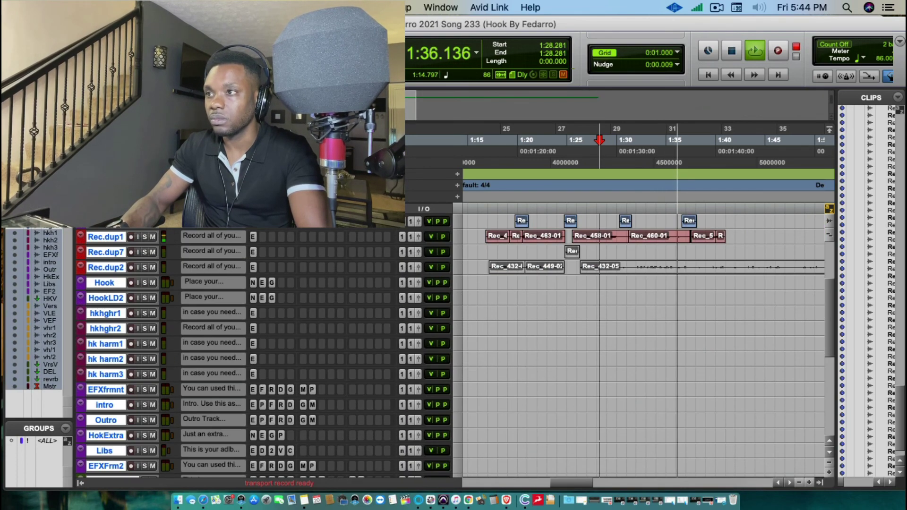
key("ctrl+alt+Up")
scroll(617, 391, "up", 4)
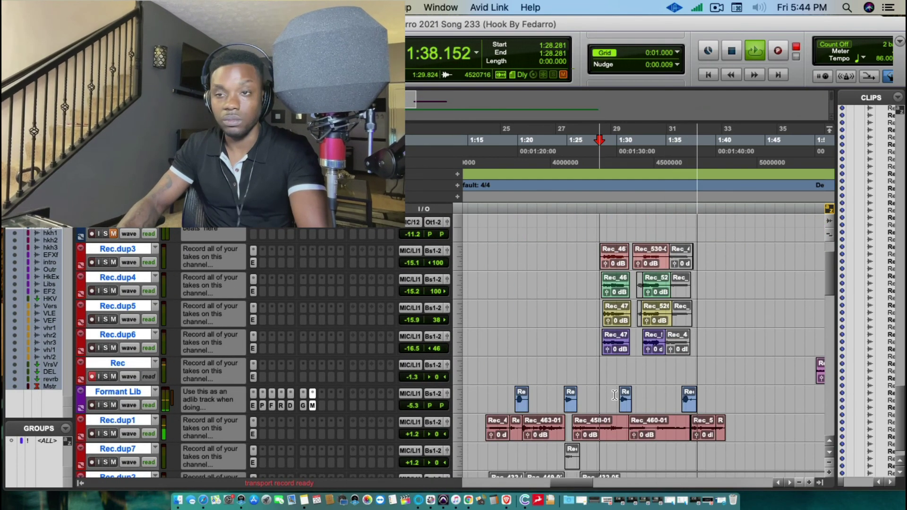
- Lower the gain of the Rec.dup1 clip starting around 1:37 to -1.8 dB and replay from 1:16.273
left_click_drag(692, 434, 696, 440)
key("space")
left_click(494, 157)
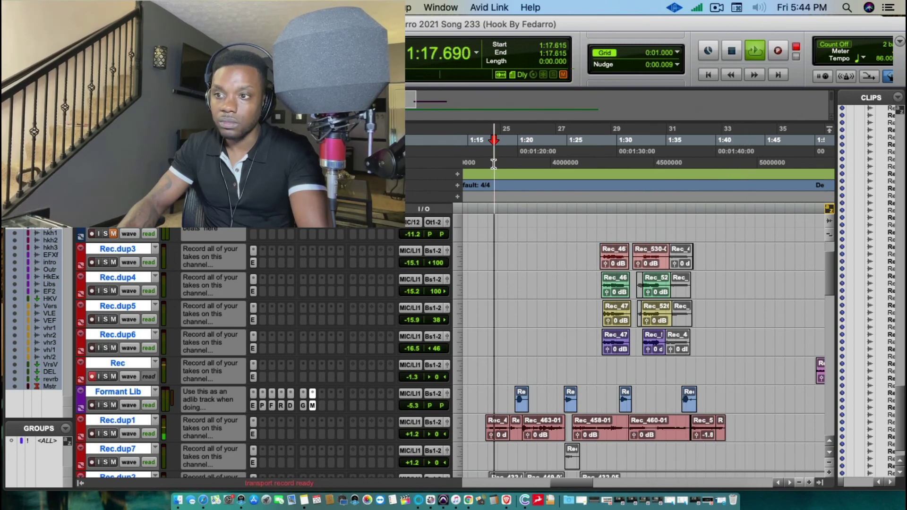
left_click(498, 157)
left_click(480, 157)
key("space")
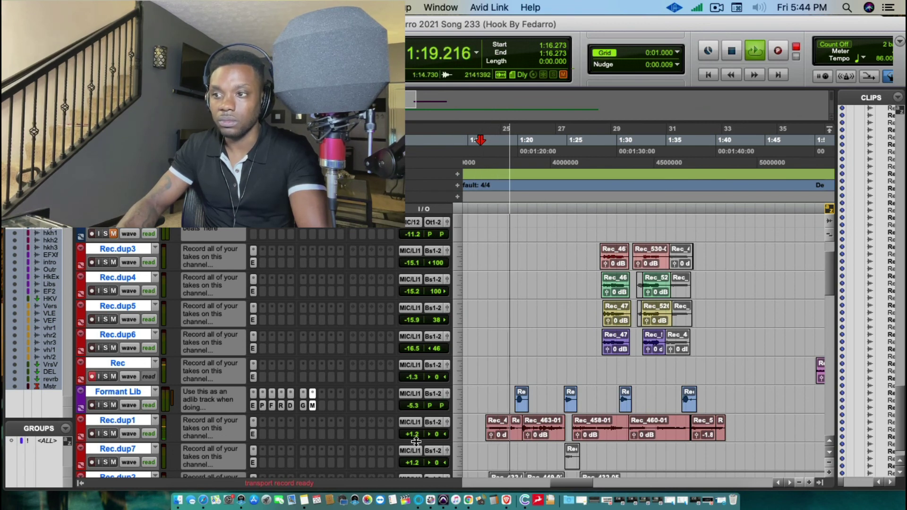
- Enlarge the Rec.dup1 track and insert NLSChanel ahead of ATEfx, opening the plug-in
key("ctrl+Down")
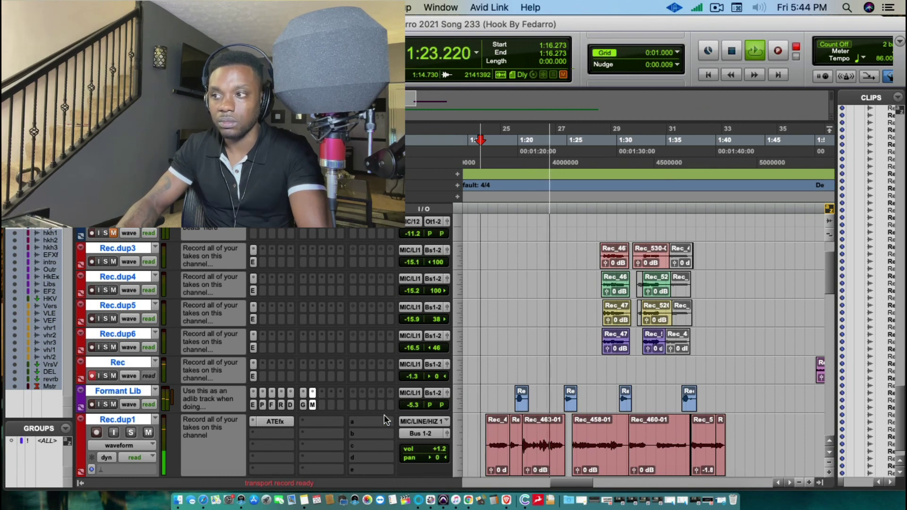
scroll(383, 414, "down", 5)
scroll(379, 411, "up", 1)
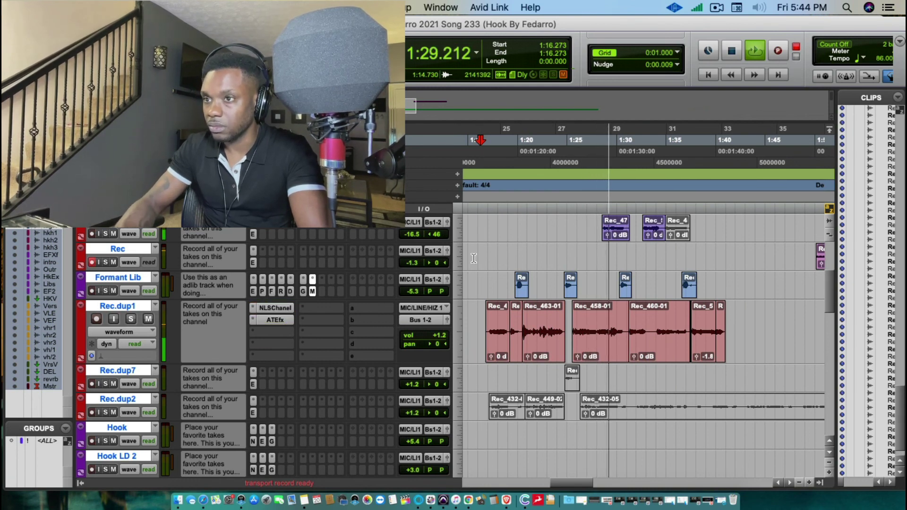
key("space")
left_click(284, 308)
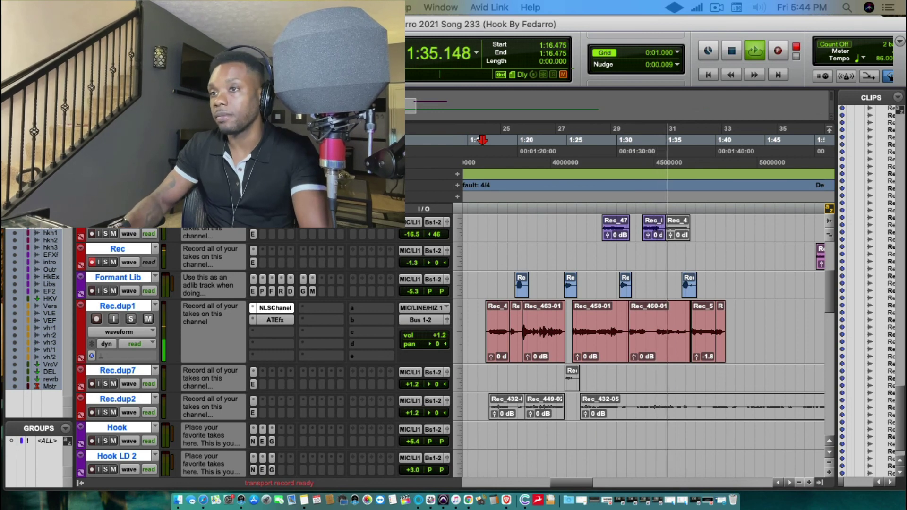
- Readjust the gain of the Rec.dup1 clip near 1:37 to -2.8 dB while replaying from 1:17.481
scroll(357, 247, "up", 3)
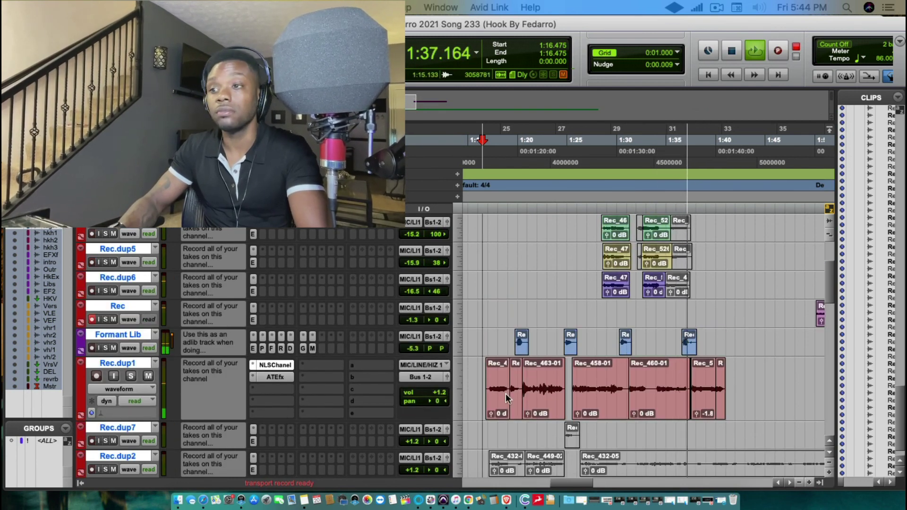
left_click_drag(568, 482, 562, 480)
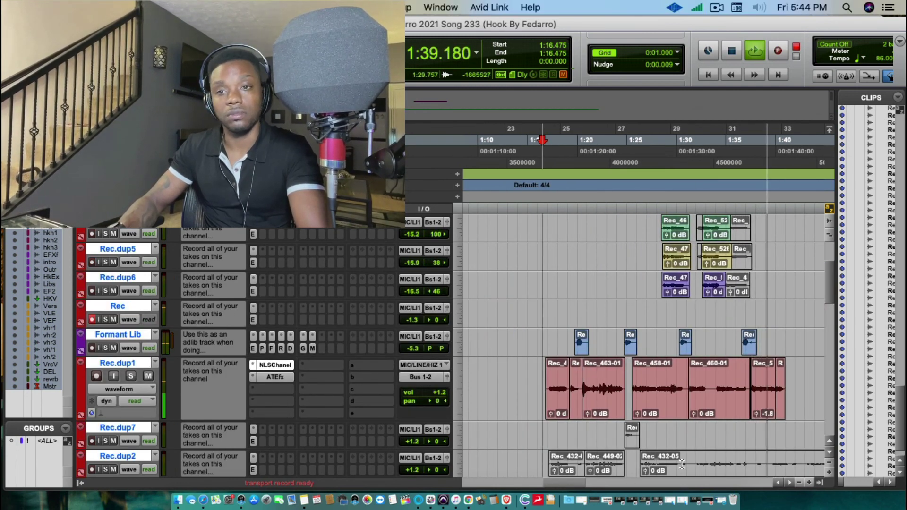
left_click(756, 414)
left_click_drag(755, 413, 755, 415)
left_click(551, 157)
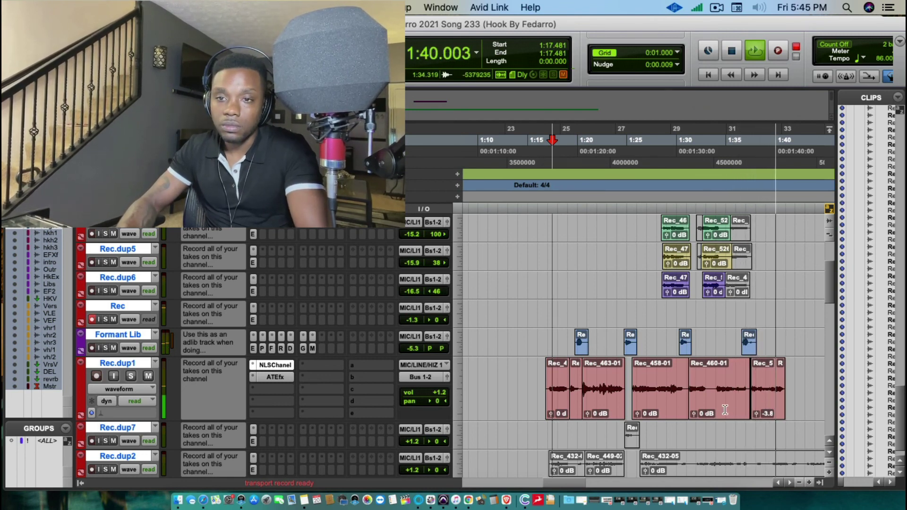
left_click(758, 413)
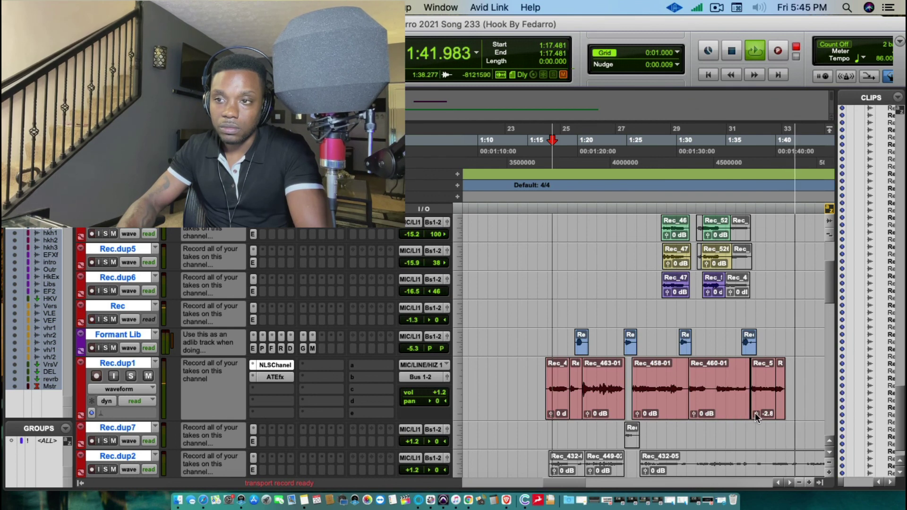
- Clear the leftover Rec track clips from 0:00.000 to 2:01.957 and stop playback
key("r")
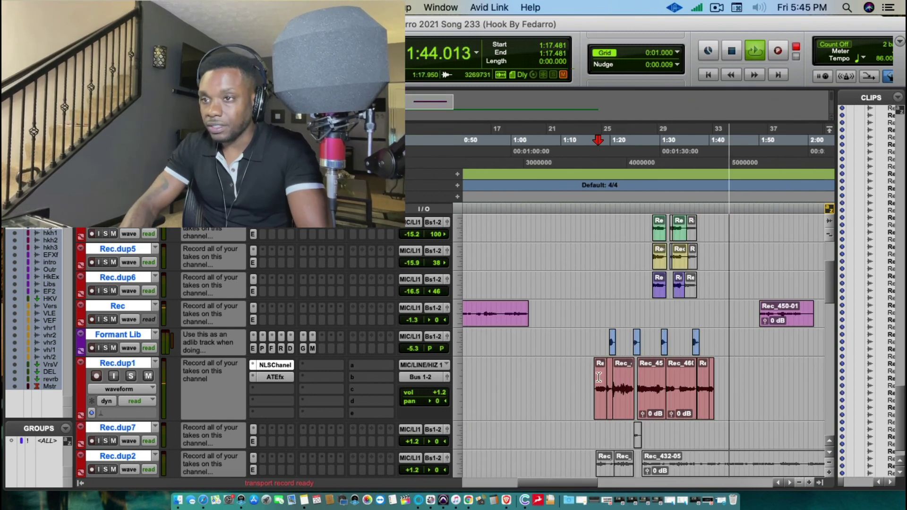
key("e")
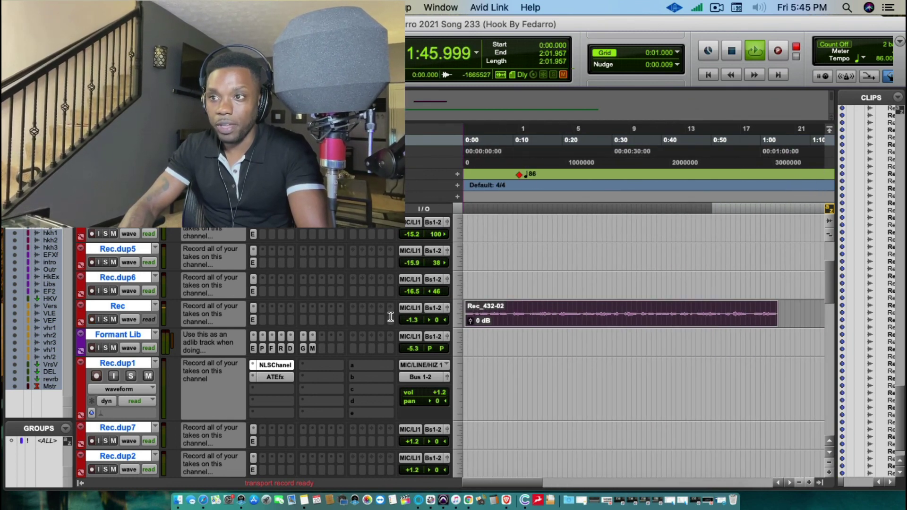
key("Return")
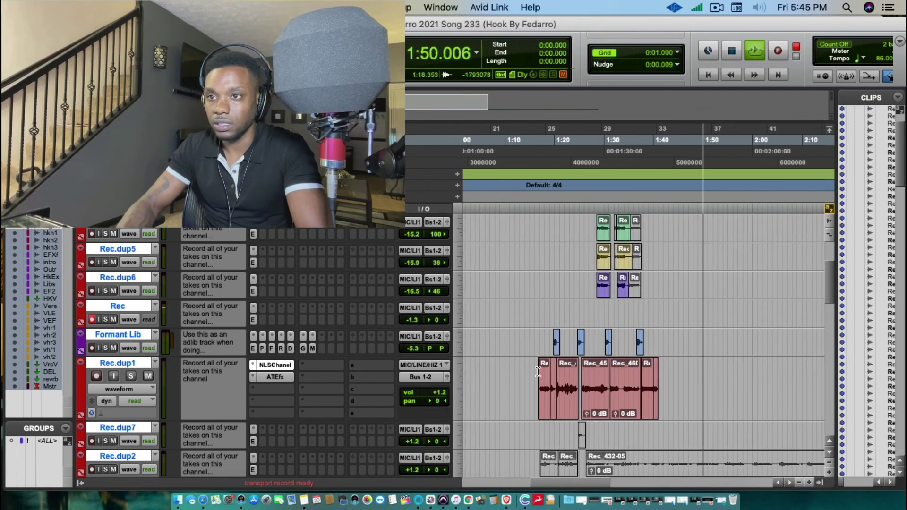
scroll(536, 373, "up", 3)
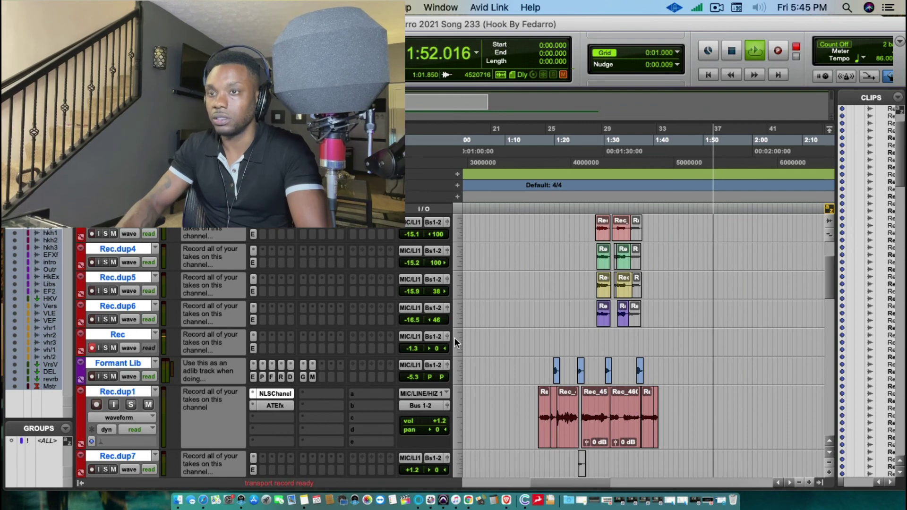
left_click_drag(540, 480, 523, 478)
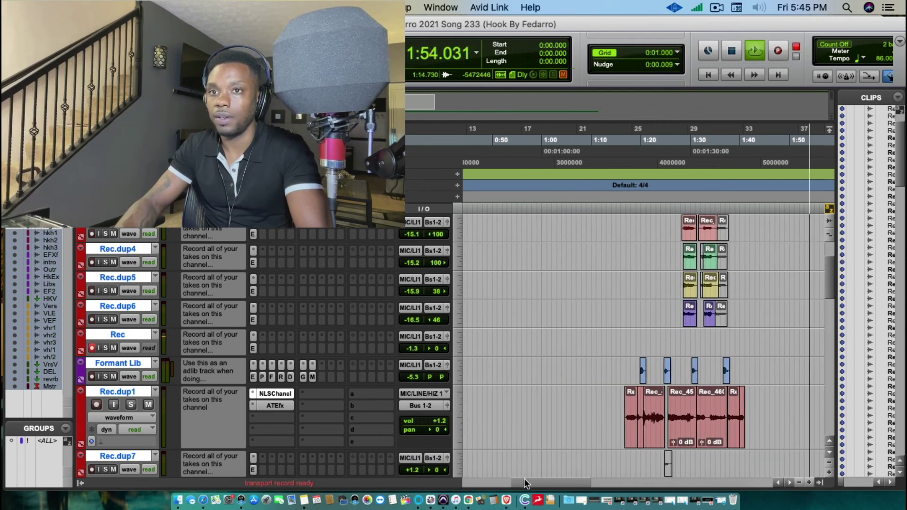
left_click(732, 51)
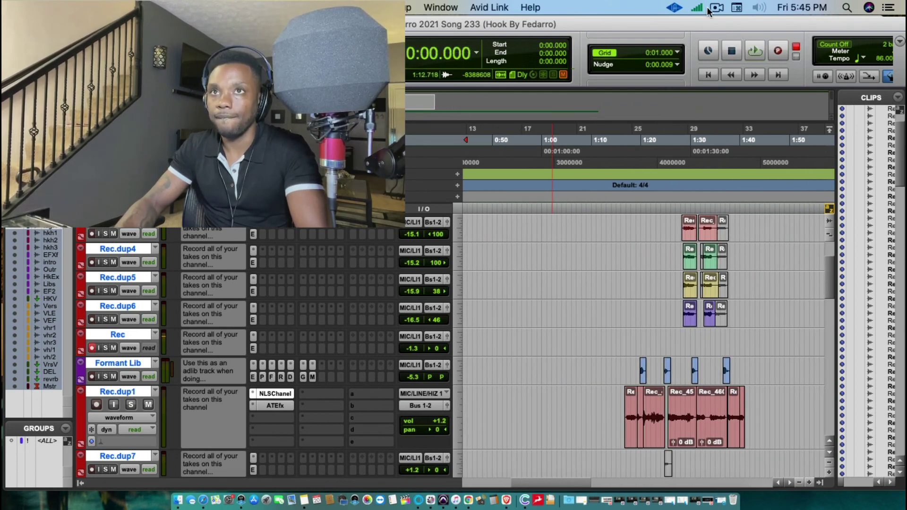